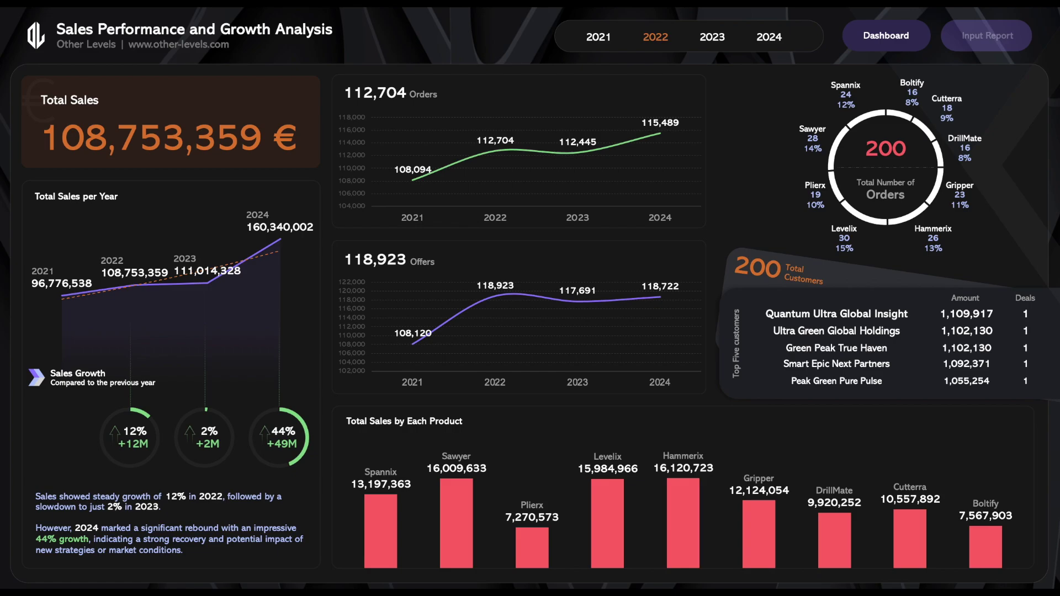
# Preview the finished sales dashboard by filtering it to 2023, 2021 and 2022, and look at its Input Report page
pyautogui.click(712, 38)
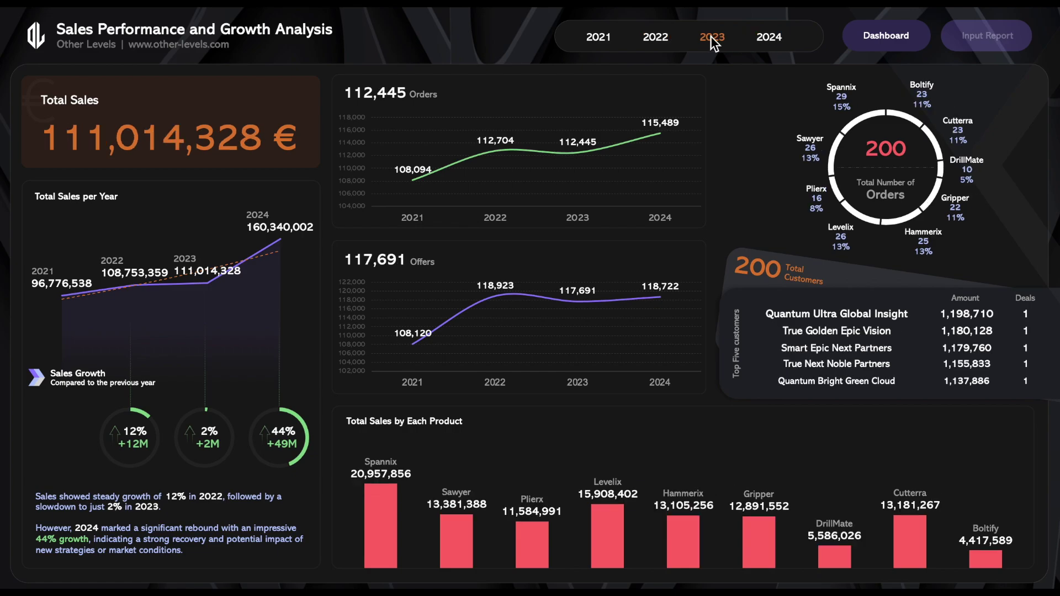
pyautogui.click(605, 40)
pyautogui.click(654, 38)
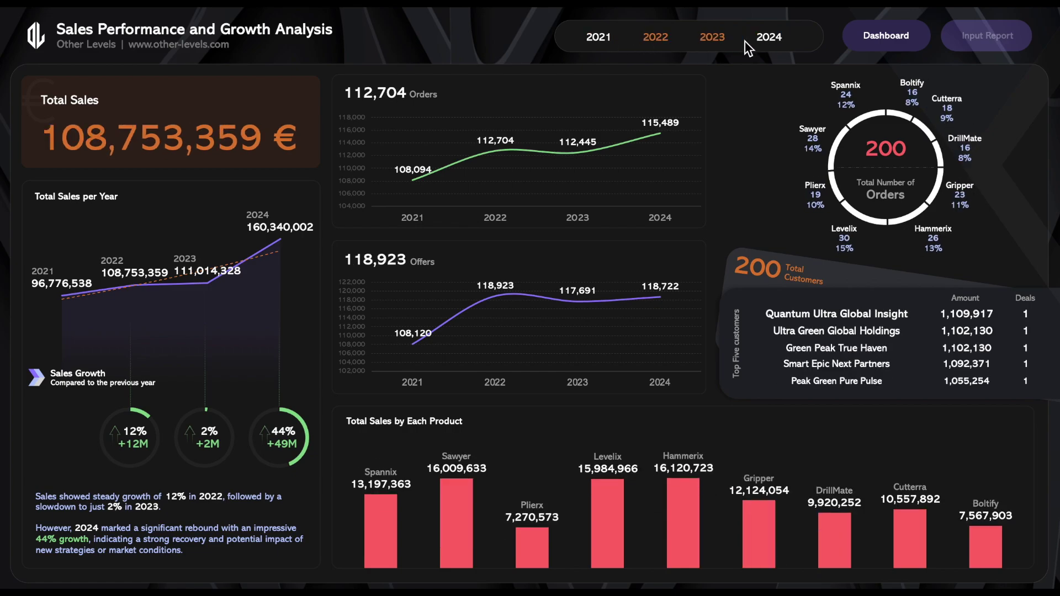
pyautogui.click(979, 43)
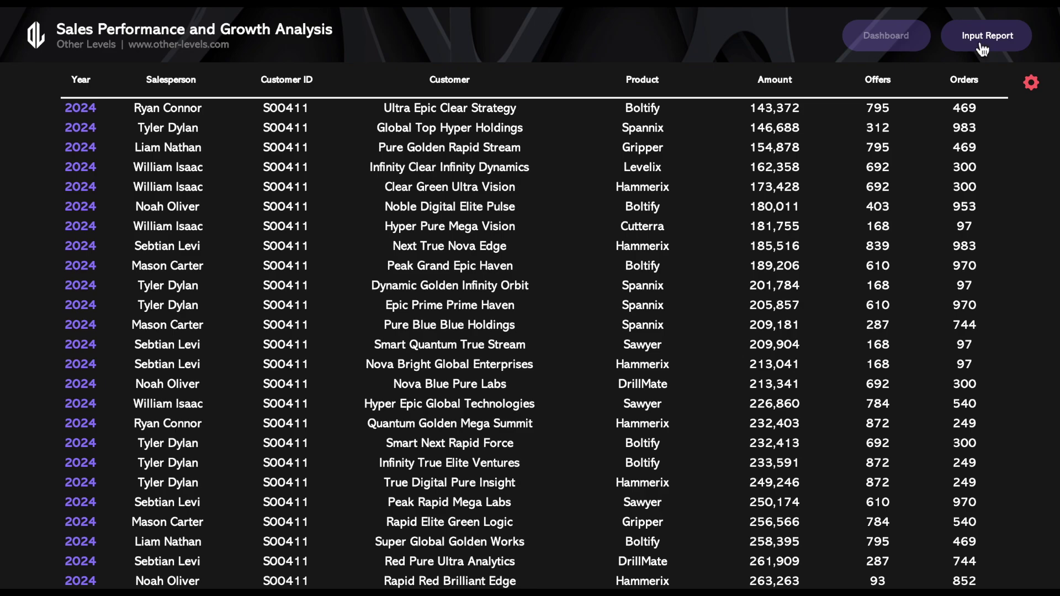
pyautogui.click(886, 39)
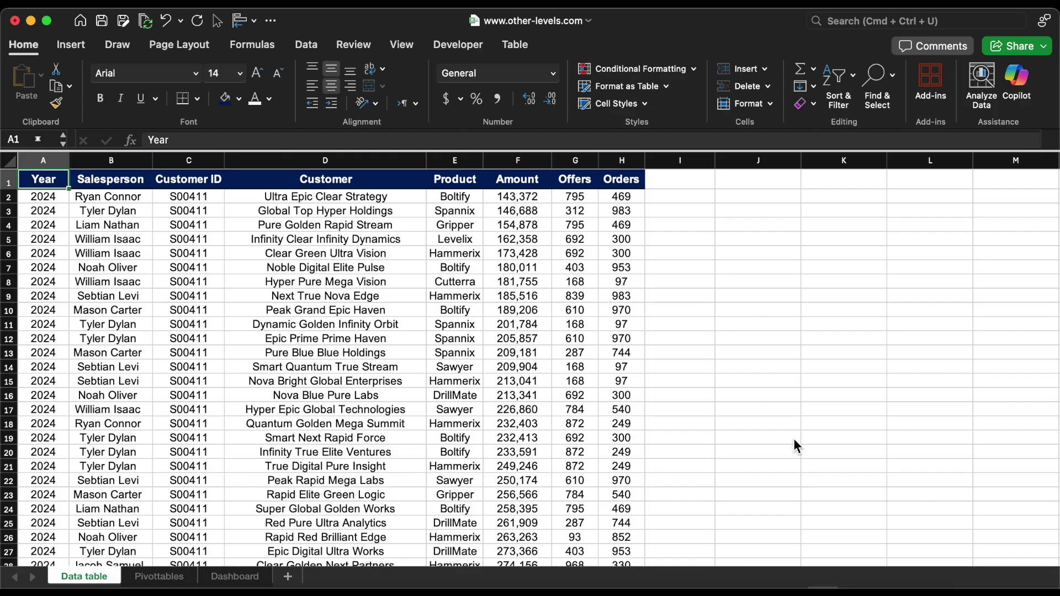
# Create a PivotTable from the sales data table, placed in the existing Pivottables sheet at cell K7
pyautogui.scroll(-20, 793, 438)
pyautogui.scroll(15, 794, 438)
pyautogui.scroll(6, 793, 439)
pyautogui.click(71, 45)
pyautogui.click(44, 79)
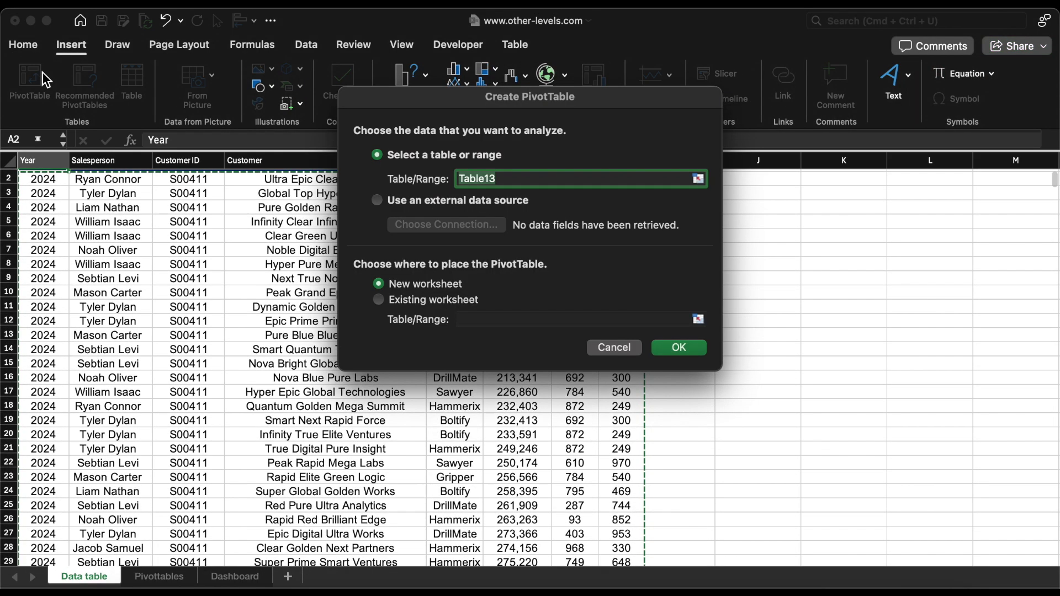
pyautogui.click(425, 300)
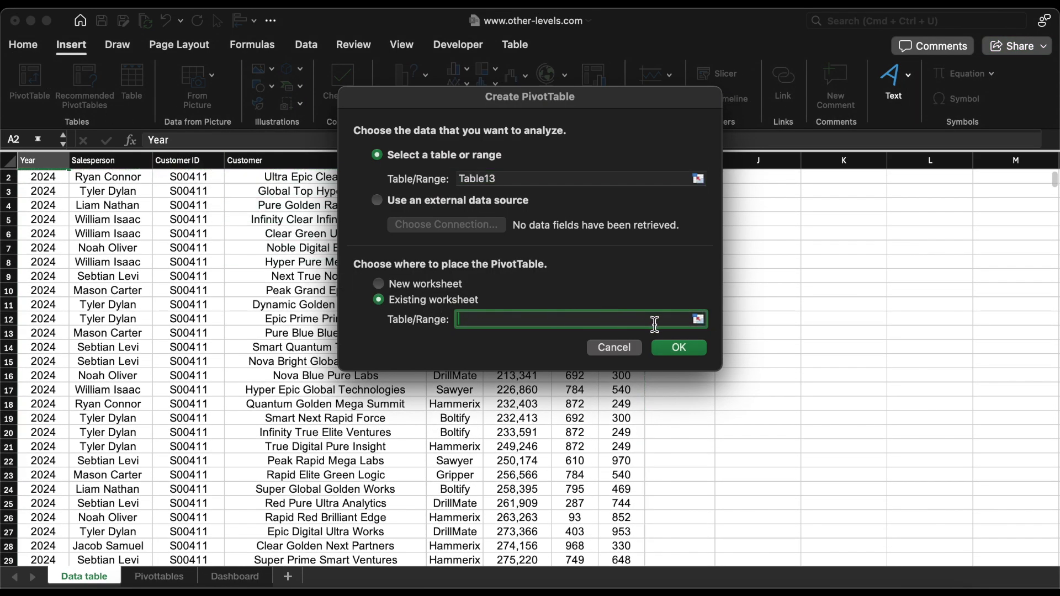
pyautogui.click(698, 320)
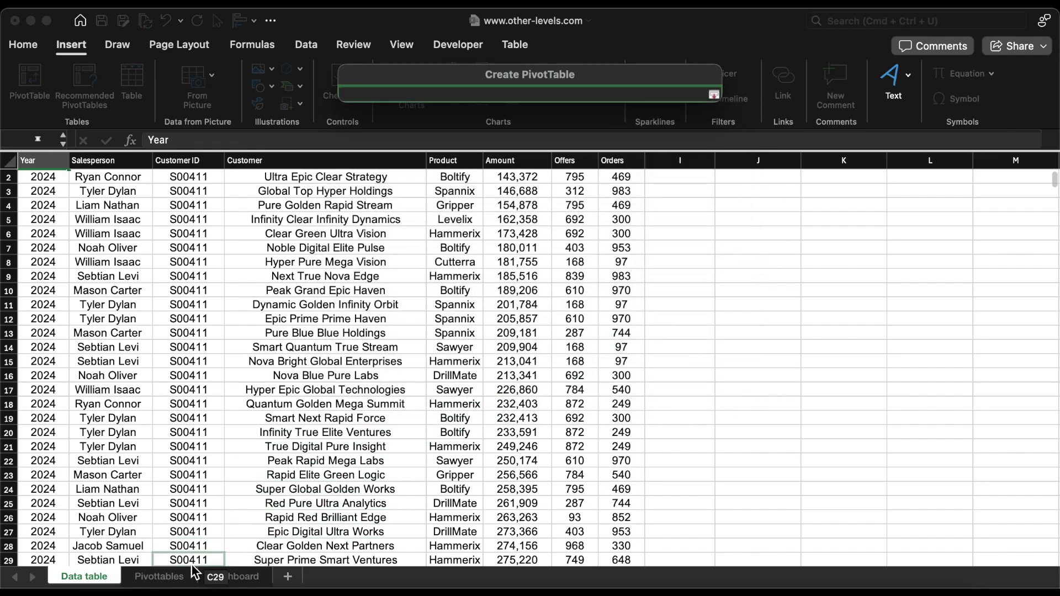
pyautogui.click(180, 577)
pyautogui.click(97, 296)
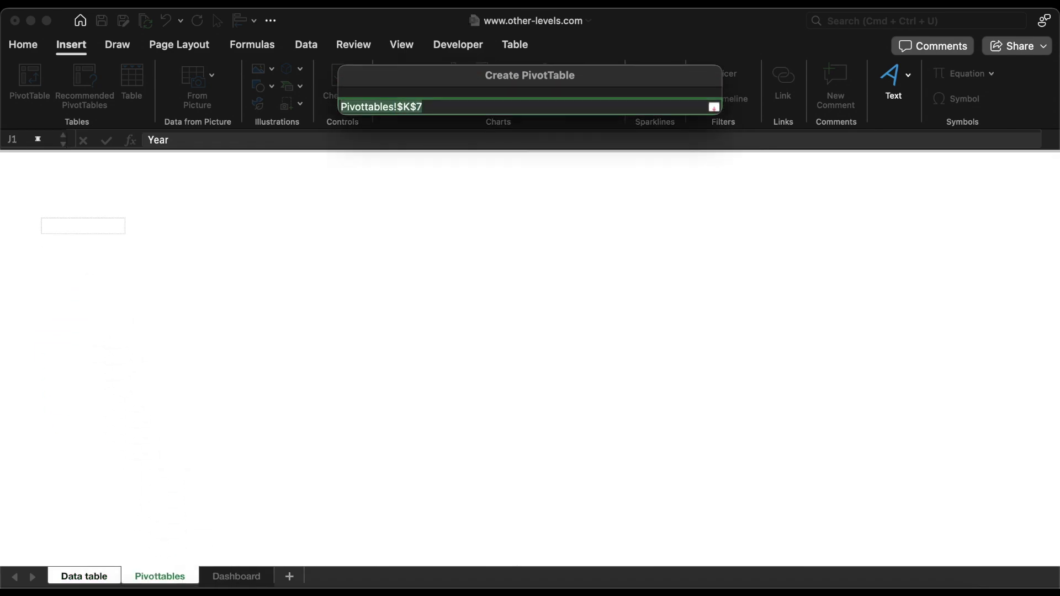
pyautogui.press('Return')
pyautogui.press('Return')
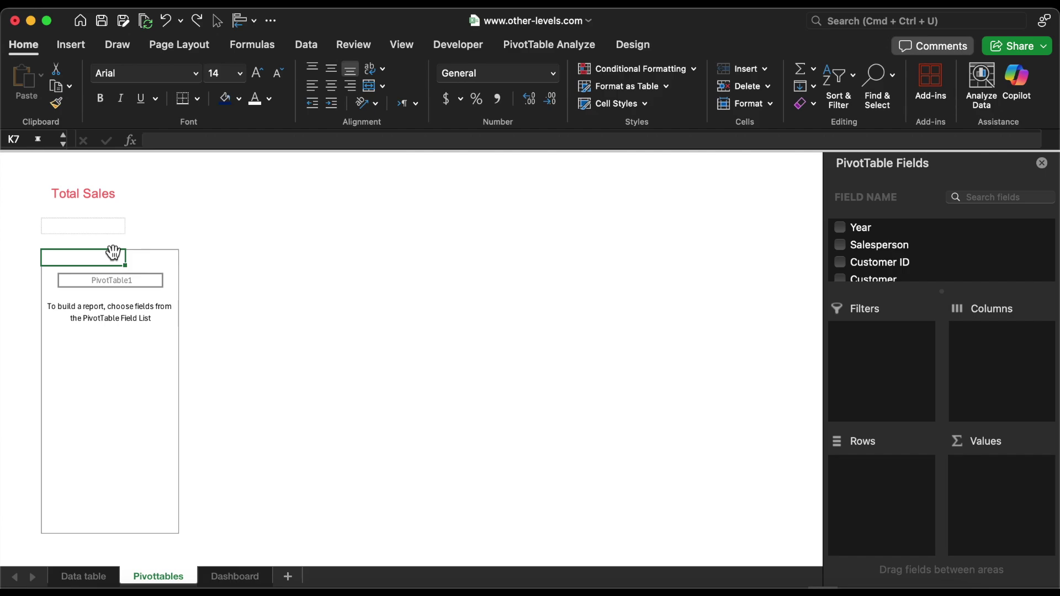
# Add Amount to the pivot table's values and reference its total in cell K5 under the Total Sales heading
pyautogui.scroll(-5, 878, 263)
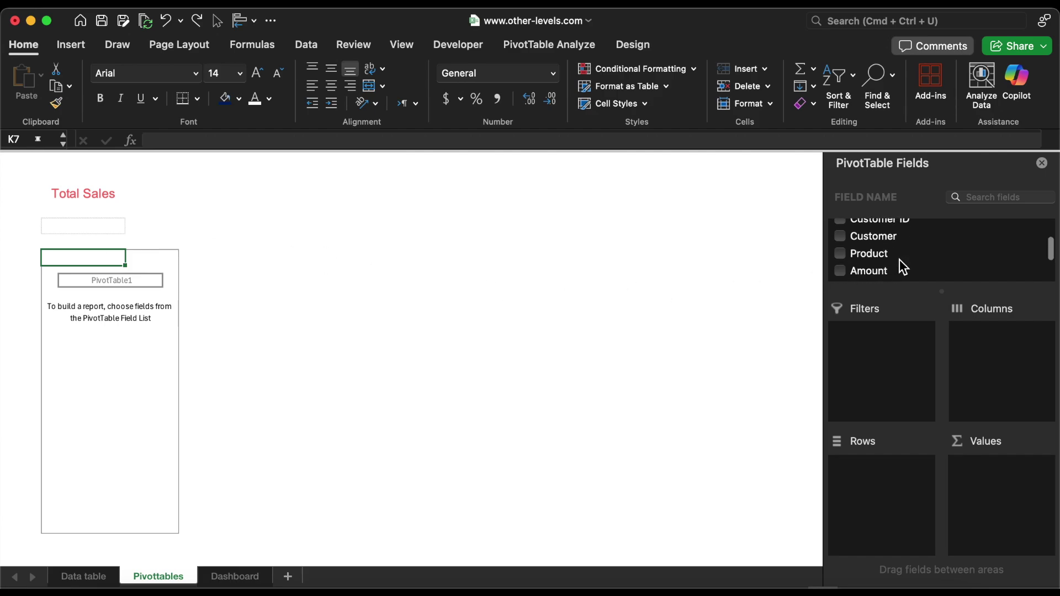
pyautogui.moveTo(866, 224); pyautogui.dragTo(996, 466)
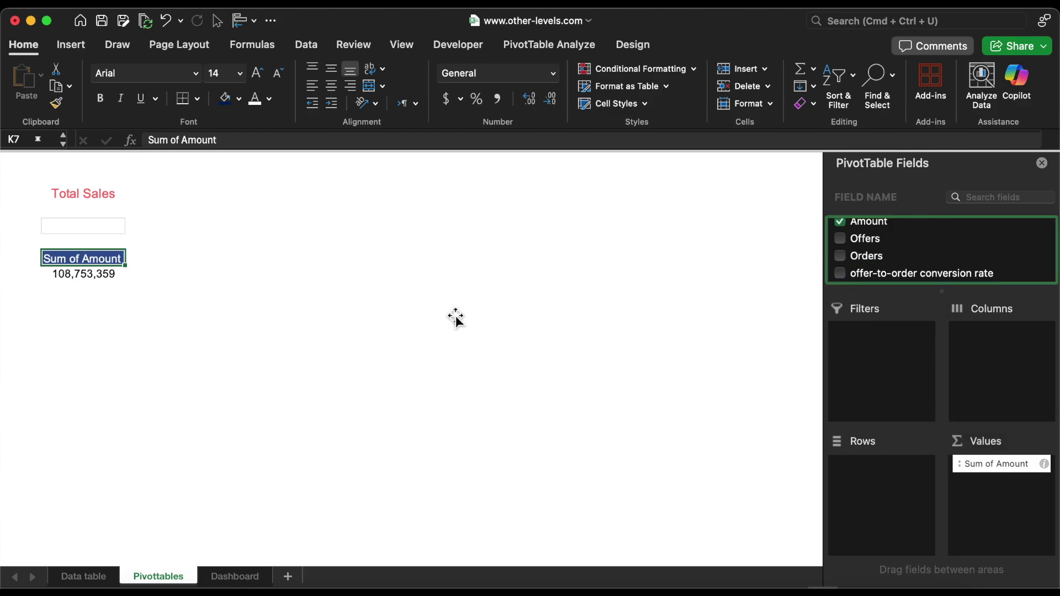
pyautogui.click(118, 232)
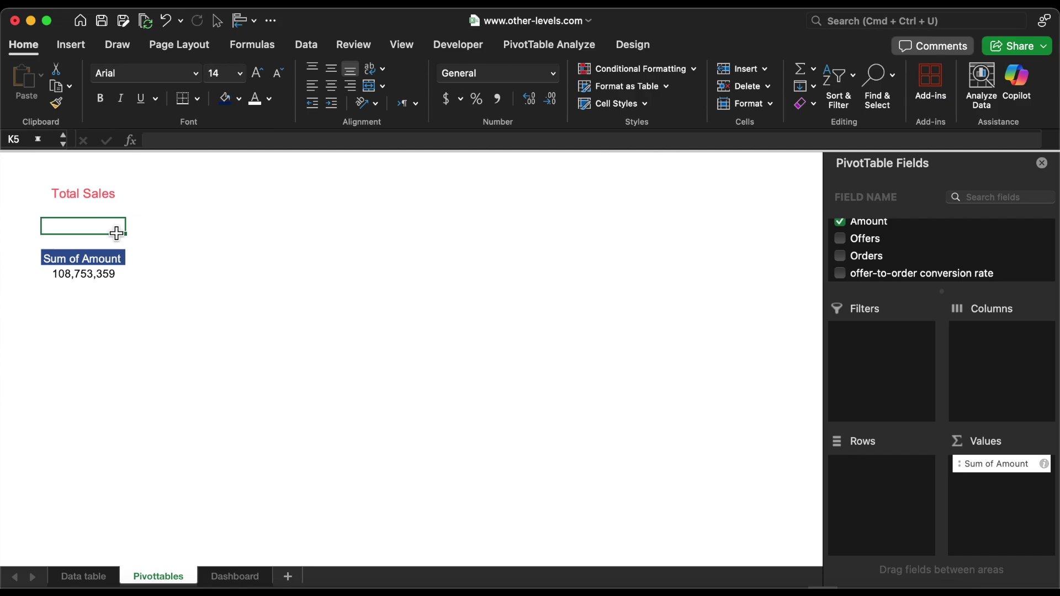
pyautogui.write('=')
pyautogui.click(95, 275)
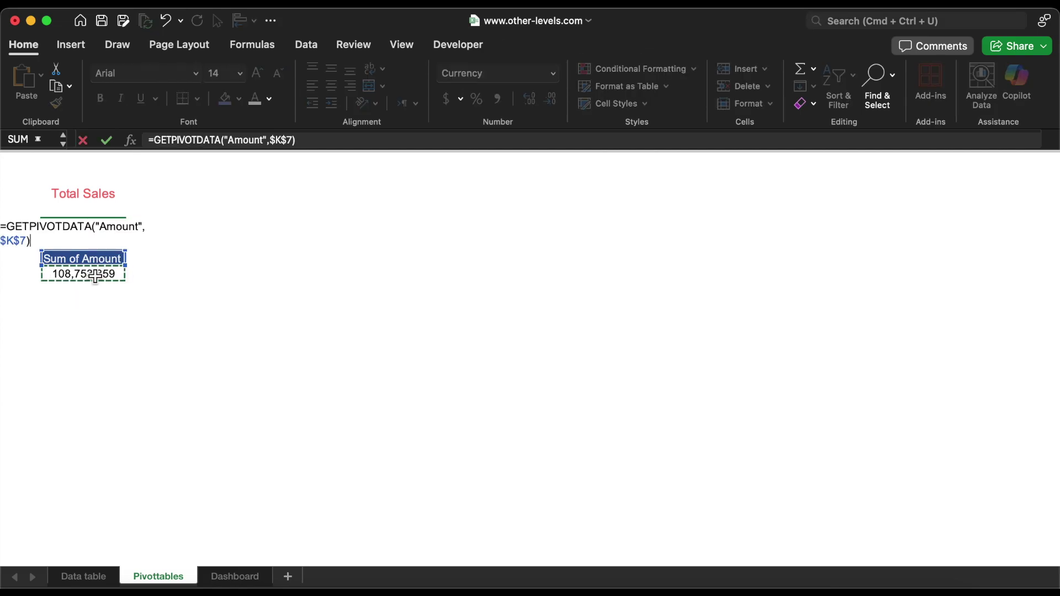
pyautogui.press('Return')
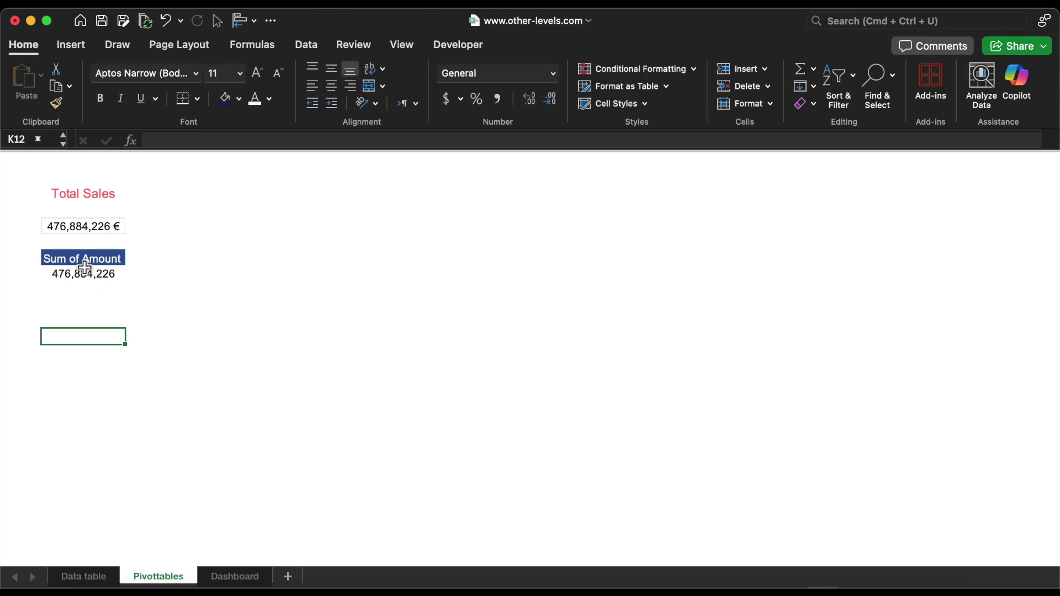
# Copy the pivot table under Total Sales per year, giving it two more Amount values and Year as rows
pyautogui.moveTo(83, 258); pyautogui.dragTo(84, 279)
pyautogui.press('super+c')
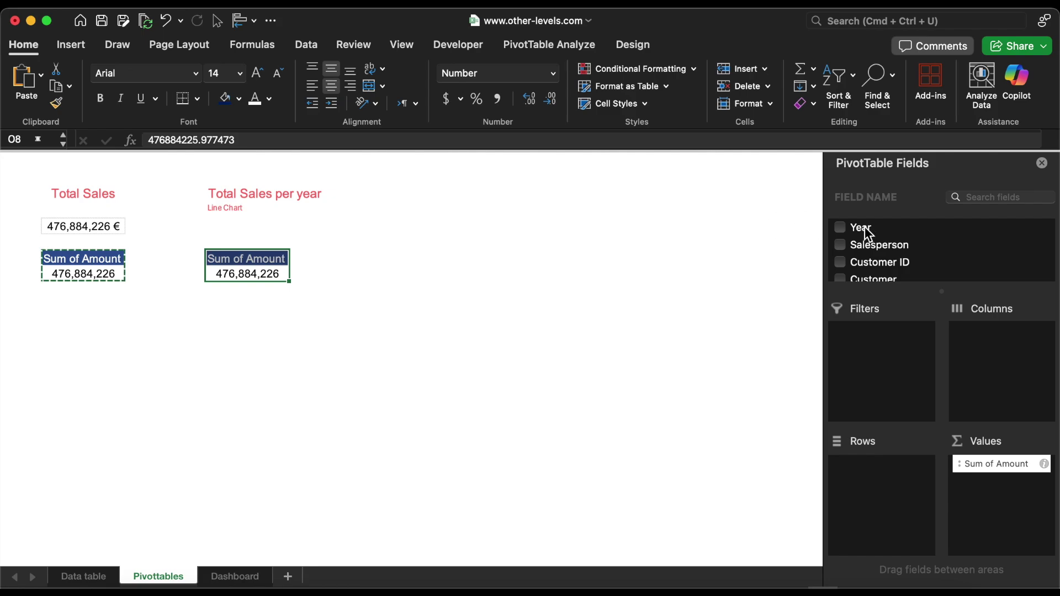
pyautogui.scroll(-3, 865, 237)
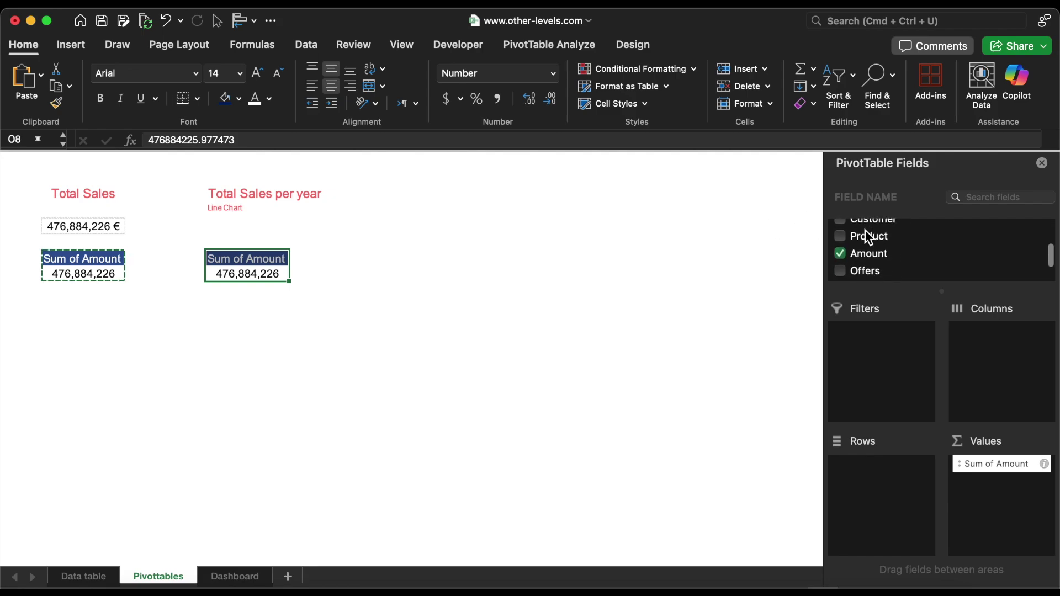
pyautogui.moveTo(871, 244); pyautogui.dragTo(992, 484)
pyautogui.moveTo(879, 249); pyautogui.dragTo(989, 495)
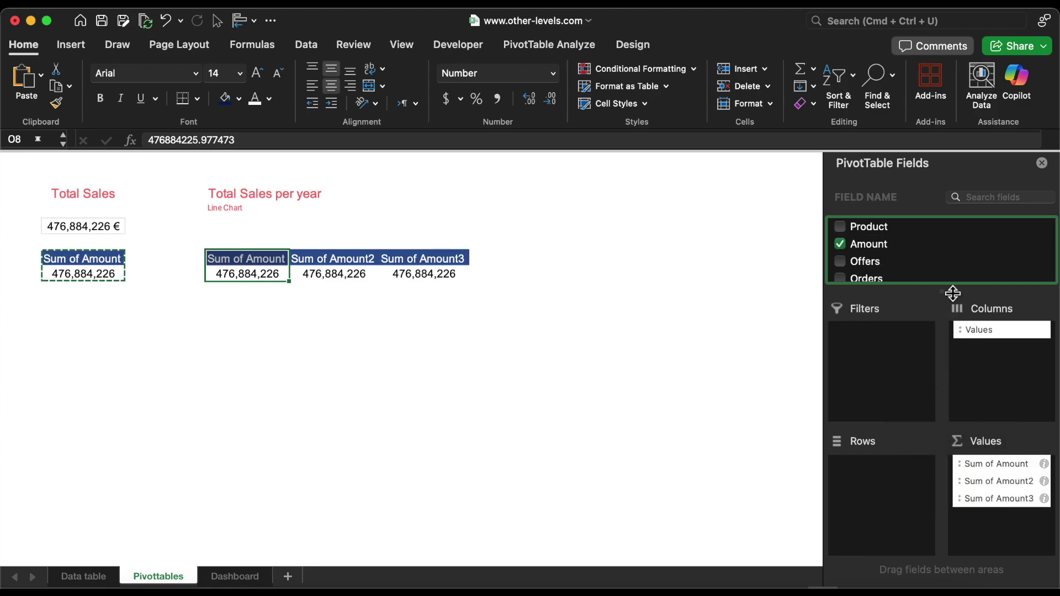
pyautogui.scroll(5, 936, 240)
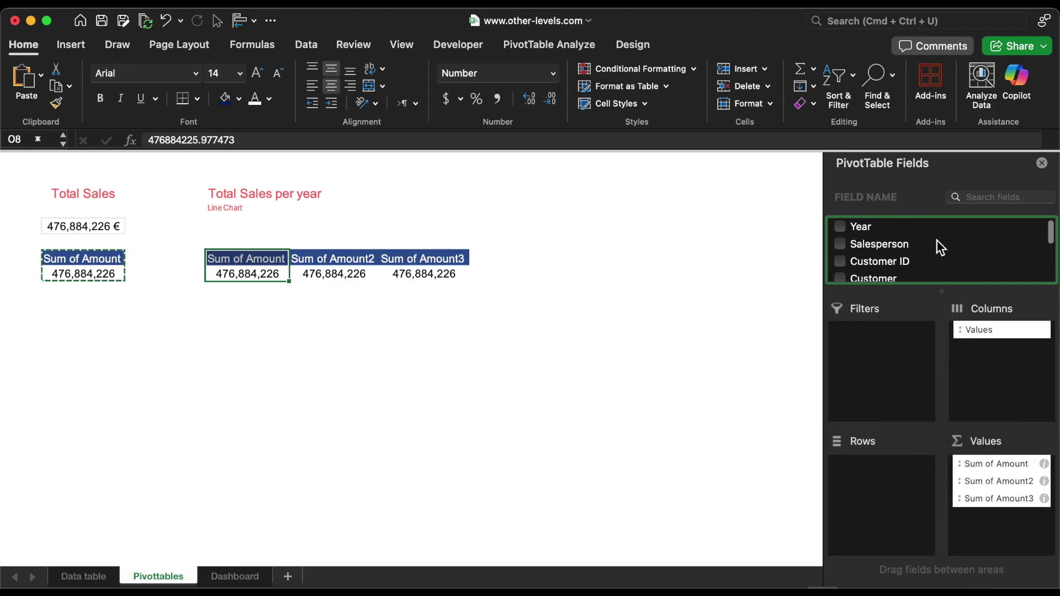
pyautogui.moveTo(859, 228); pyautogui.dragTo(881, 490)
# Show the third Amount value as % Difference From, with Year as base field and (previous) as base item
pyautogui.click(530, 274)
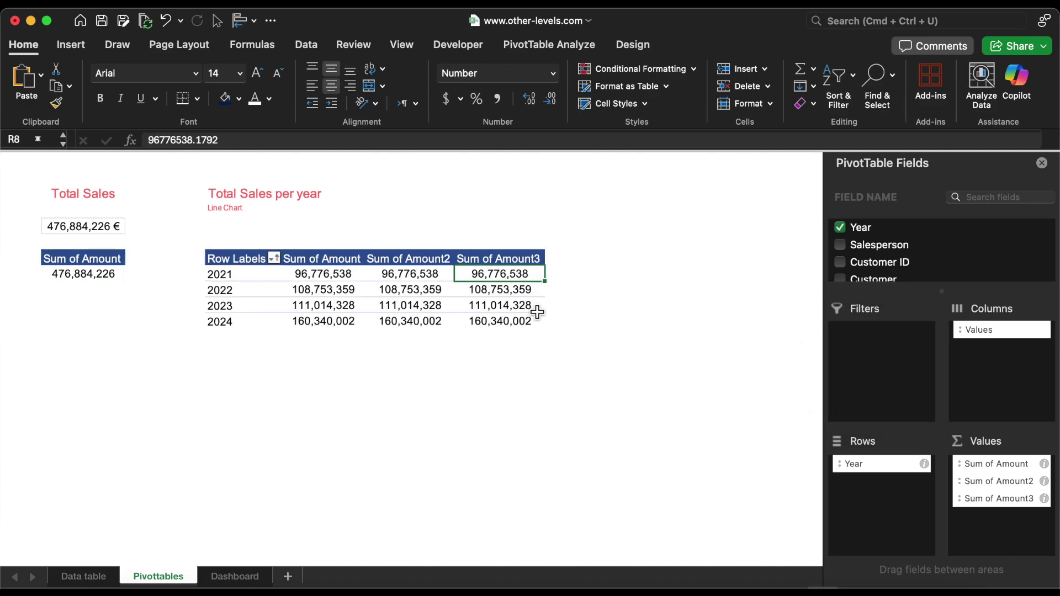
pyautogui.click(1044, 498)
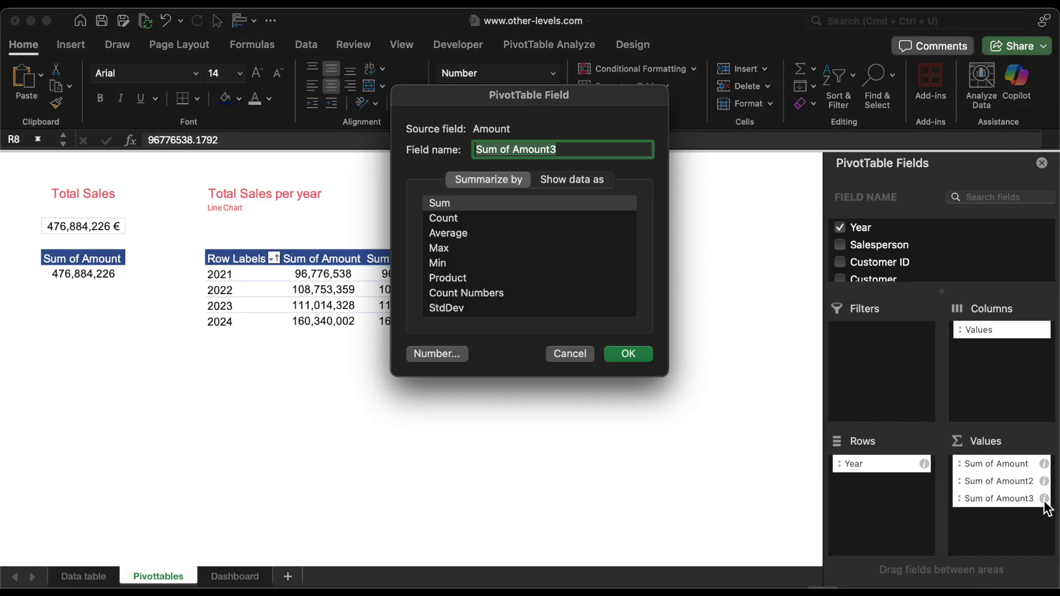
pyautogui.click(568, 179)
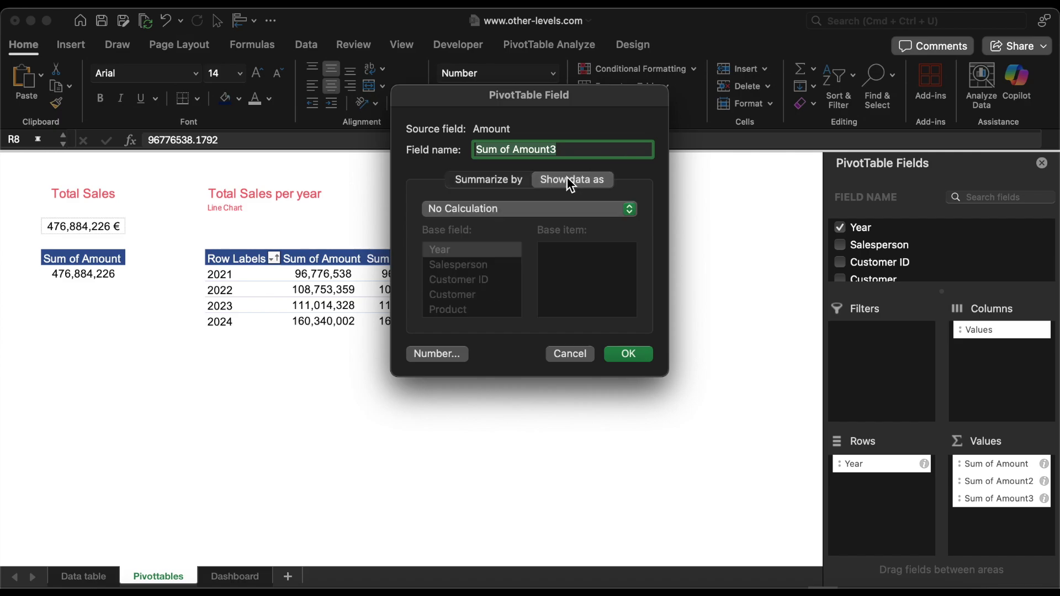
pyautogui.click(523, 207)
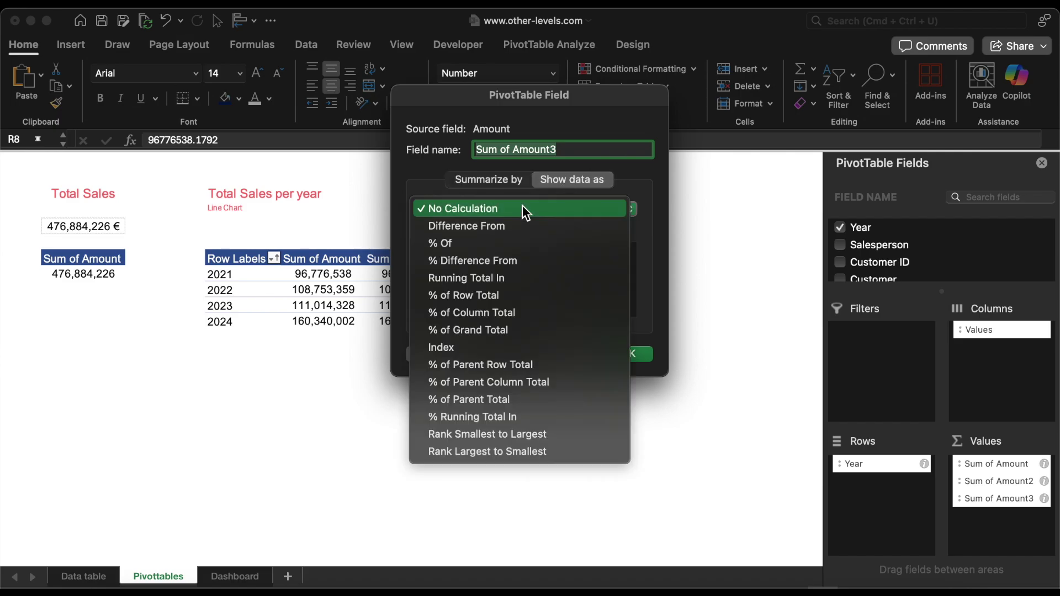
pyautogui.click(525, 258)
pyautogui.click(612, 250)
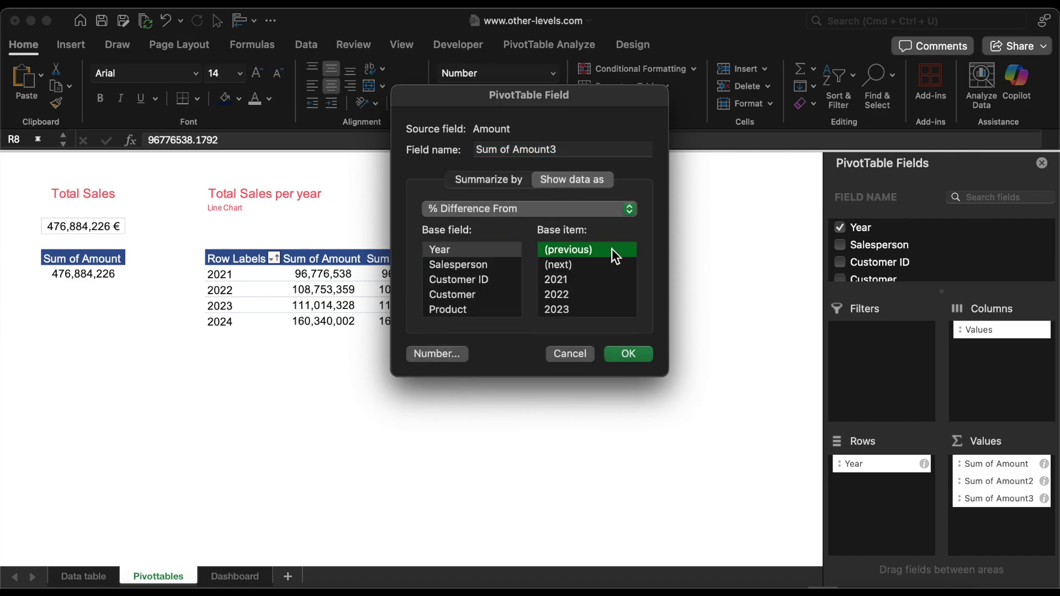
pyautogui.click(630, 353)
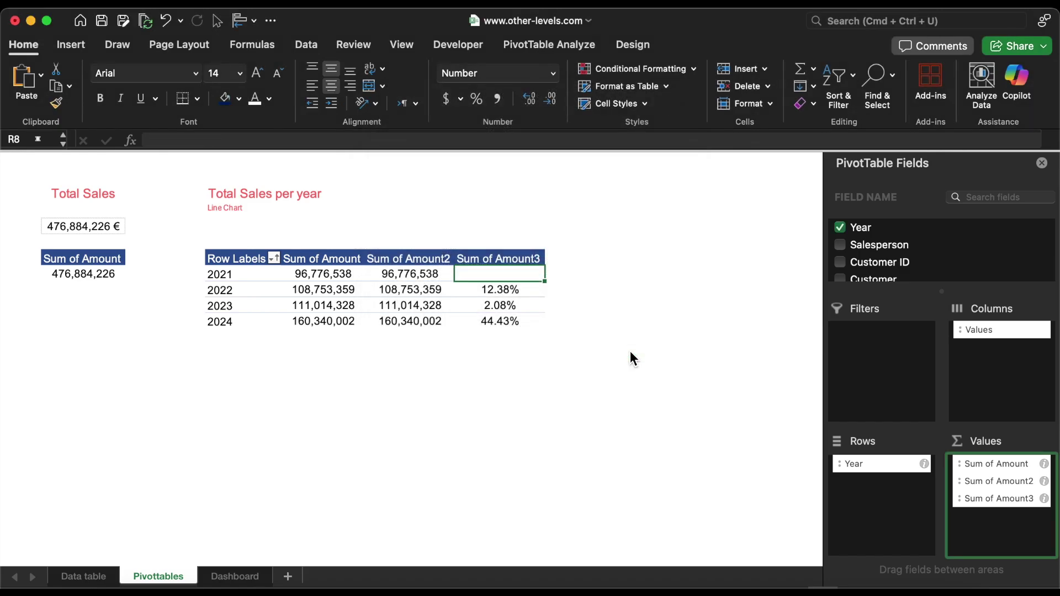
# Remove the decimal places from the growth percentages for 2022 to 2024 in the yearly pivot table
pyautogui.moveTo(532, 290); pyautogui.dragTo(530, 326)
pyautogui.click(549, 102)
pyautogui.click(549, 101)
# Insert a 2-D area chart from the yearly sales pivot table and move it to the Dashboard sheet
pyautogui.click(253, 280)
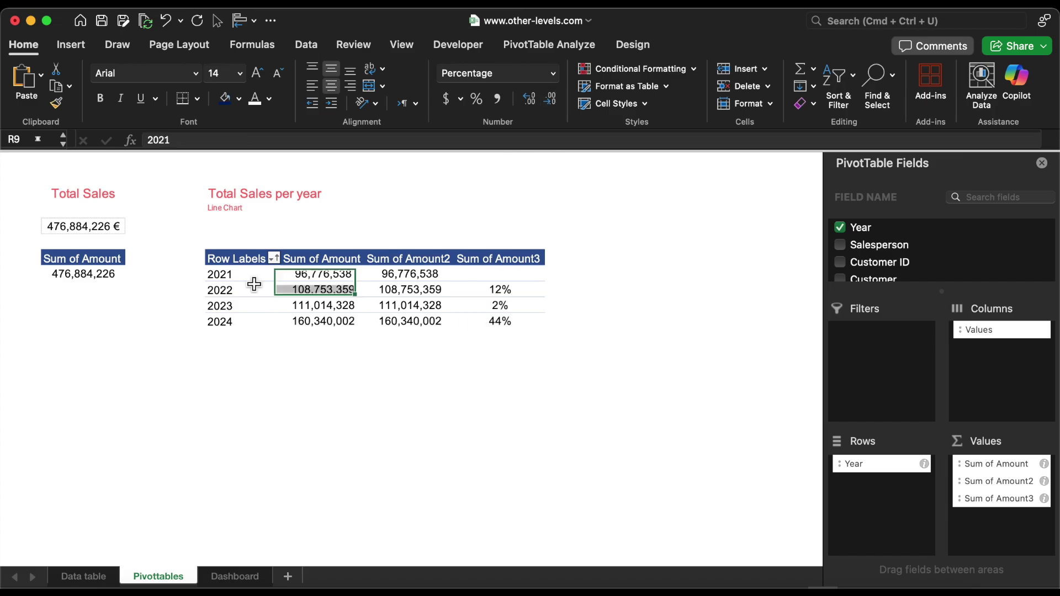
pyautogui.click(83, 49)
pyautogui.click(457, 82)
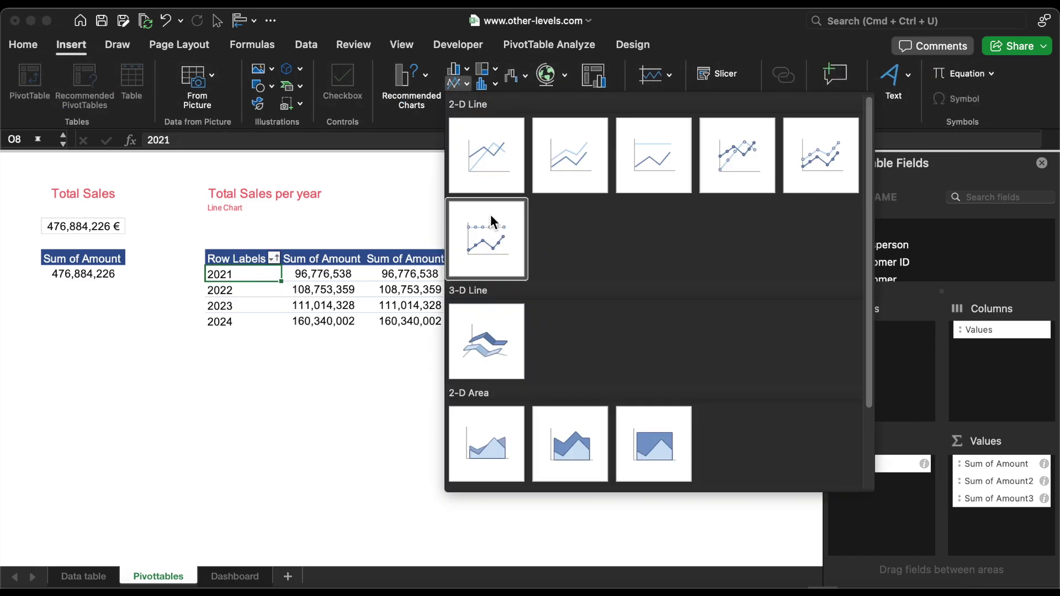
pyautogui.click(488, 444)
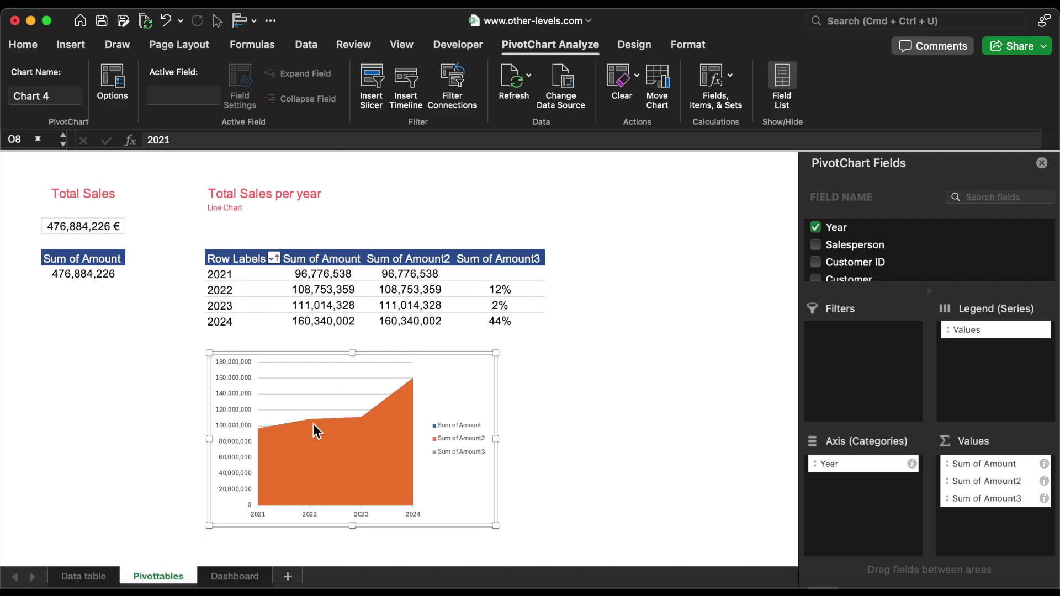
pyautogui.press('Delete')
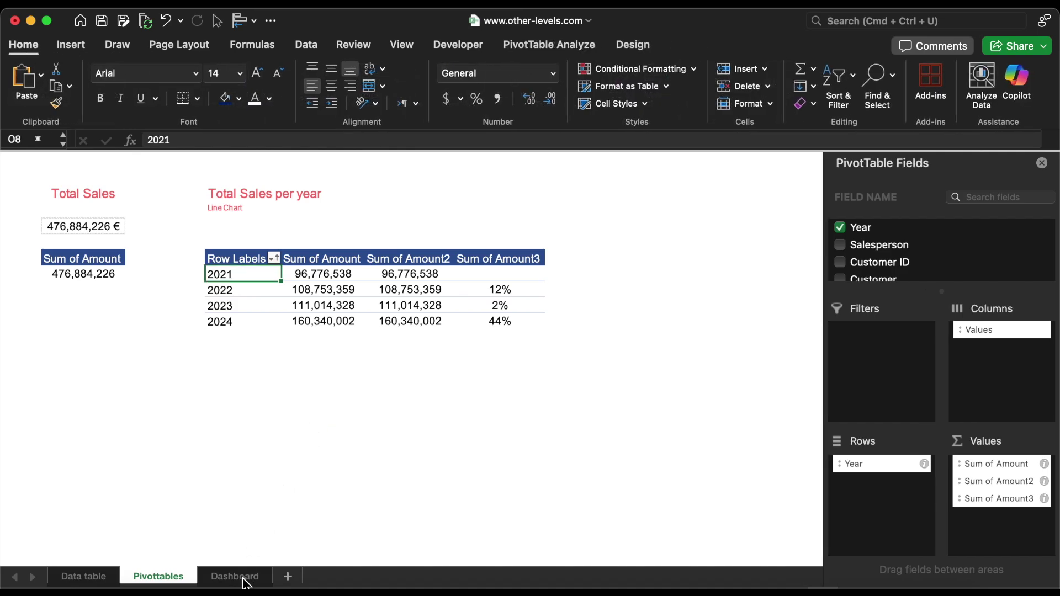
pyautogui.click(235, 576)
pyautogui.press('super+v')
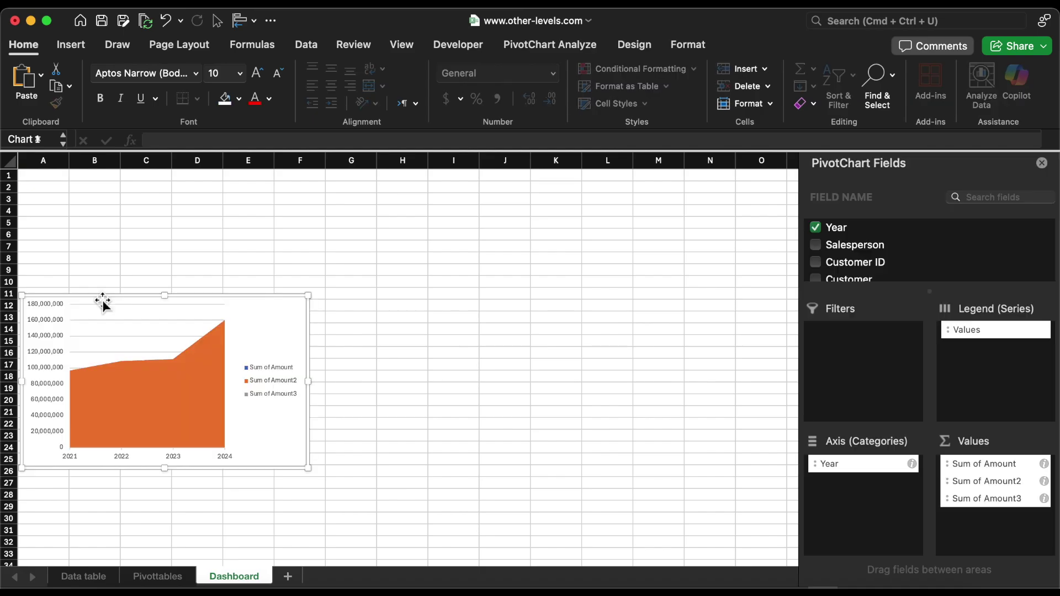
# Add a text box above the area chart and link it to the total sales cell with =Pivottables!K5
pyautogui.click(74, 48)
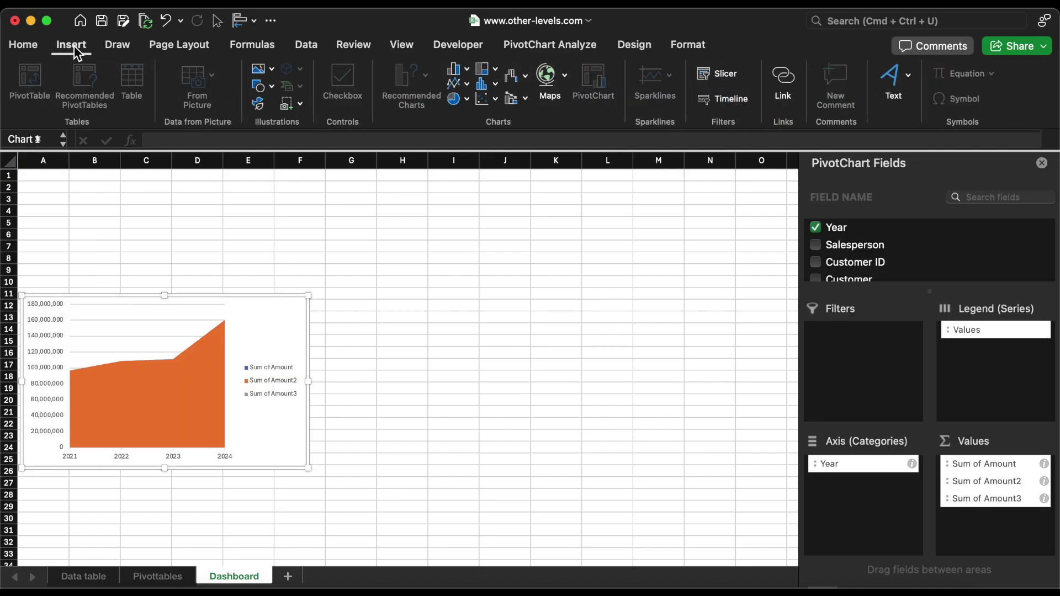
pyautogui.click(878, 81)
pyautogui.click(837, 127)
pyautogui.moveTo(64, 185); pyautogui.dragTo(294, 249)
pyautogui.click(178, 144)
pyautogui.write('=')
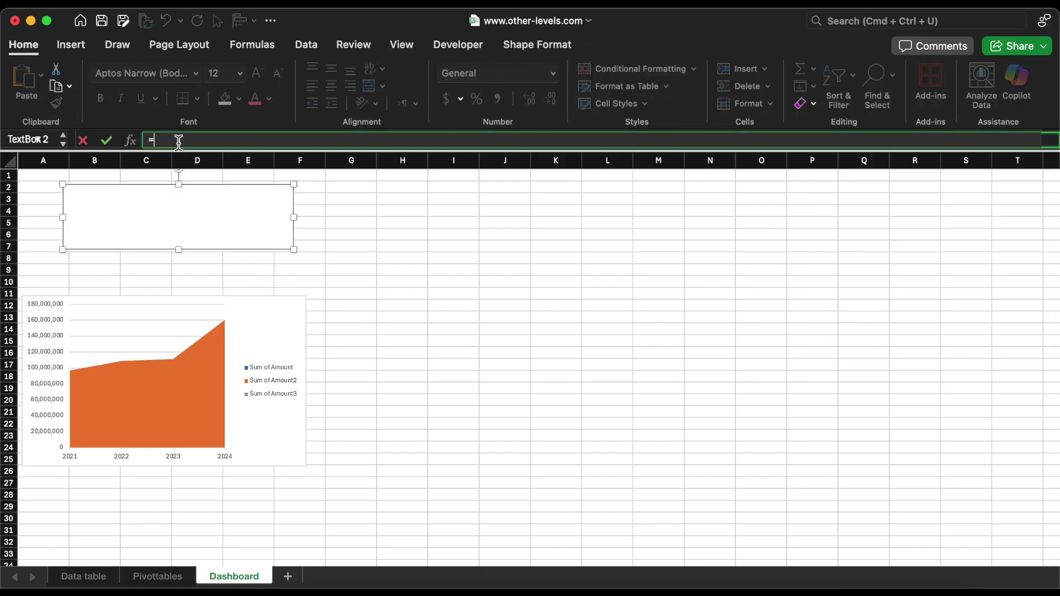
pyautogui.click(158, 576)
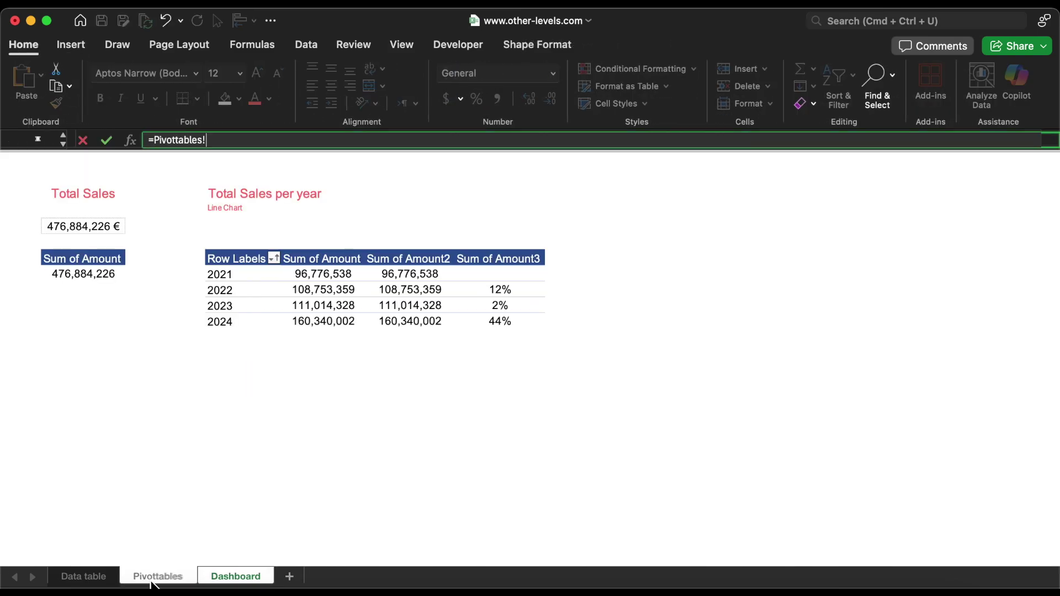
pyautogui.click(89, 229)
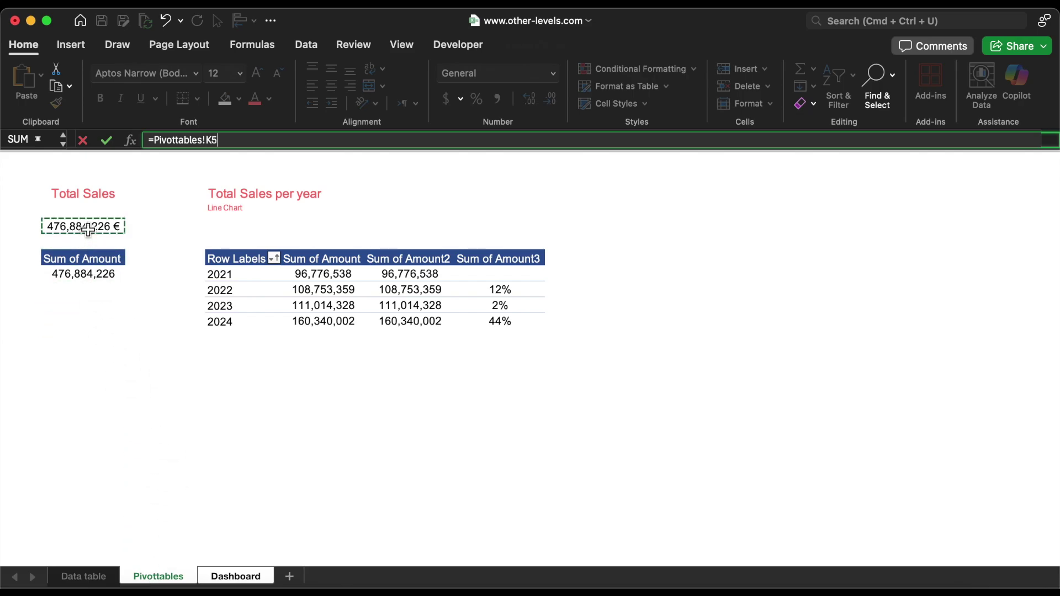
pyautogui.press('Return')
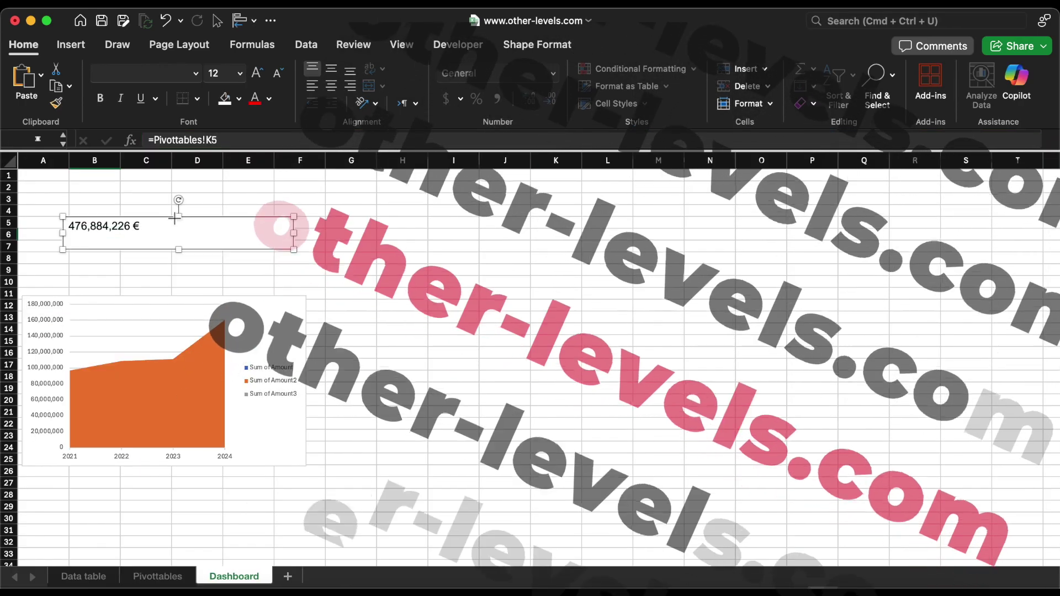
# Duplicate the total sales text box directly above the original and link the copy to the title cell with =Pivottables!K3
pyautogui.moveTo(197, 220); pyautogui.dragTo(169, 208)
pyautogui.click(239, 140)
pyautogui.hotkey('alt', 'shift', 'Left')
pyautogui.hotkey('alt', 'shift', 'Left')
pyautogui.press('BackSpace')
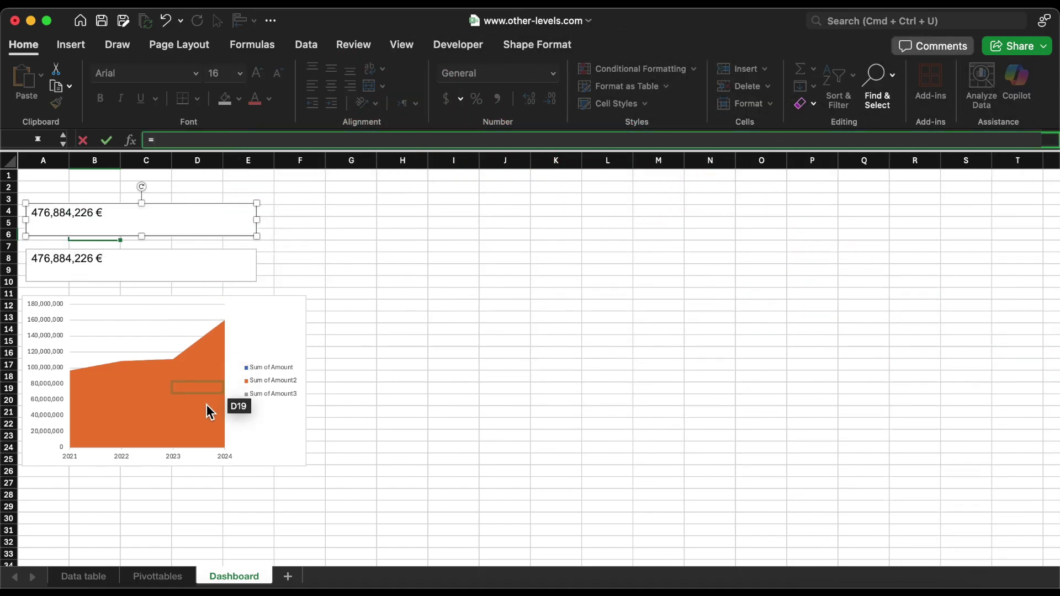
pyautogui.click(175, 577)
pyautogui.click(91, 203)
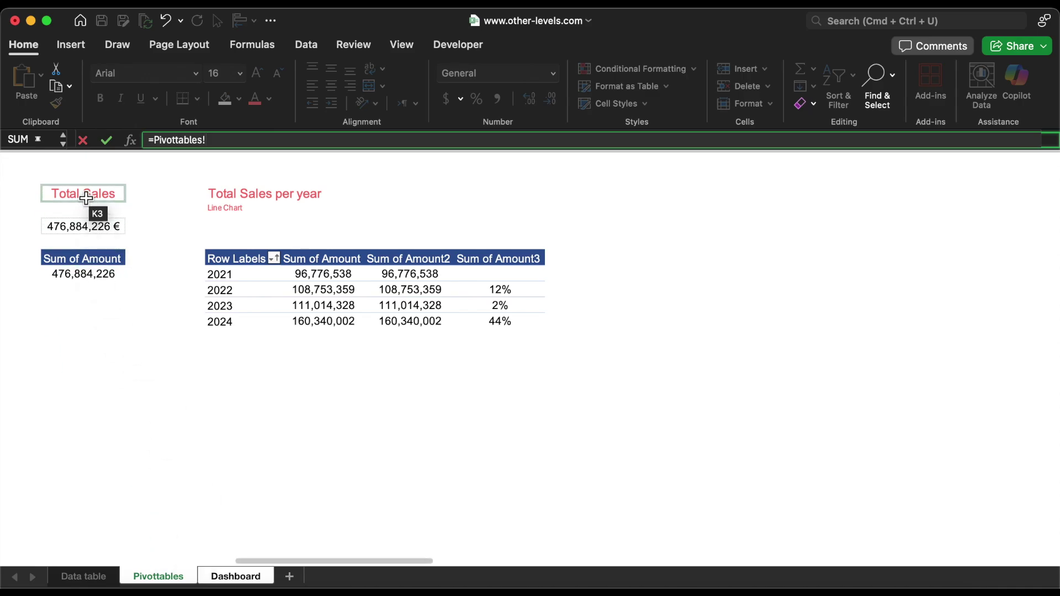
pyautogui.press('Return')
# Hide the gridlines on the Dashboard sheet
pyautogui.click(401, 44)
pyautogui.click(394, 80)
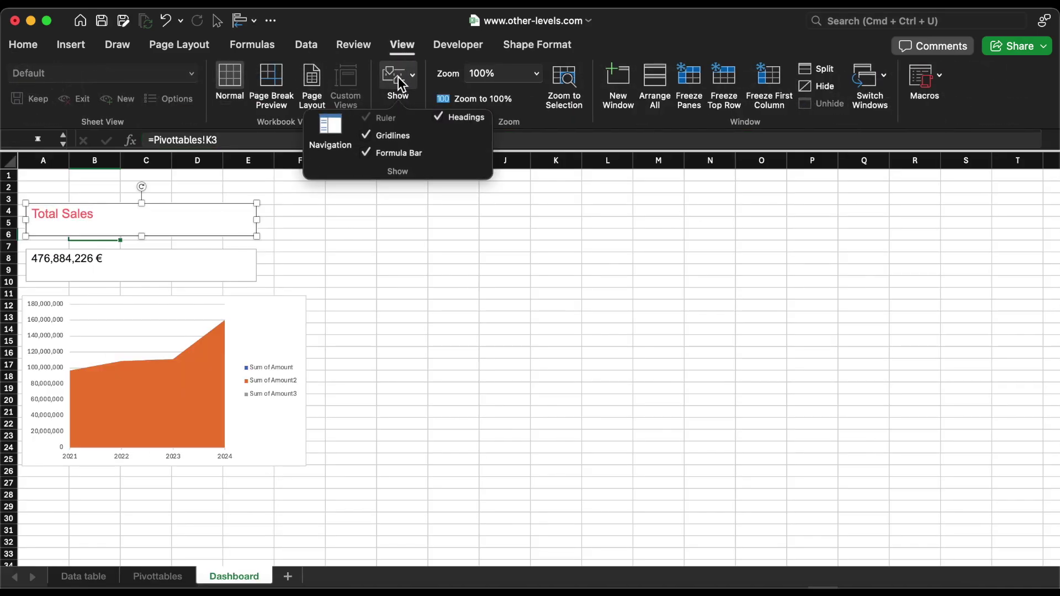
pyautogui.click(386, 134)
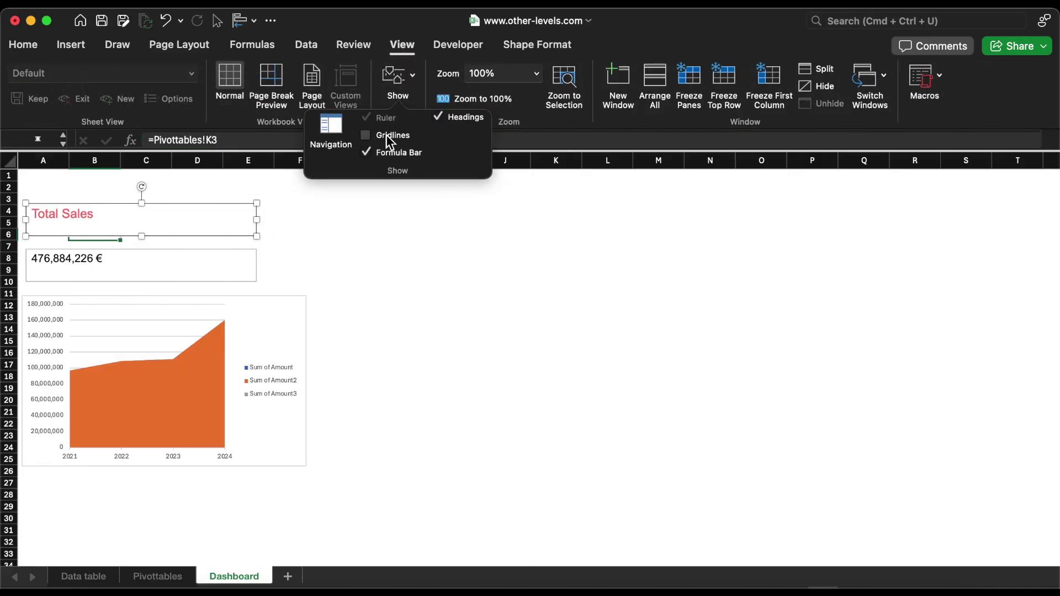
# In the growth table on the Pivottables sheet, reference the pivot's 2021 label in T9 and fill the formula down to T11
pyautogui.click(180, 575)
pyautogui.click(668, 290)
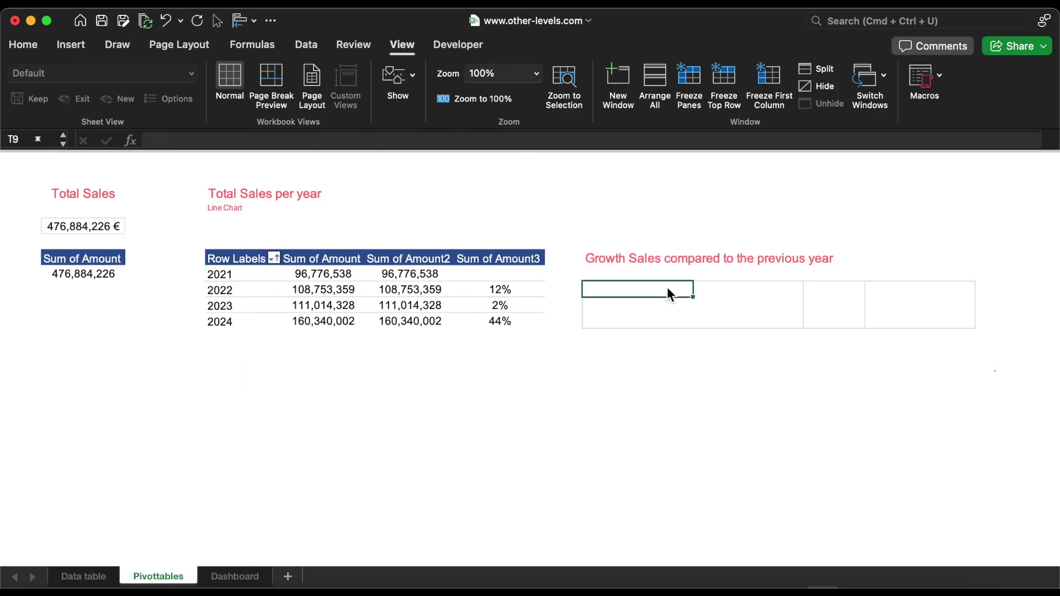
pyautogui.write('=')
pyautogui.click(220, 274)
pyautogui.press('Return')
pyautogui.moveTo(697, 299); pyautogui.dragTo(693, 327)
# Enter =R9 in the growth table's cell U9 and fill it down to U11
pyautogui.write('=R9')
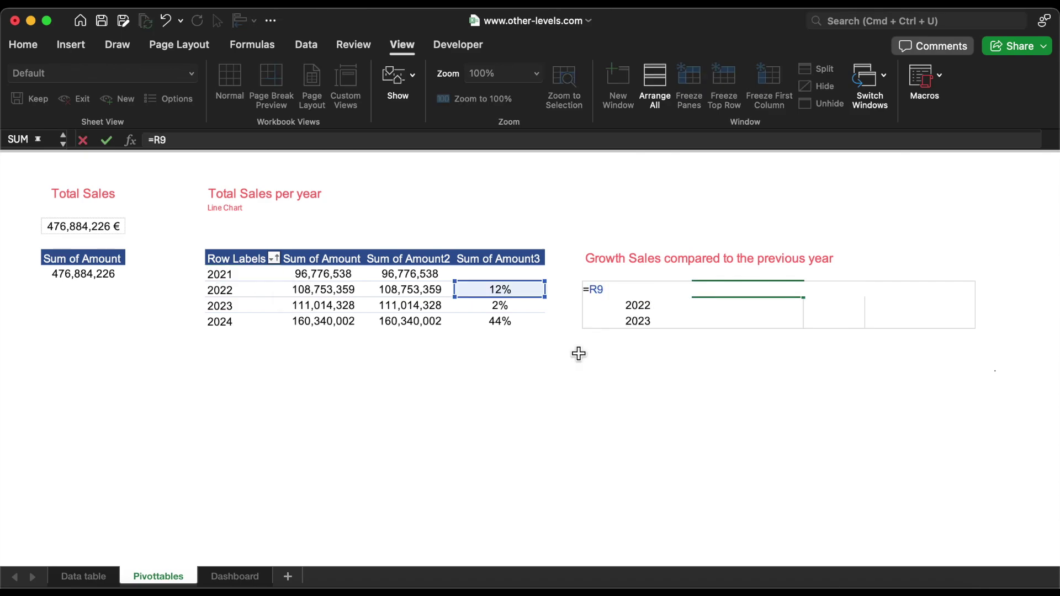
pyautogui.press('Return')
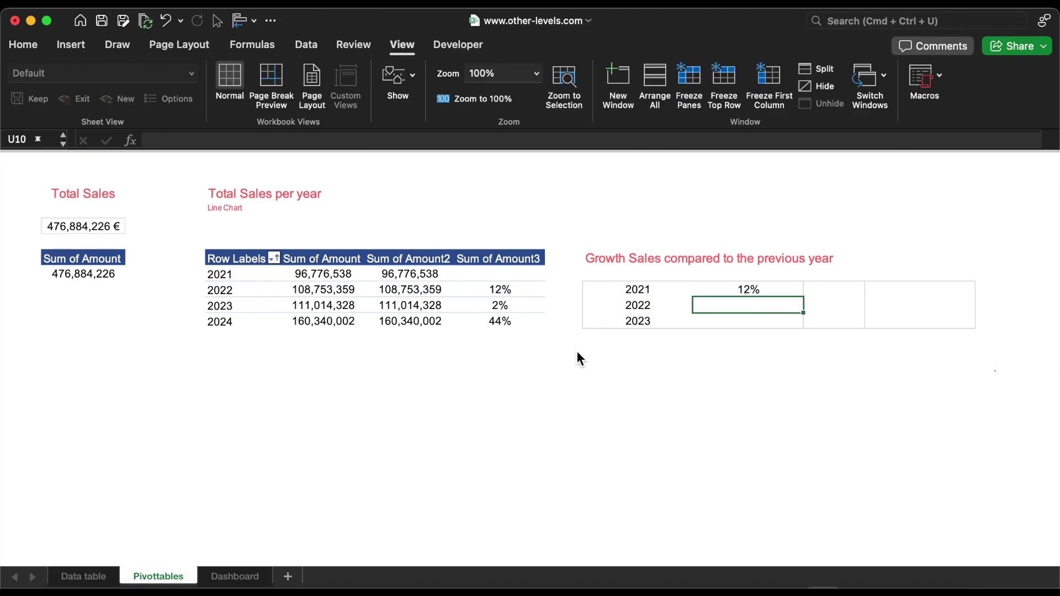
pyautogui.moveTo(806, 300); pyautogui.dragTo(806, 325)
# Calculate the remainder percentages in the growth table with =100%-U9 in V9, filled down to V11
pyautogui.click(849, 291)
pyautogui.write('=100%')
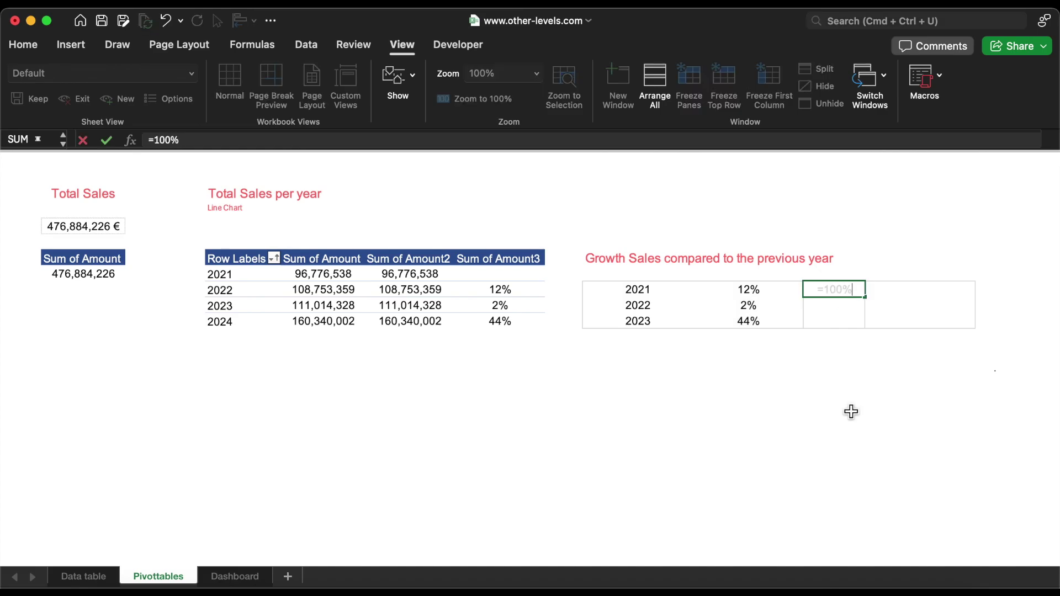
pyautogui.write('-')
pyautogui.click(773, 291)
pyautogui.press('Return')
pyautogui.click(831, 291)
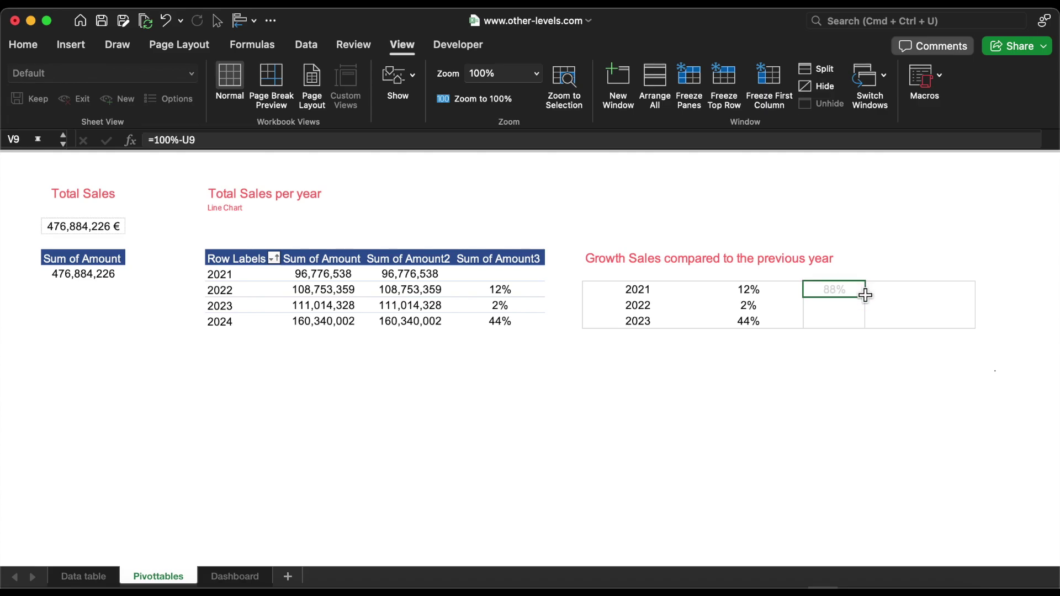
pyautogui.moveTo(869, 298); pyautogui.dragTo(868, 327)
# Calculate the yearly sales difference with =P9-P8 in the growth table's last column and fill it down through row 11
pyautogui.click(899, 298)
pyautogui.write('=')
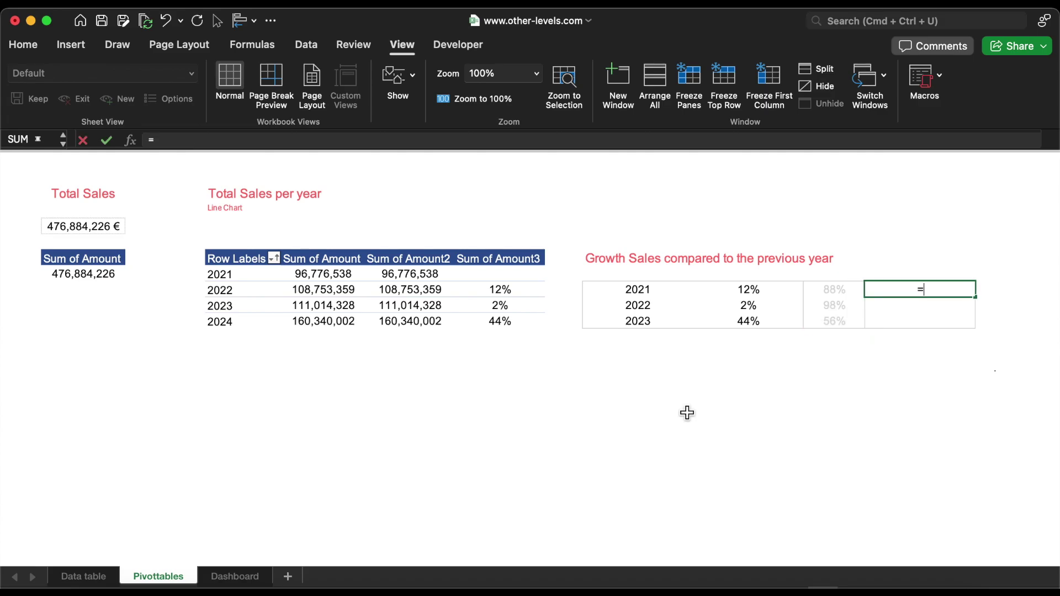
pyautogui.write('p9')
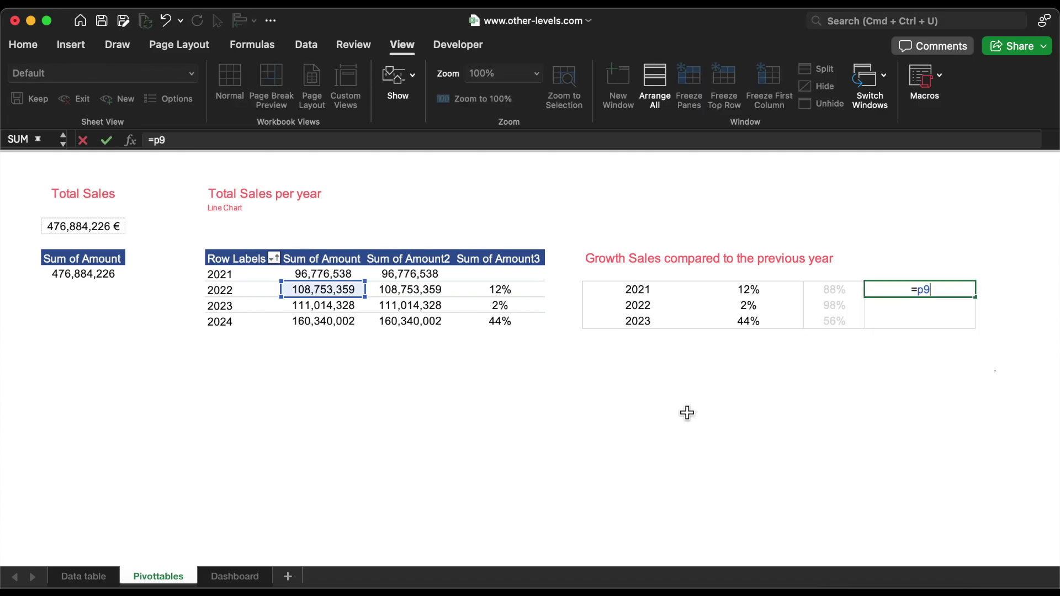
pyautogui.write('-P8')
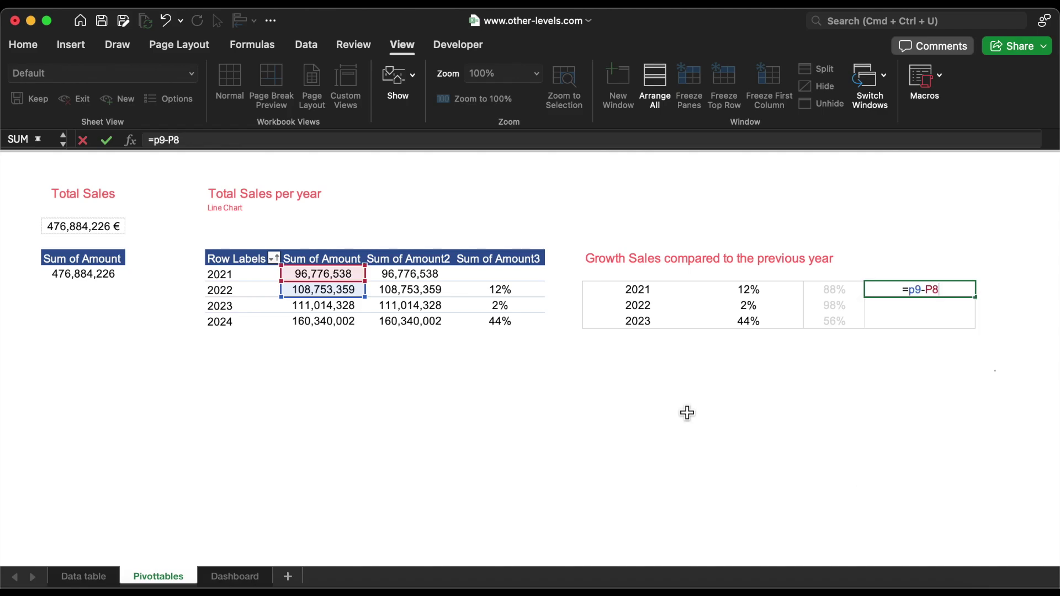
pyautogui.press('Return')
pyautogui.moveTo(976, 298); pyautogui.dragTo(975, 328)
# Insert a doughnut chart from the growth table's first percentage pair, U9:V9
pyautogui.moveTo(819, 292); pyautogui.dragTo(792, 293)
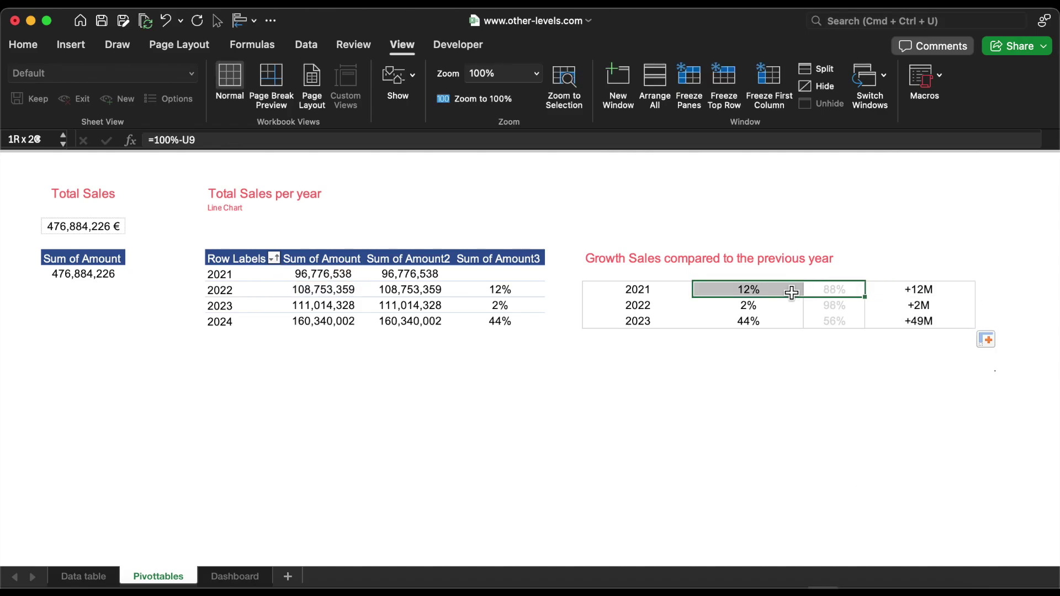
pyautogui.click(79, 45)
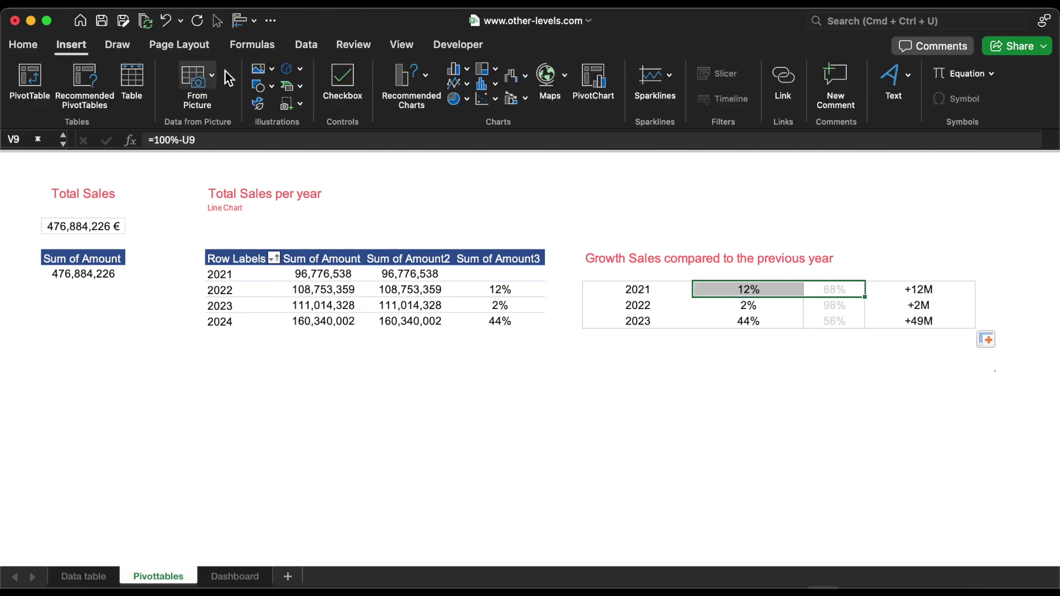
pyautogui.click(466, 98)
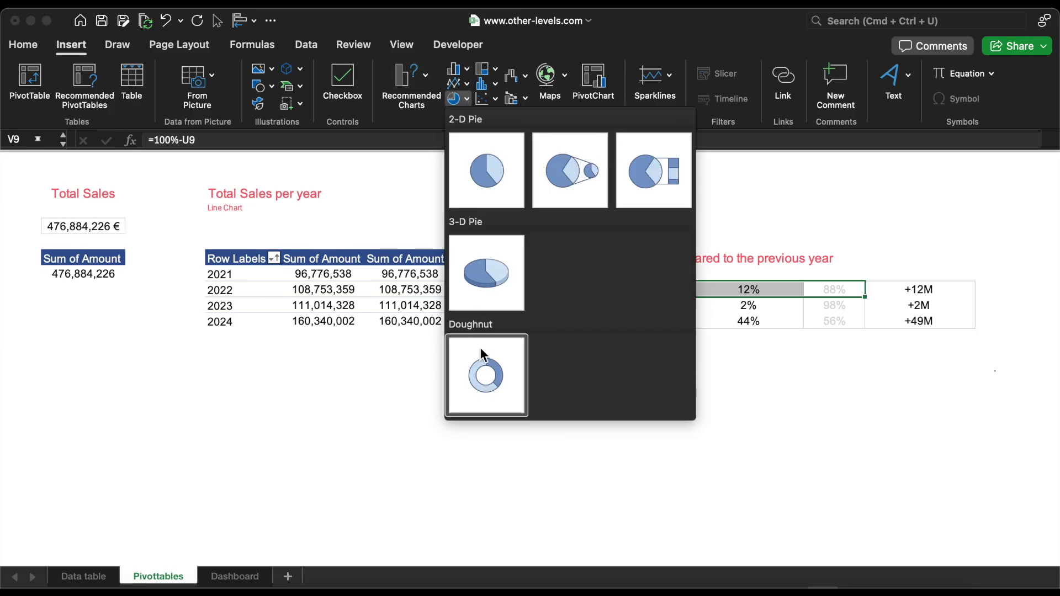
pyautogui.click(484, 372)
# Insert a doughnut chart from the growth table's second percentage pair, U10:V10
pyautogui.click(818, 308)
pyautogui.moveTo(817, 307); pyautogui.dragTo(712, 307)
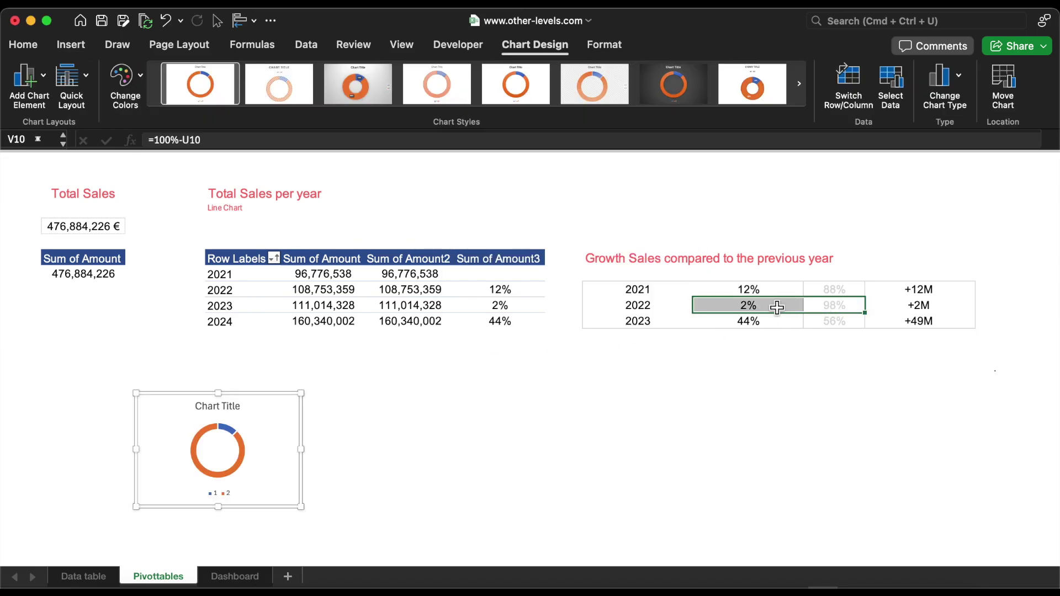
pyautogui.click(79, 45)
pyautogui.click(466, 98)
pyautogui.click(483, 373)
# Insert a doughnut chart from the growth table's third percentage pair, U11:V11
pyautogui.moveTo(815, 332); pyautogui.dragTo(772, 322)
pyautogui.click(71, 46)
pyautogui.click(466, 99)
pyautogui.click(481, 353)
# Move all three doughnut charts from the Pivottables sheet to the Dashboard sheet, in a row below the area chart
pyautogui.keyDown('shift'); pyautogui.click(387, 394); pyautogui.keyUp('shift')
pyautogui.keyDown('shift'); pyautogui.click(275, 397); pyautogui.keyUp('shift')
pyautogui.press('BackSpace')
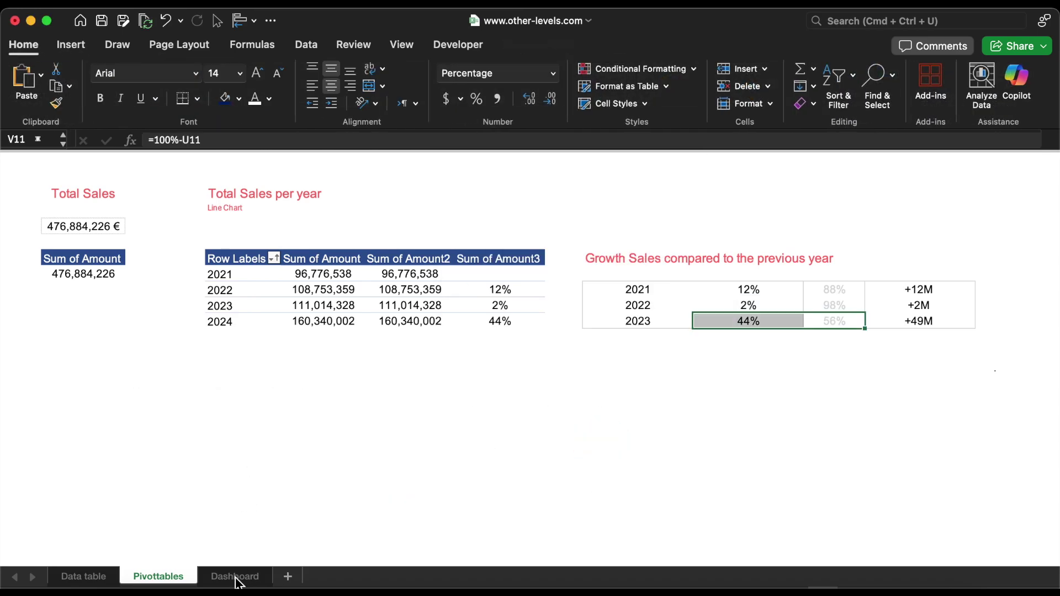
pyautogui.click(234, 576)
pyautogui.press('super+v')
pyautogui.scroll(-5, 374, 429)
pyautogui.click(391, 334)
# Add a text box below the first doughnut chart and link it to the first growth percentage with =Pivottables!U9
pyautogui.click(70, 44)
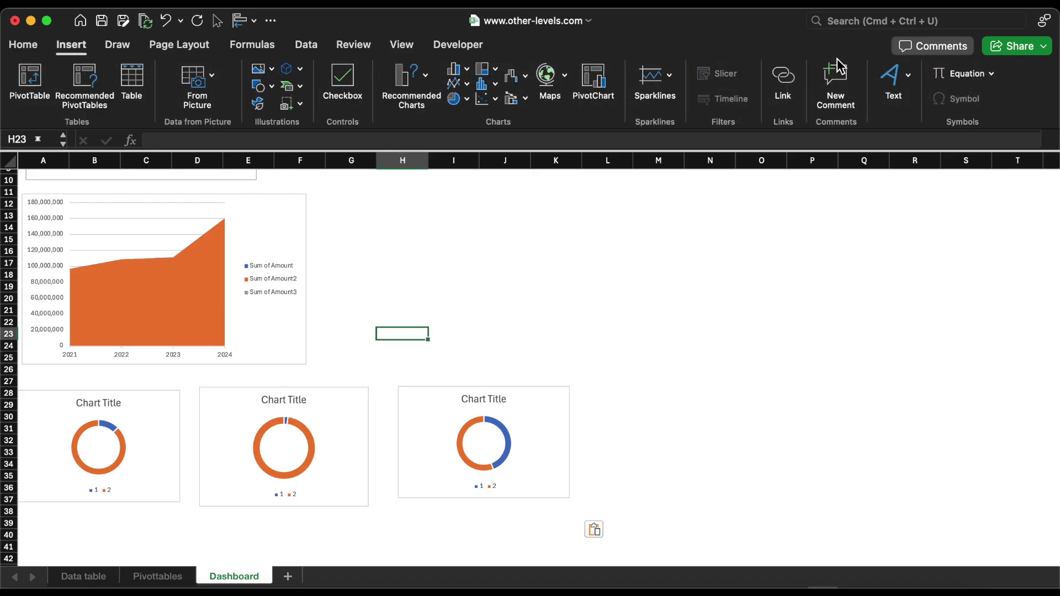
pyautogui.click(892, 83)
pyautogui.click(838, 133)
pyautogui.scroll(-3, 509, 417)
pyautogui.moveTo(137, 422); pyautogui.dragTo(40, 490)
pyautogui.click(198, 141)
pyautogui.write('=')
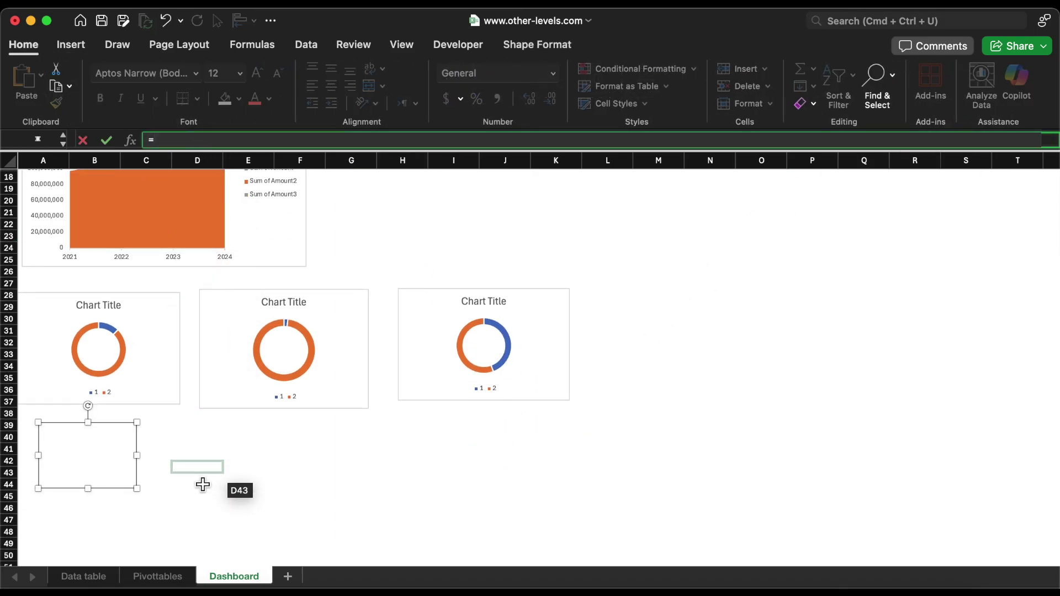
pyautogui.click(158, 576)
pyautogui.click(748, 290)
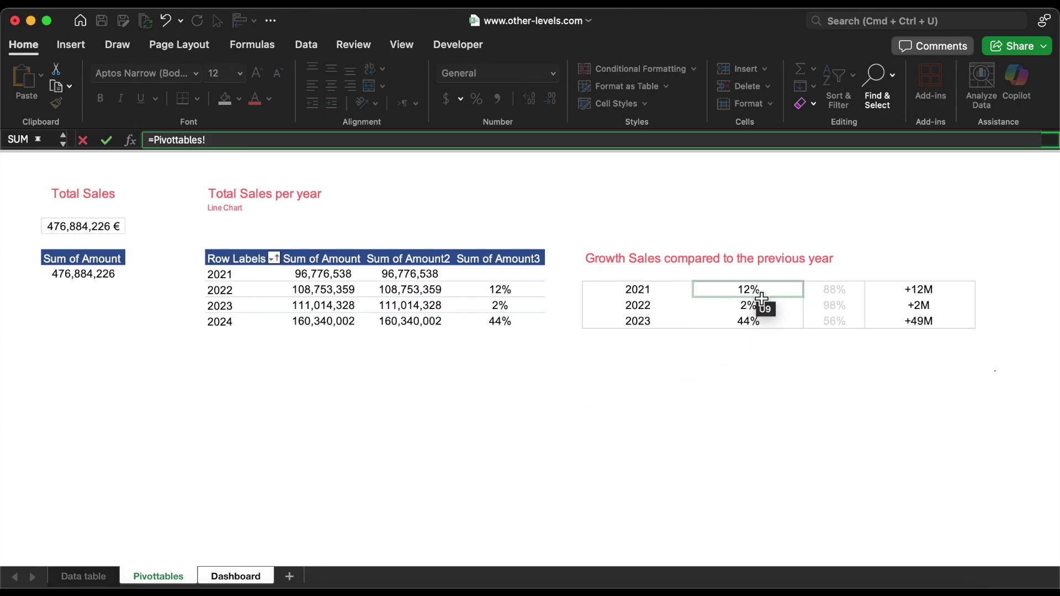
pyautogui.press('Return')
# Copy the percentage text box beneath the second and third doughnut charts and link the copies to =Pivottables!U10 and =Pivottables!U11
pyautogui.moveTo(88, 450); pyautogui.dragTo(491, 450)
pyautogui.click(260, 444)
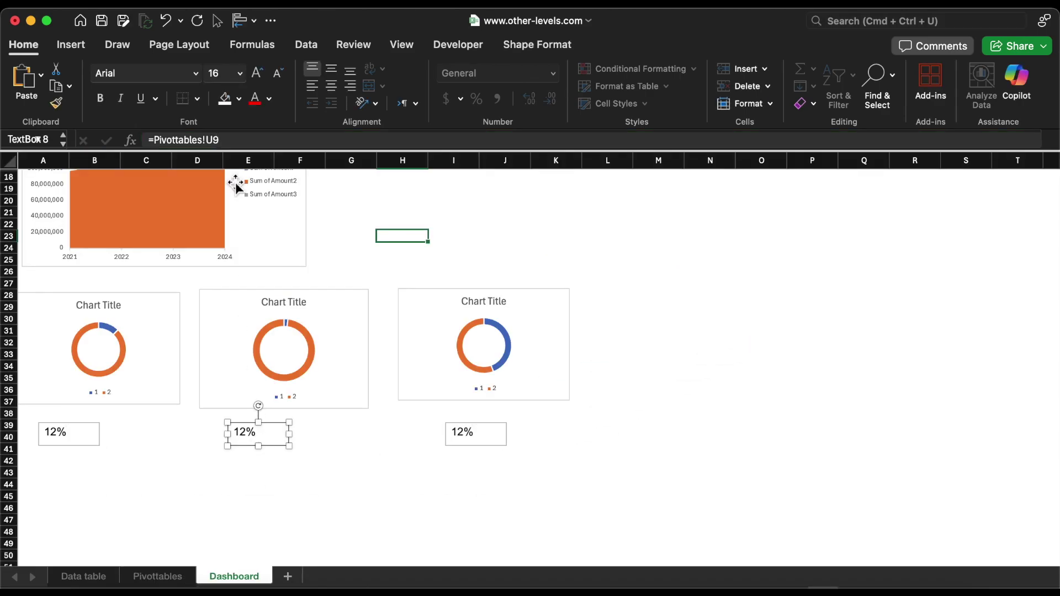
pyautogui.click(236, 141)
pyautogui.press('BackSpace')
pyautogui.write('10')
pyautogui.press('Return')
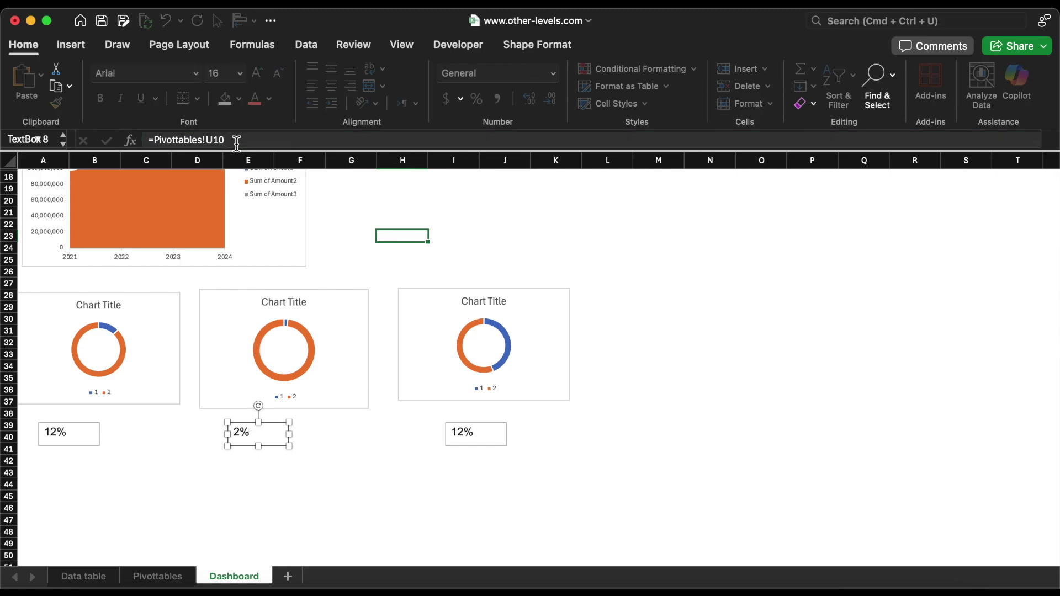
pyautogui.click(502, 429)
pyautogui.click(295, 145)
pyautogui.press('BackSpace')
pyautogui.press('Return')
# Duplicate the first percentage text box just below itself and link the copy to the sales difference with =Pivottables!W9
pyautogui.click(95, 439)
pyautogui.moveTo(94, 441); pyautogui.dragTo(95, 475)
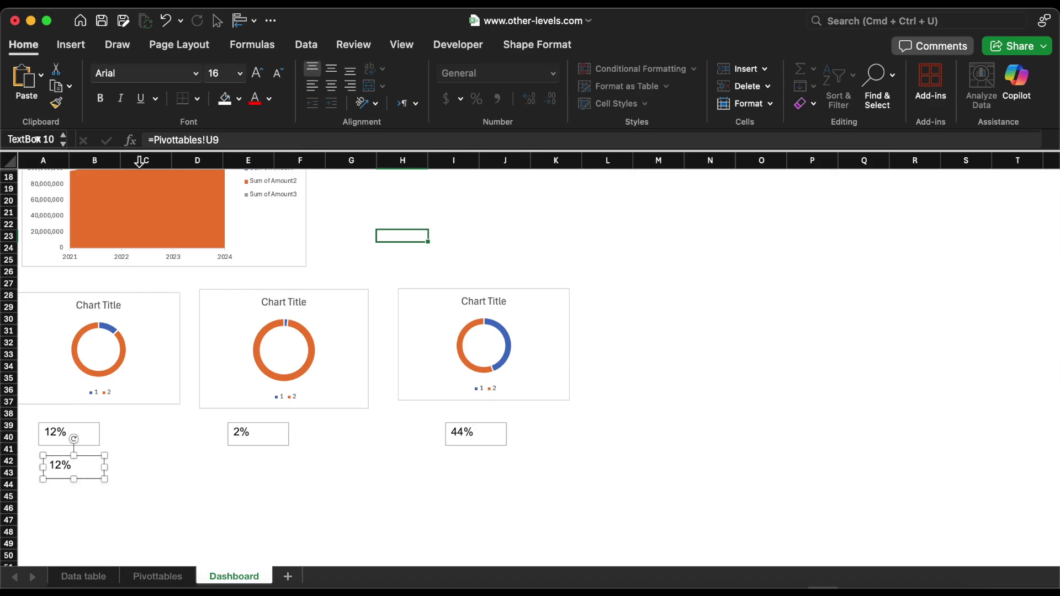
pyautogui.write('=')
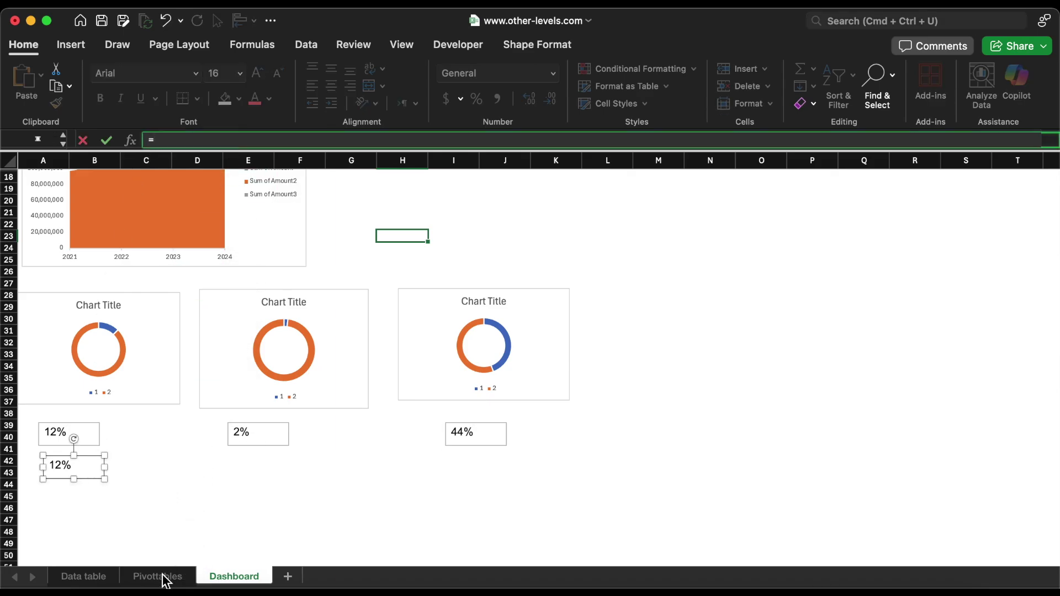
pyautogui.click(162, 578)
pyautogui.click(918, 291)
# Copy the sales difference text box under the second and third percentages and link the copies to =Pivottables!W10 and =Pivottables!W11
pyautogui.moveTo(92, 480); pyautogui.dragTo(503, 480)
pyautogui.click(258, 141)
pyautogui.press('BackSpace')
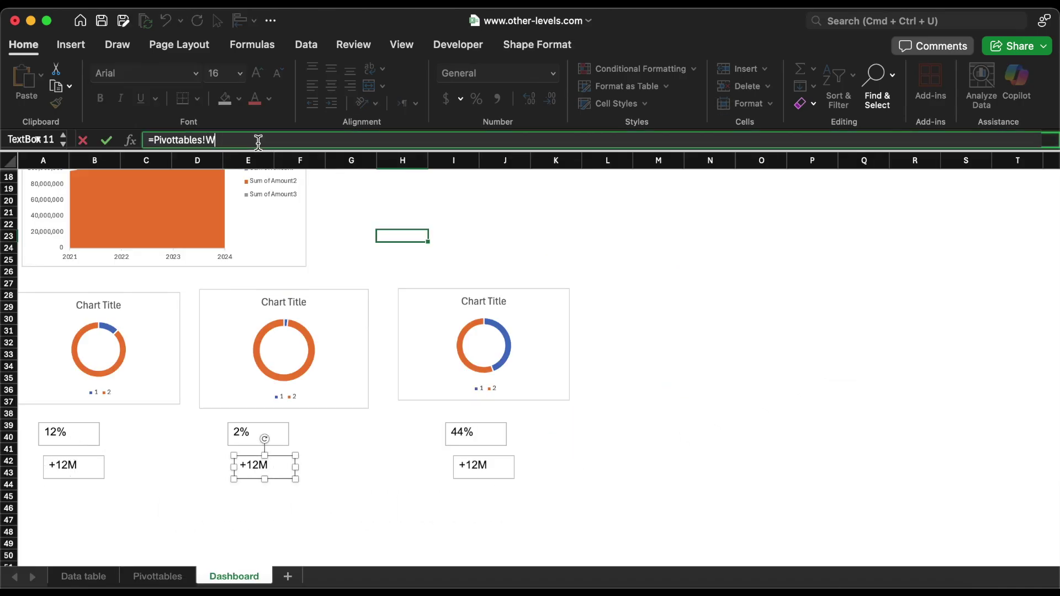
pyautogui.press('Return')
pyautogui.click(484, 464)
pyautogui.click(288, 139)
pyautogui.press('BackSpace')
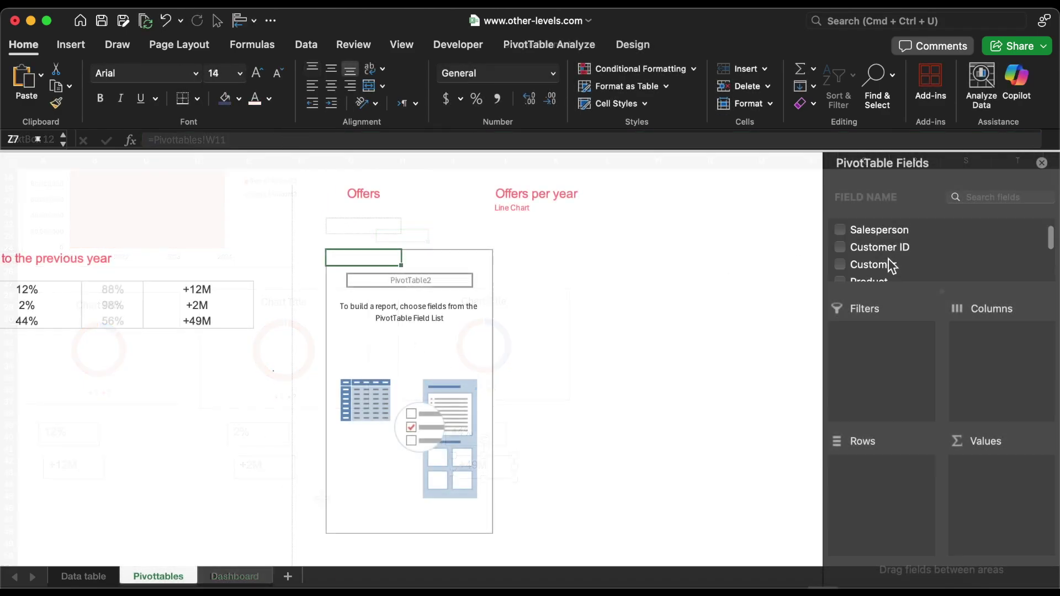
# Add Offers to the values of the empty pivot table at Z7 and reference its total in cell Z5
pyautogui.scroll(-2, 890, 265)
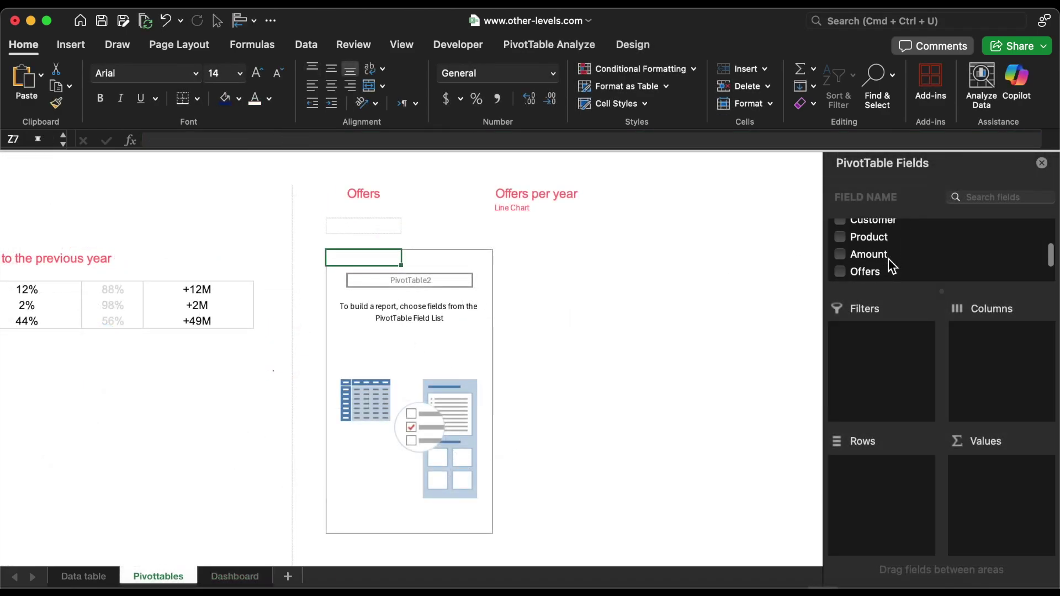
pyautogui.moveTo(870, 253); pyautogui.dragTo(1000, 482)
pyautogui.click(396, 234)
pyautogui.write('=')
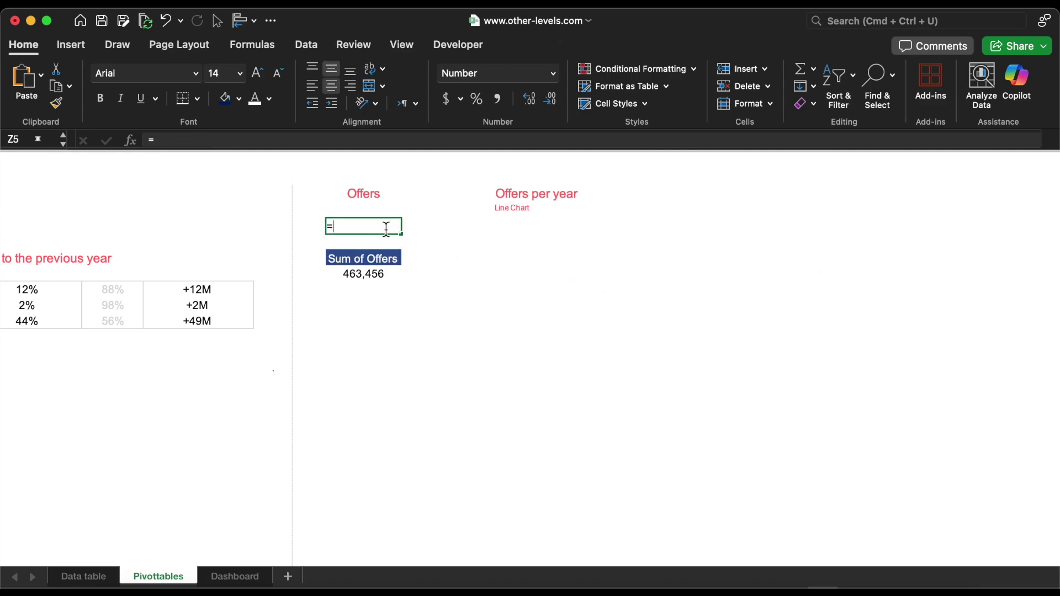
pyautogui.click(379, 274)
pyautogui.press('Return')
# Copy the offers pivot table to AC7 under Offers per year and add Year to its rows
pyautogui.click(377, 274)
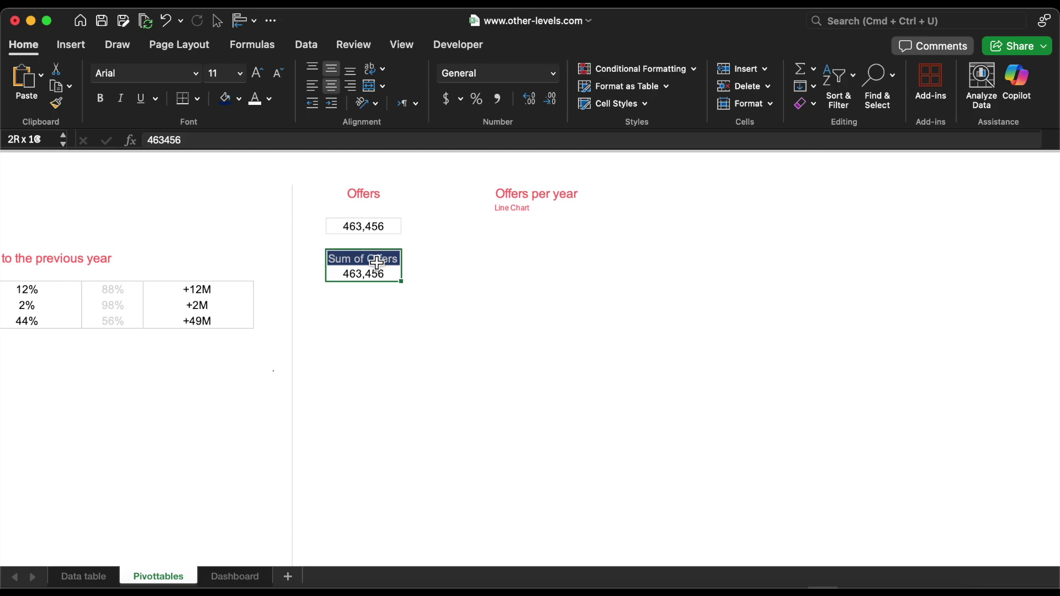
pyautogui.click(515, 261)
pyautogui.write('Sum of Offers 463,456')
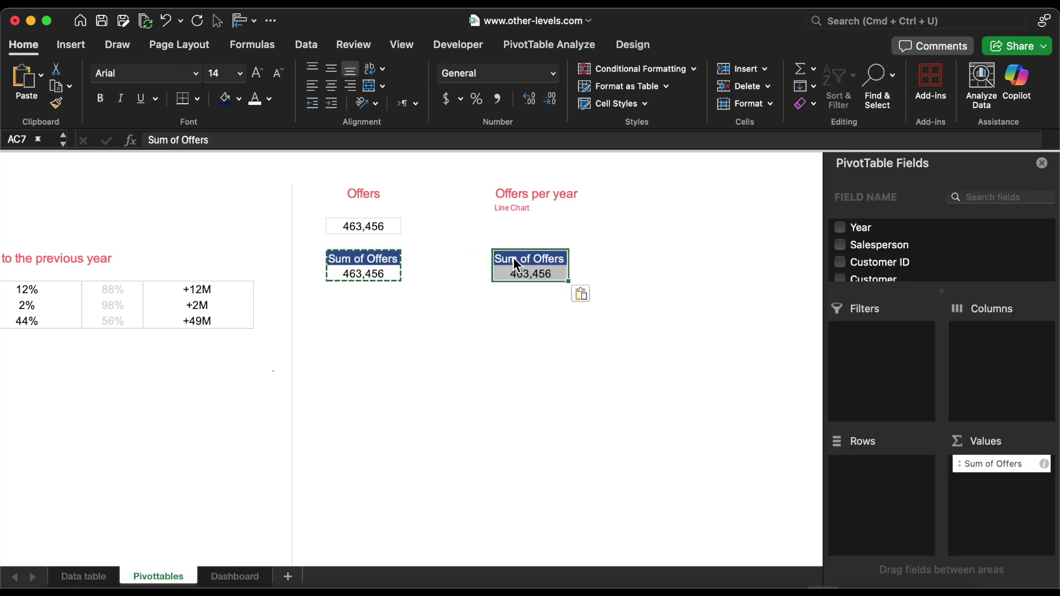
pyautogui.moveTo(858, 234); pyautogui.dragTo(866, 483)
# Insert a line chart from the Offers per year pivot table and move it to the Dashboard sheet
pyautogui.click(70, 44)
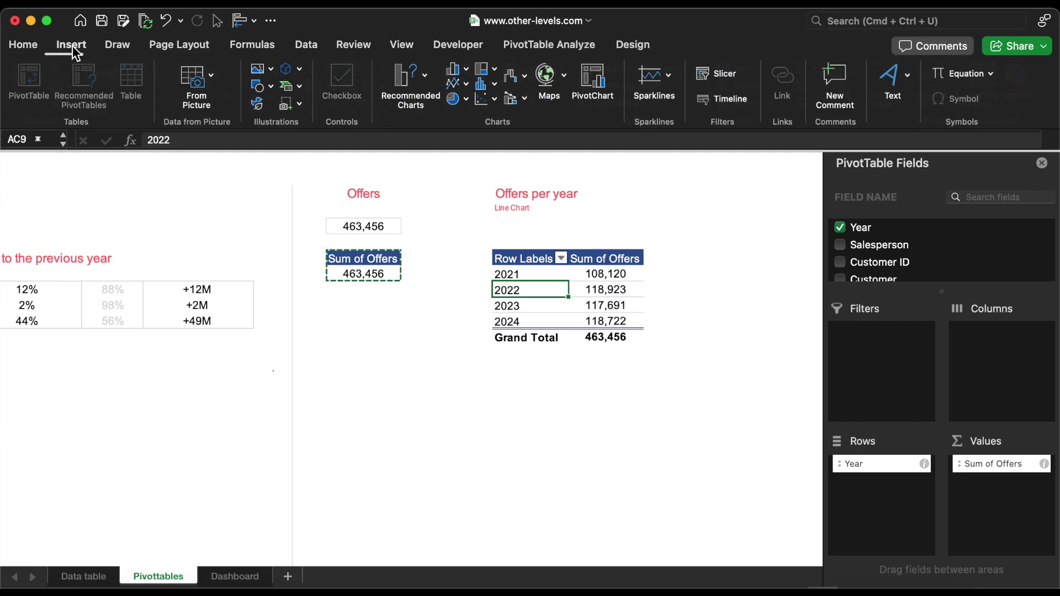
pyautogui.click(456, 84)
pyautogui.click(486, 152)
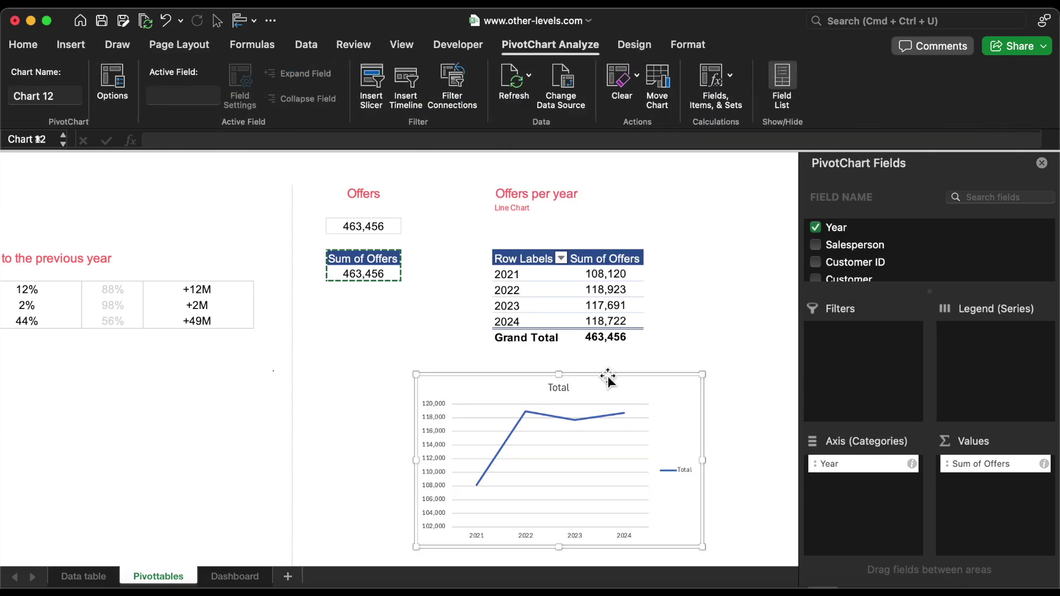
pyautogui.press('Delete')
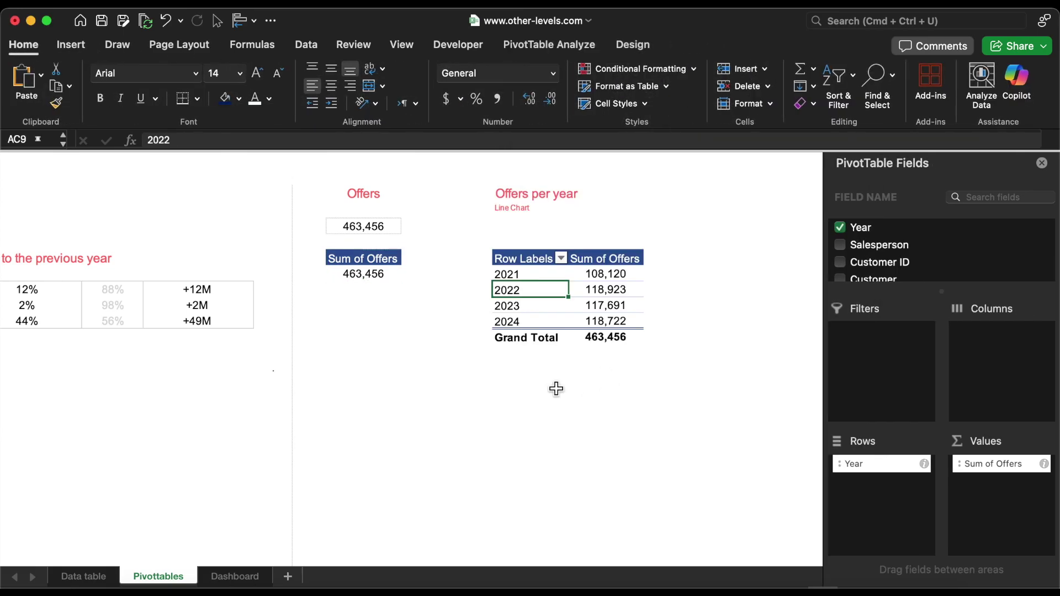
pyautogui.click(243, 575)
pyautogui.press('super+v')
# Copy the Total Sales title text box above the line chart and link the copy to the offers title with =Pivottables!Z3
pyautogui.click(189, 217)
pyautogui.moveTo(190, 218); pyautogui.dragTo(593, 215)
pyautogui.click(384, 139)
pyautogui.press('super+a')
pyautogui.write('=')
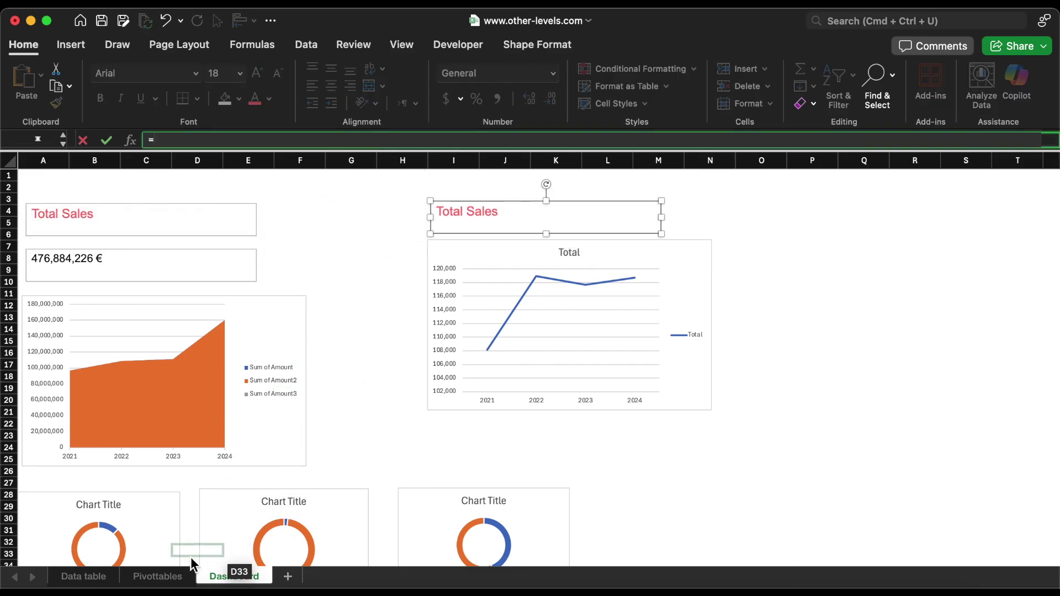
pyautogui.click(157, 576)
pyautogui.press('Return')
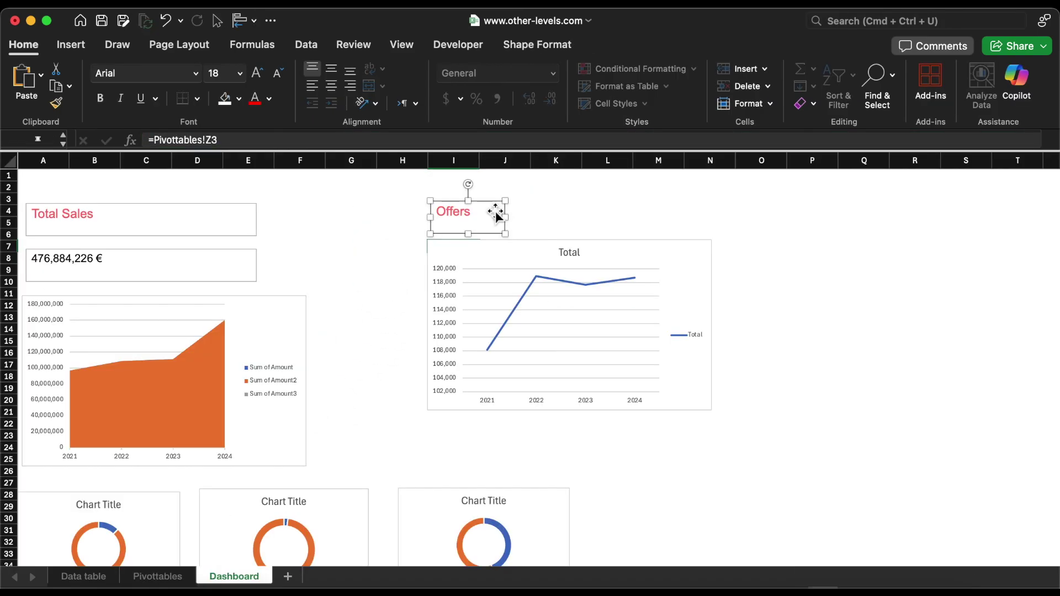
# Duplicate the Offers title text box beside itself and link the copy to the offers total with =Pivottables!Z5
pyautogui.keyDown('alt'); pyautogui.moveTo(486, 206); pyautogui.dragTo(589, 206); pyautogui.keyUp('alt')
pyautogui.click(407, 139)
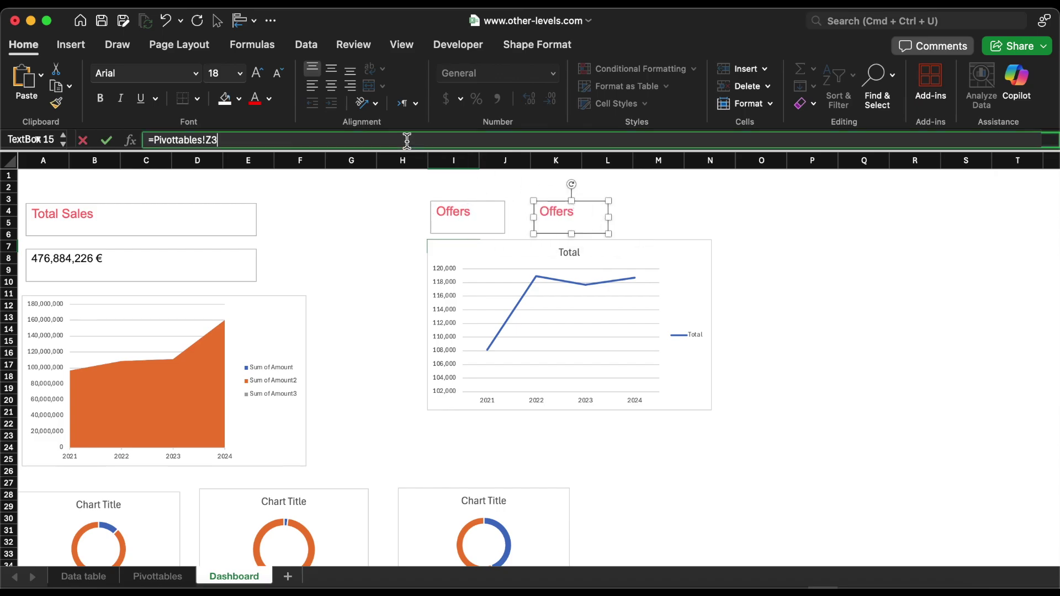
pyautogui.press('BackSpace')
pyautogui.press('BackSpace')
pyautogui.press('BackSpace')
pyautogui.press('BackSpace')
pyautogui.press('BackSpace')
pyautogui.press('BackSpace')
pyautogui.press('BackSpace')
pyautogui.press('BackSpace')
pyautogui.press('BackSpace')
pyautogui.press('BackSpace')
pyautogui.press('BackSpace')
pyautogui.press('BackSpace')
pyautogui.press('BackSpace')
pyautogui.press('BackSpace')
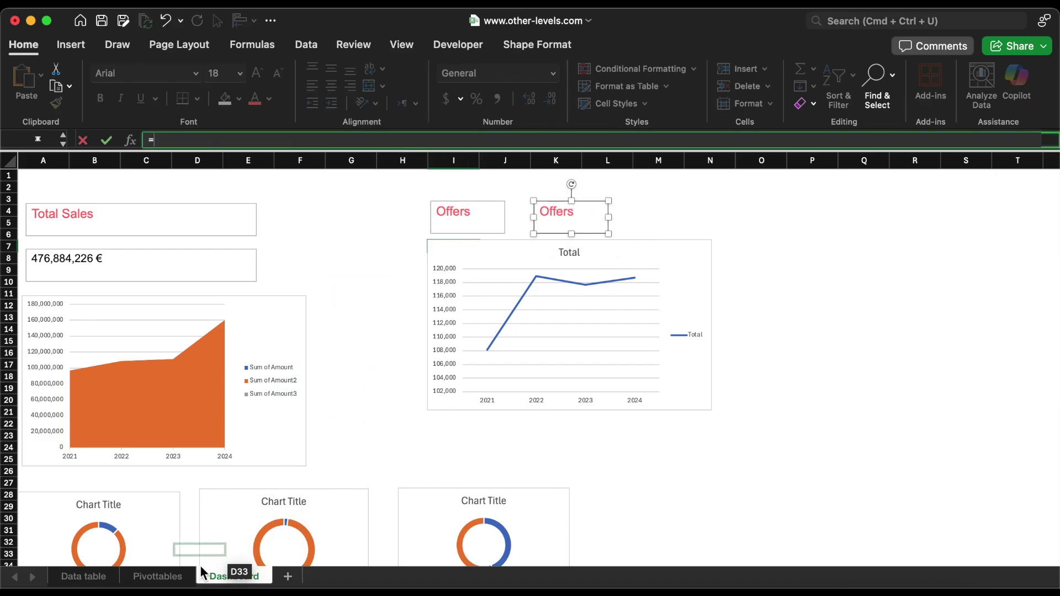
pyautogui.click(166, 577)
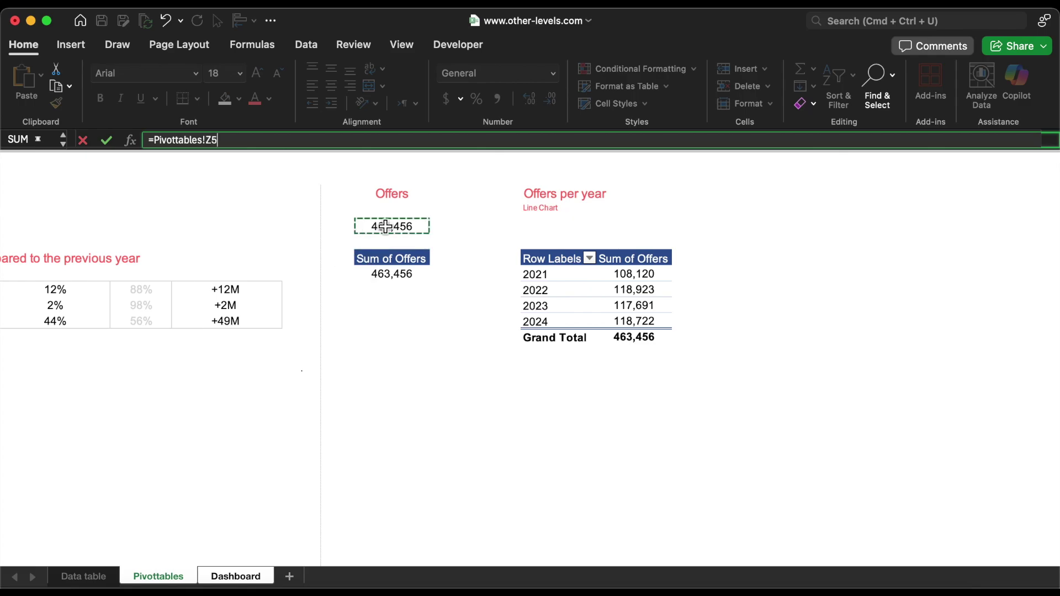
pyautogui.press('Return')
# Copy both offers pivot tables on the Pivottables sheet and paste them at AG7 under the Orders headings
pyautogui.click(160, 576)
pyautogui.moveTo(99, 258); pyautogui.dragTo(359, 336)
pyautogui.press('super+c')
pyautogui.click(506, 260)
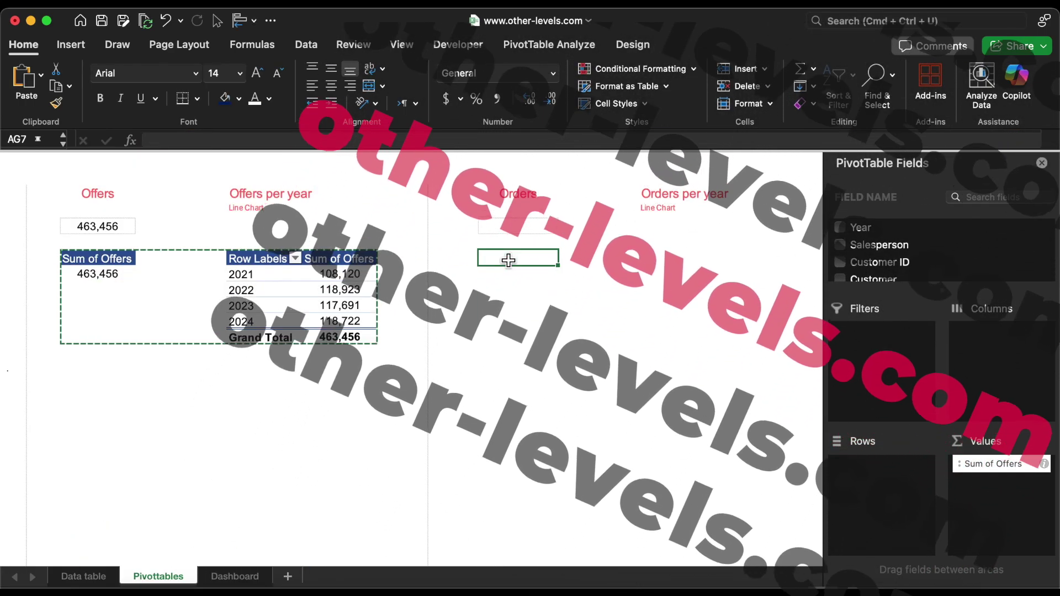
pyautogui.press('super+v')
# Replace Offers with Orders in the values of both pasted pivot tables under Orders and Orders per year
pyautogui.scroll(-5, 913, 248)
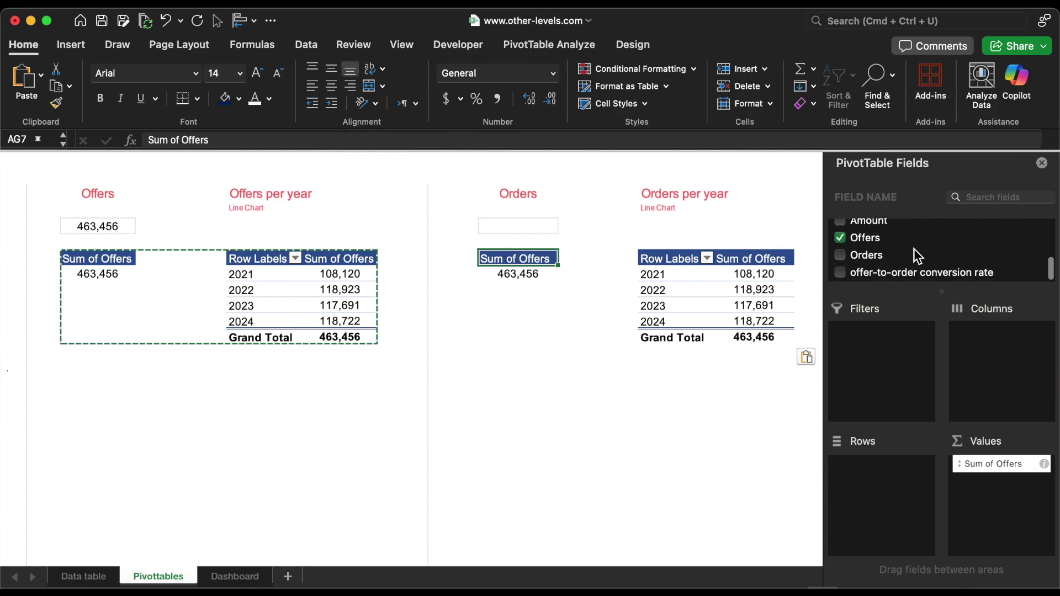
pyautogui.click(840, 238)
pyautogui.moveTo(865, 255); pyautogui.dragTo(983, 484)
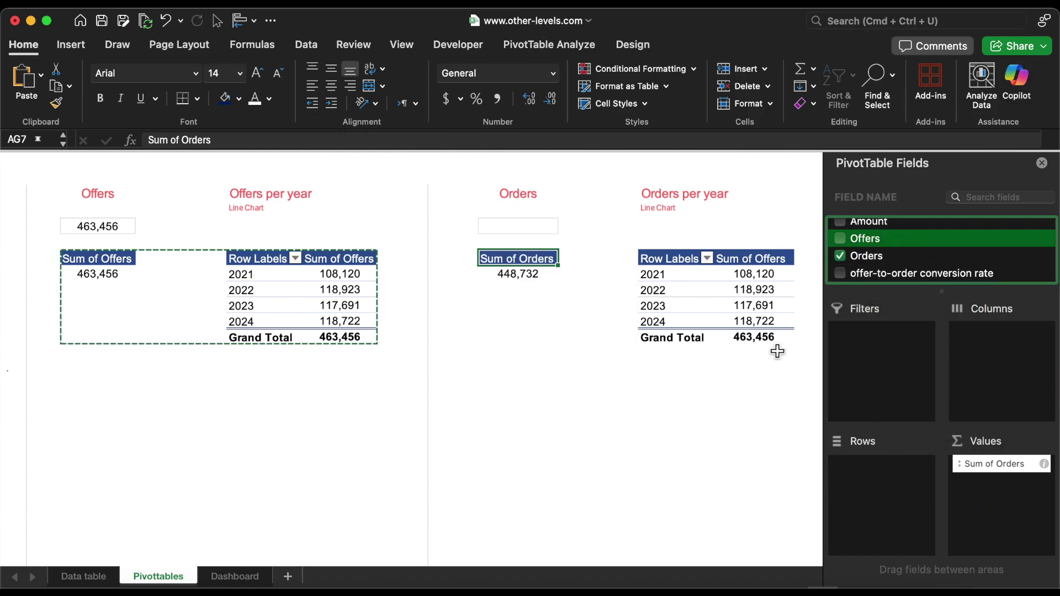
pyautogui.click(742, 260)
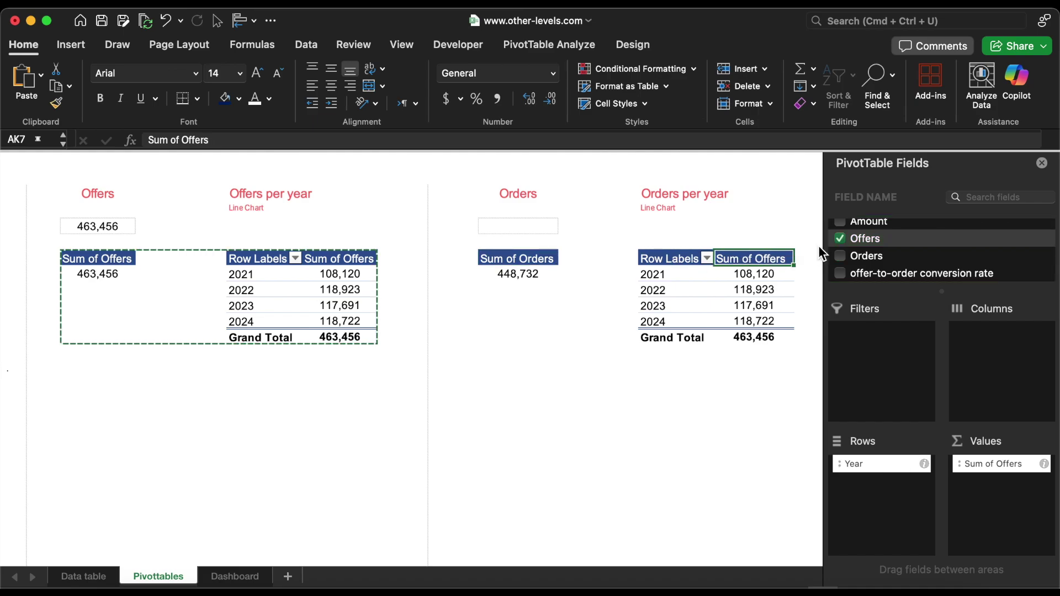
pyautogui.click(840, 239)
pyautogui.moveTo(863, 257); pyautogui.dragTo(997, 481)
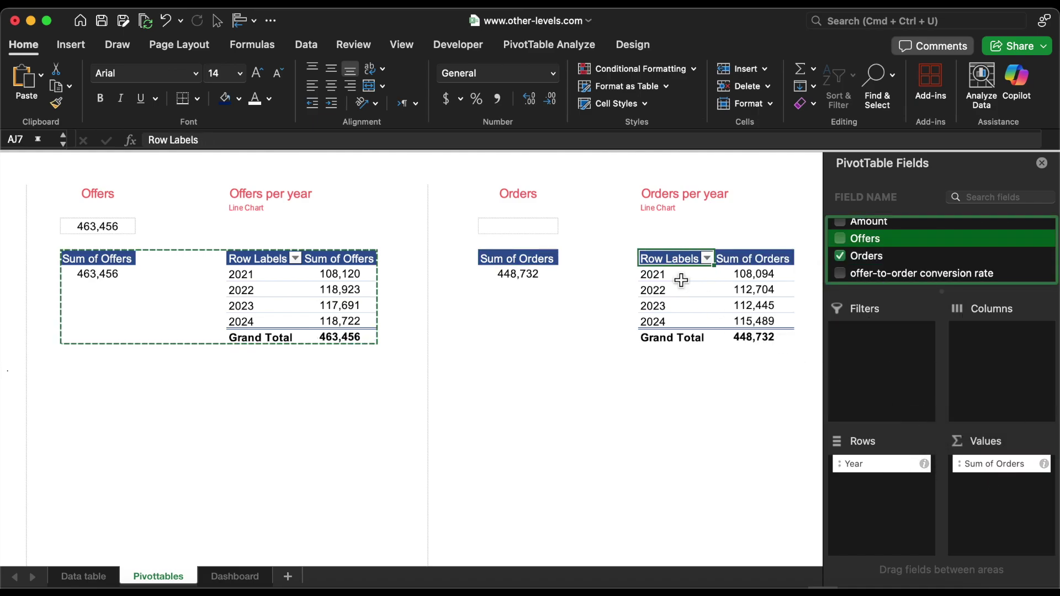
# Reference the Sum of Orders total in cell AG5 below the Orders heading
pyautogui.click(534, 234)
pyautogui.write('=')
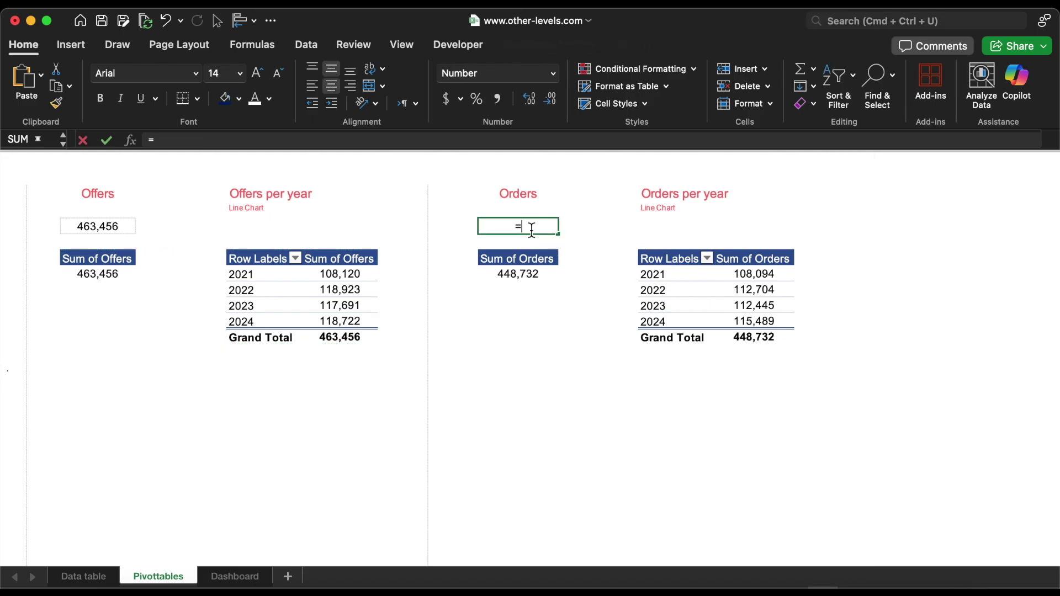
pyautogui.click(524, 275)
pyautogui.press('Return')
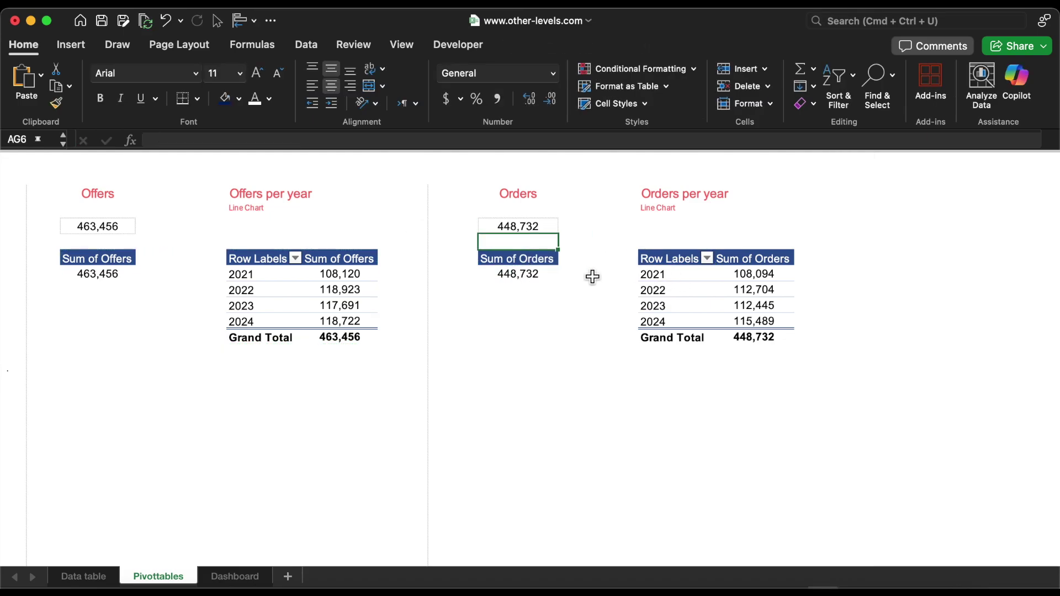
# Insert a line chart from the Orders per year pivot table and move it to the Dashboard sheet beside the offers chart
pyautogui.click(649, 258)
pyautogui.click(70, 45)
pyautogui.click(463, 88)
pyautogui.click(486, 155)
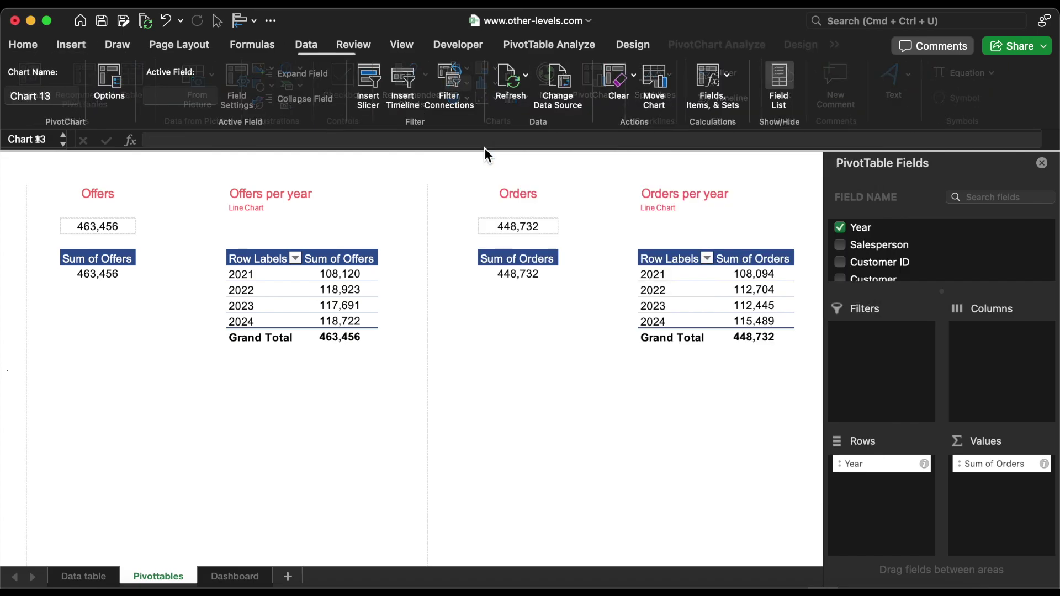
pyautogui.press('super+x')
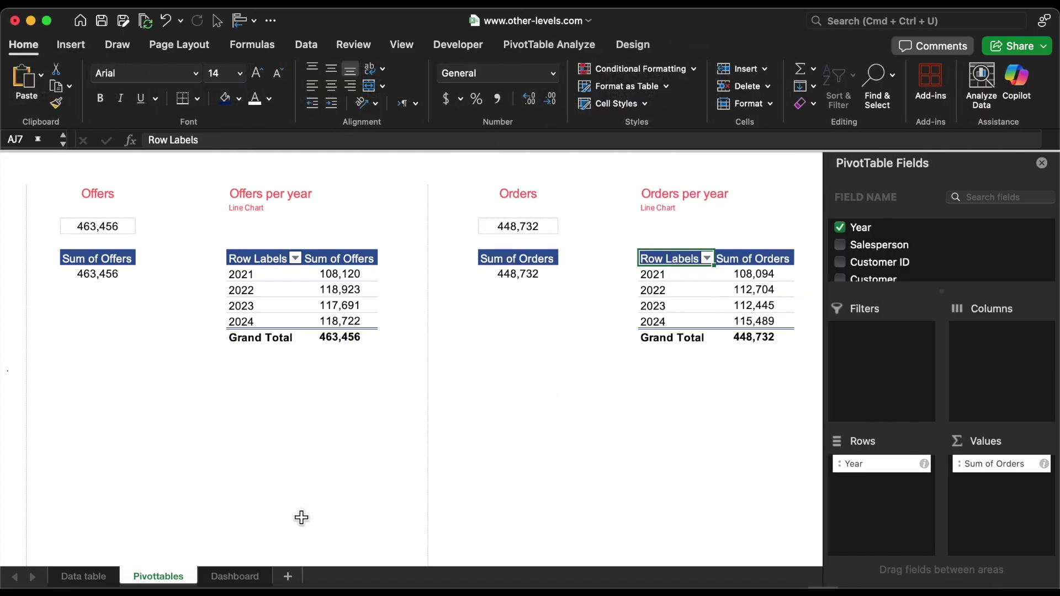
pyautogui.click(234, 577)
pyautogui.press('super+v')
pyautogui.moveTo(591, 253); pyautogui.dragTo(595, 243)
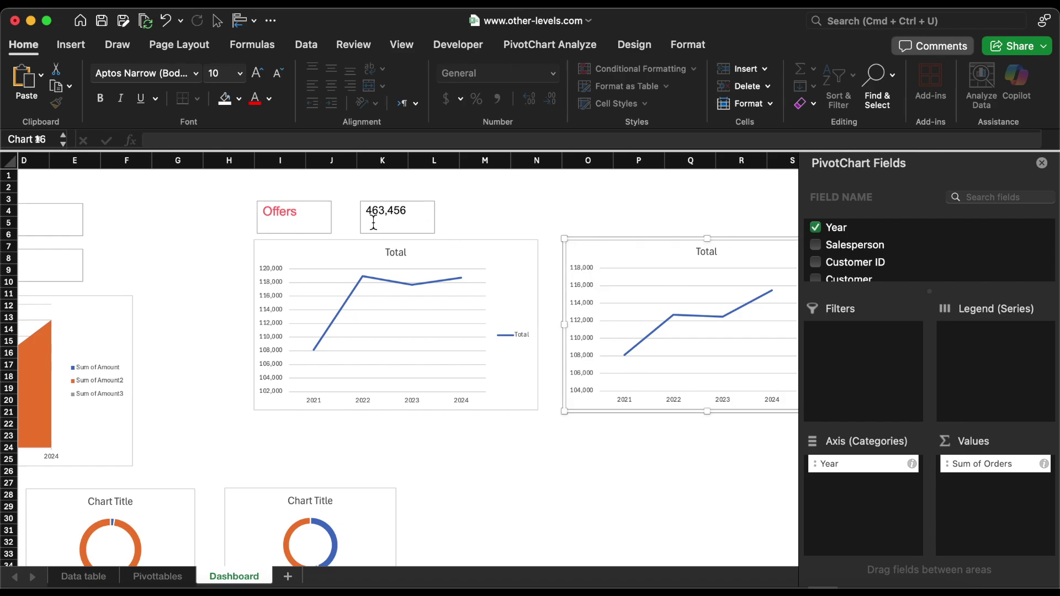
# Copy the Offers title and value text boxes together and place the copies above the orders line chart
pyautogui.click(307, 216)
pyautogui.keyDown('shift'); pyautogui.click(386, 208); pyautogui.keyUp('shift')
pyautogui.moveTo(387, 209); pyautogui.dragTo(693, 205)
# Link the copied title text box above the orders chart to the Orders heading cell on the Pivottables sheet
pyautogui.click(602, 216)
pyautogui.click(454, 140)
pyautogui.press('super+a')
pyautogui.write('=')
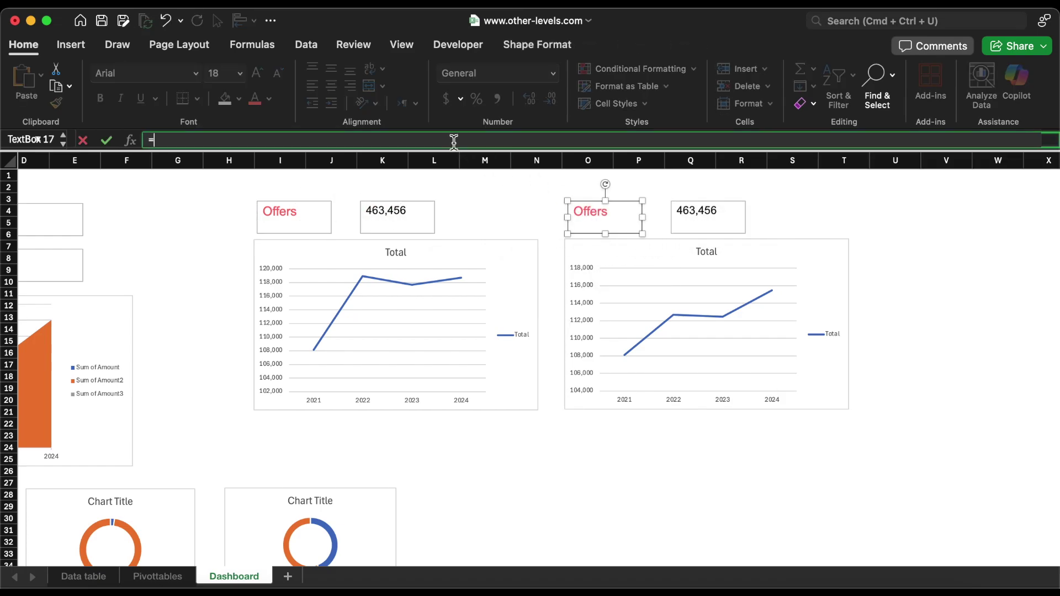
pyautogui.click(179, 576)
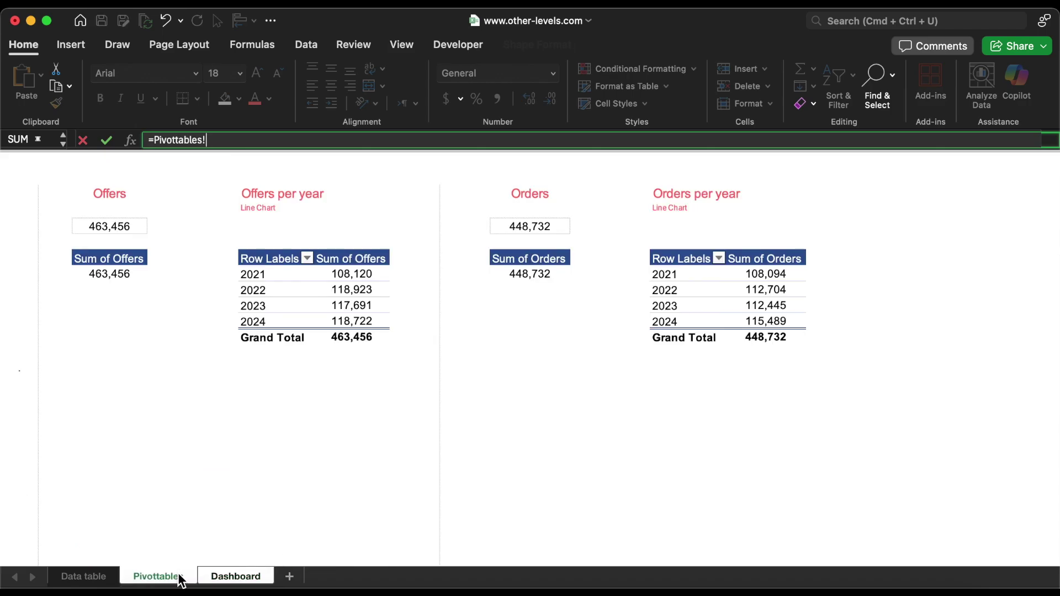
pyautogui.click(531, 195)
pyautogui.press('Return')
# Link the copied value text box above the orders chart to the orders total with =Pivottables!AG5
pyautogui.click(684, 208)
pyautogui.click(594, 140)
pyautogui.press('super+a')
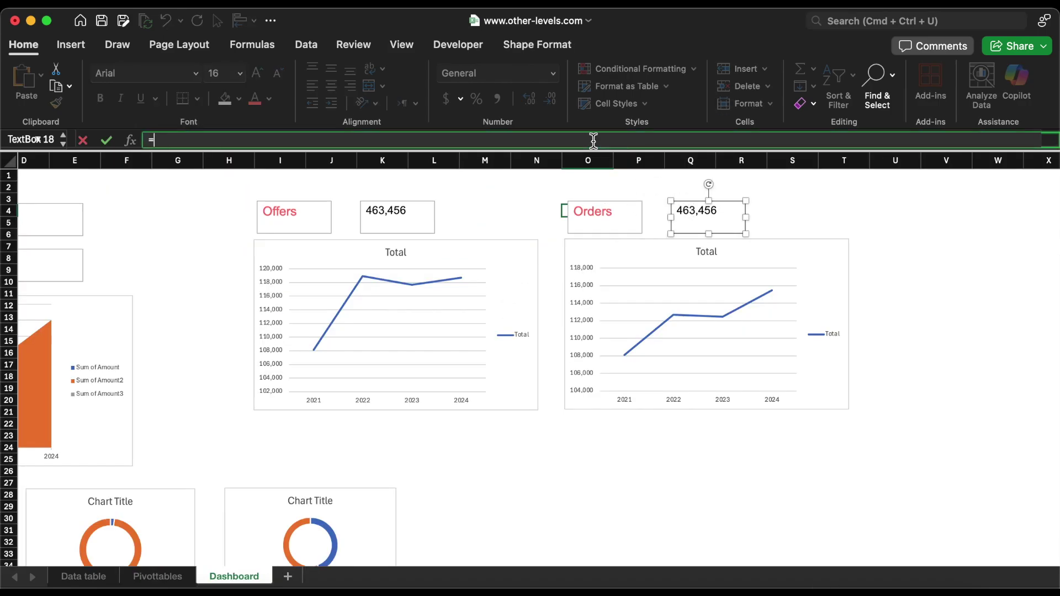
pyautogui.write('=')
pyautogui.click(173, 575)
pyautogui.click(551, 226)
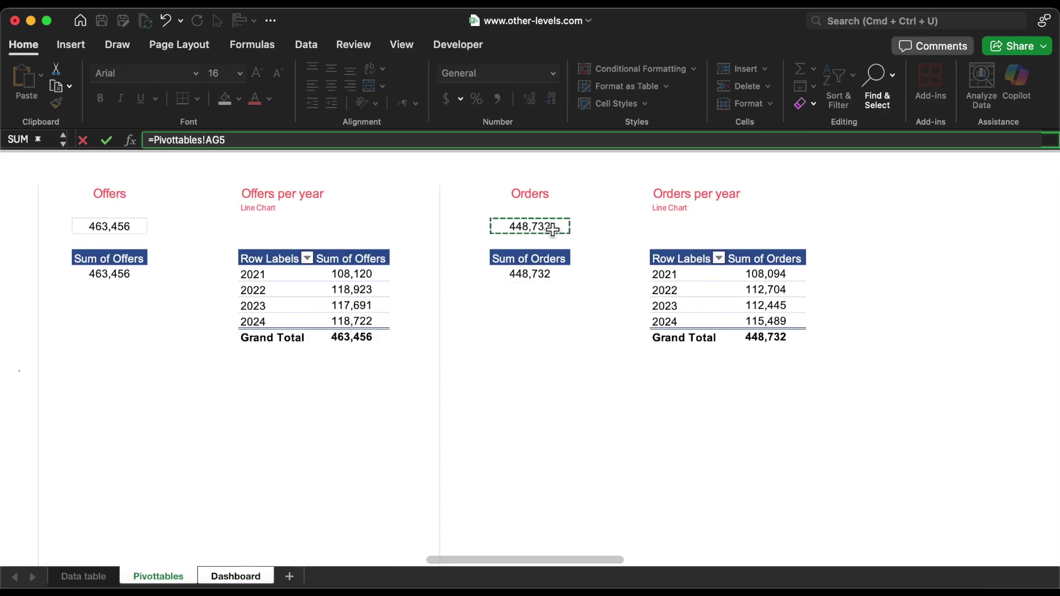
pyautogui.press('Return')
# Add Product to the rows and Amount to the values of the Sales by products pivot table at AN7
pyautogui.hscroll(8, 578, 459)
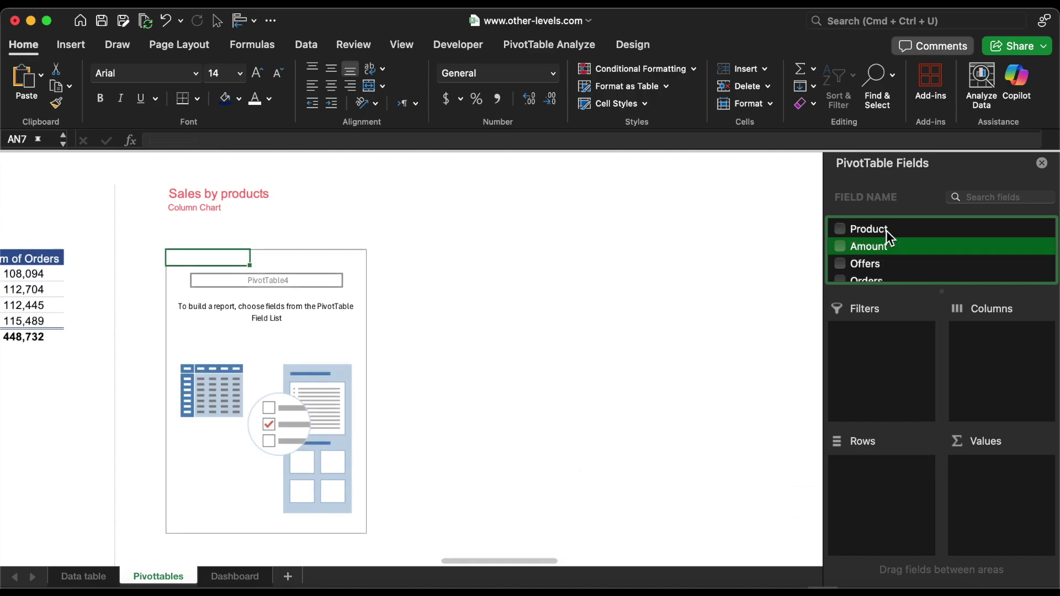
pyautogui.moveTo(886, 230); pyautogui.dragTo(892, 466)
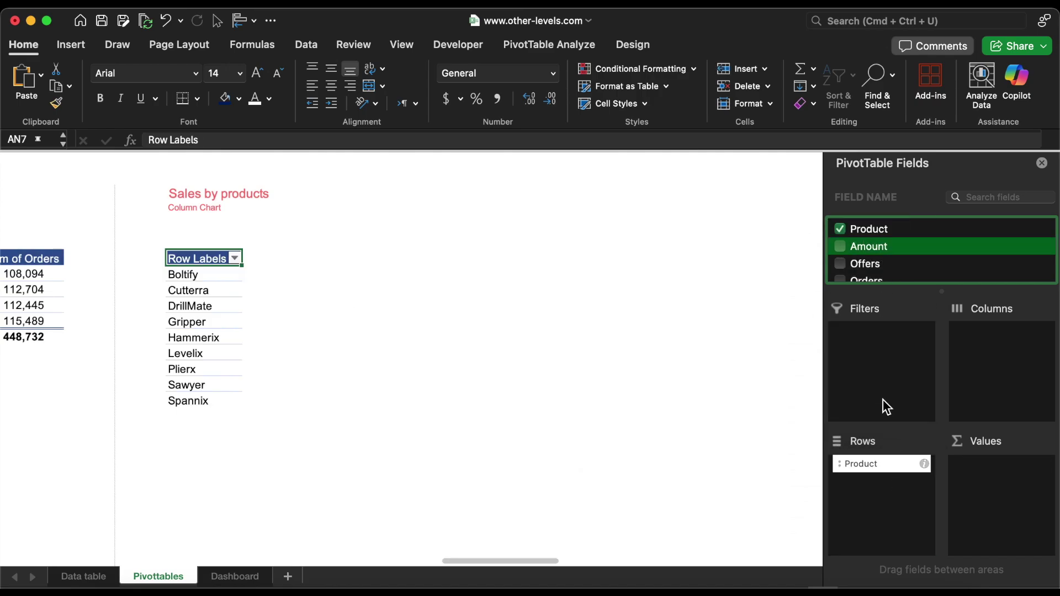
pyautogui.moveTo(879, 247); pyautogui.dragTo(1012, 489)
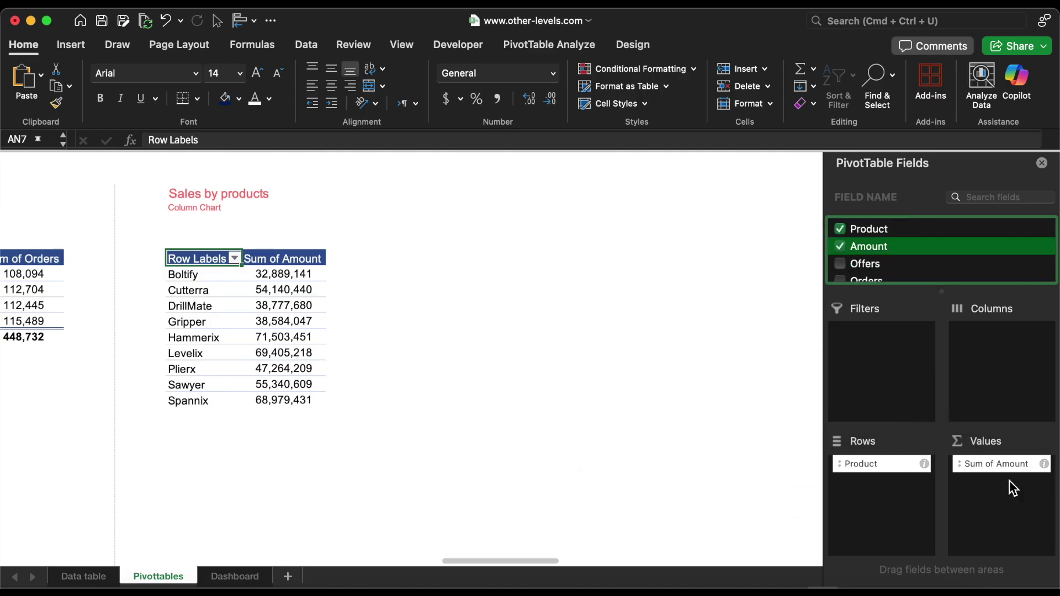
# Insert a clustered column chart from the Sales by products pivot table and move it to the Dashboard sheet next to the doughnut charts
pyautogui.click(72, 46)
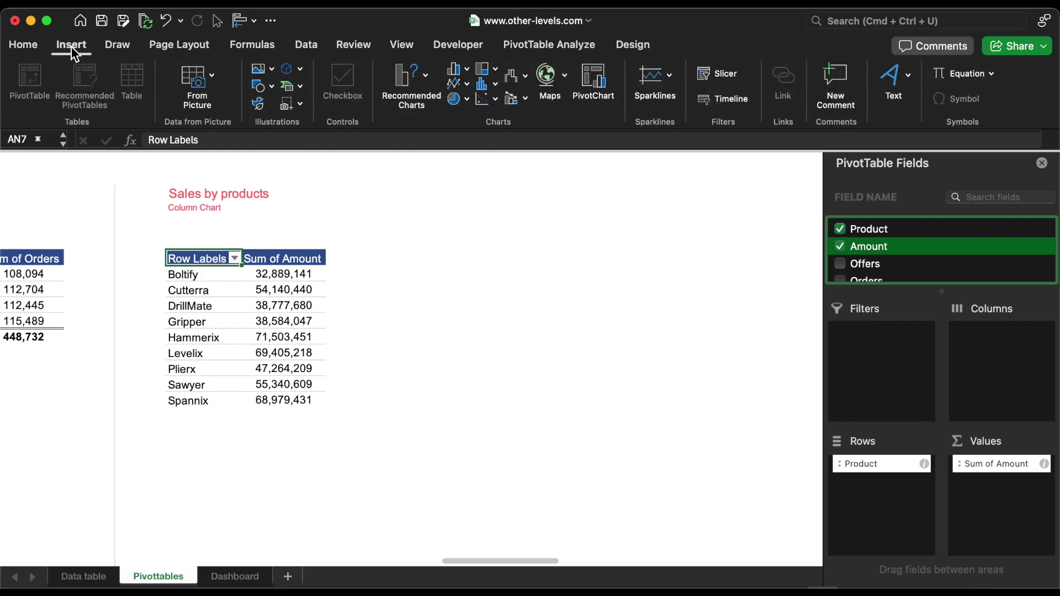
pyautogui.click(463, 77)
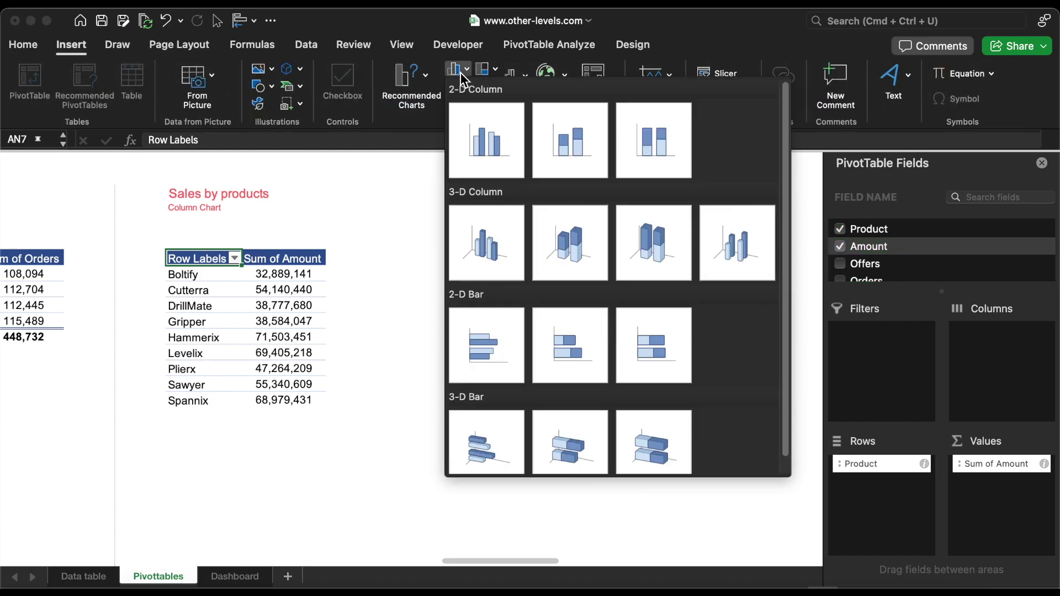
pyautogui.click(482, 142)
pyautogui.press('Delete')
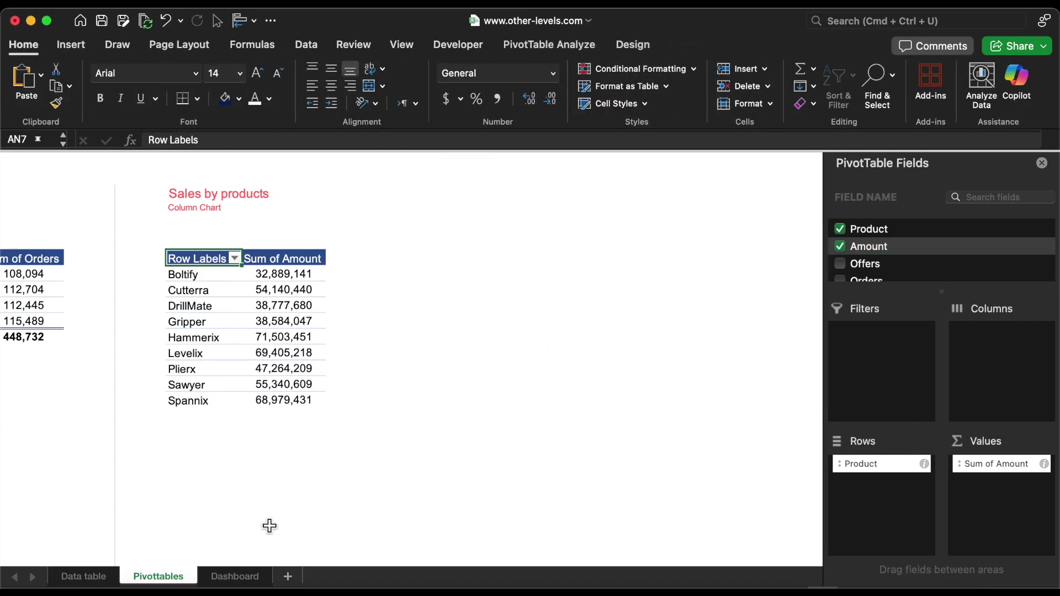
pyautogui.click(249, 577)
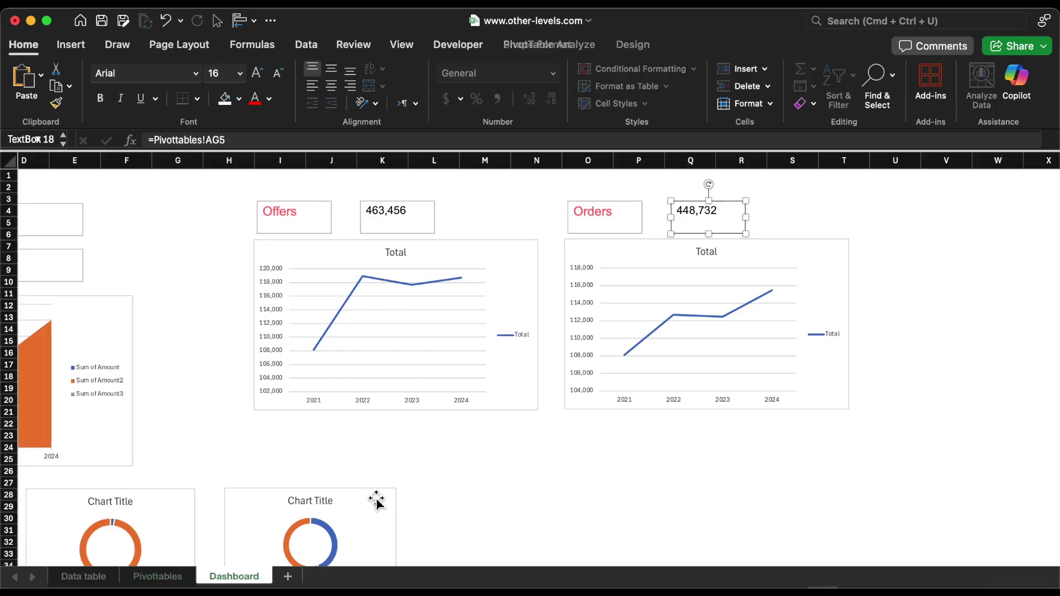
pyautogui.click(452, 493)
pyautogui.press('super+v')
# Build the Total orders by products pivot table with Product in the rows and Count of Product in the values
pyautogui.hotkey('ctrl', 'pageup')
pyautogui.click(436, 408)
pyautogui.moveTo(863, 246); pyautogui.dragTo(994, 492)
# Sum the Count of Product column in the Total Orders cell AS5 with the SUM function
pyautogui.click(433, 231)
pyautogui.write('=sum')
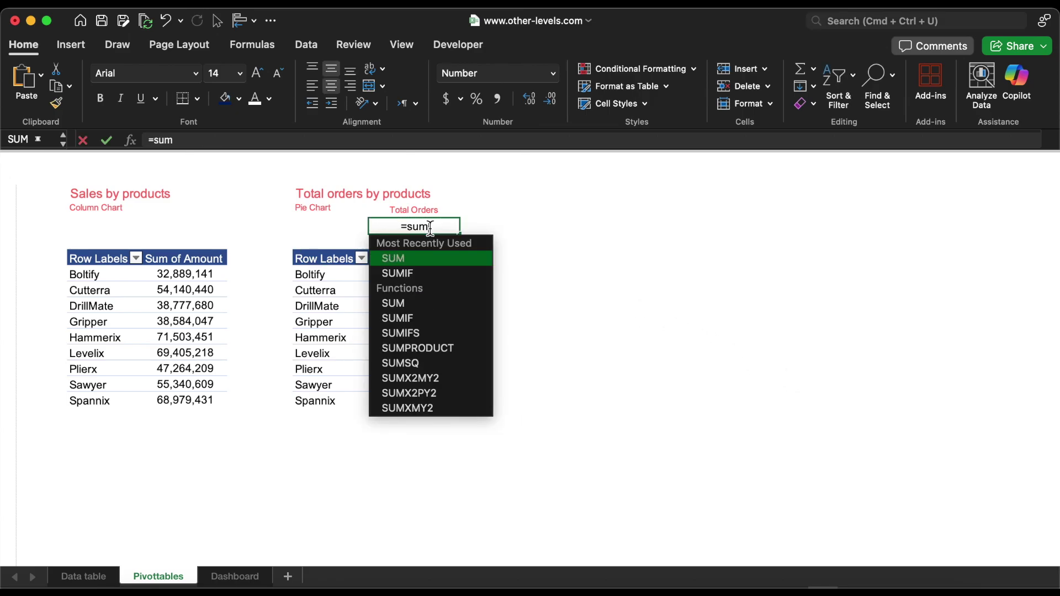
pyautogui.doubleClick(431, 255)
pyautogui.click(429, 244)
pyautogui.press('super+shift+Down')
pyautogui.press('Return')
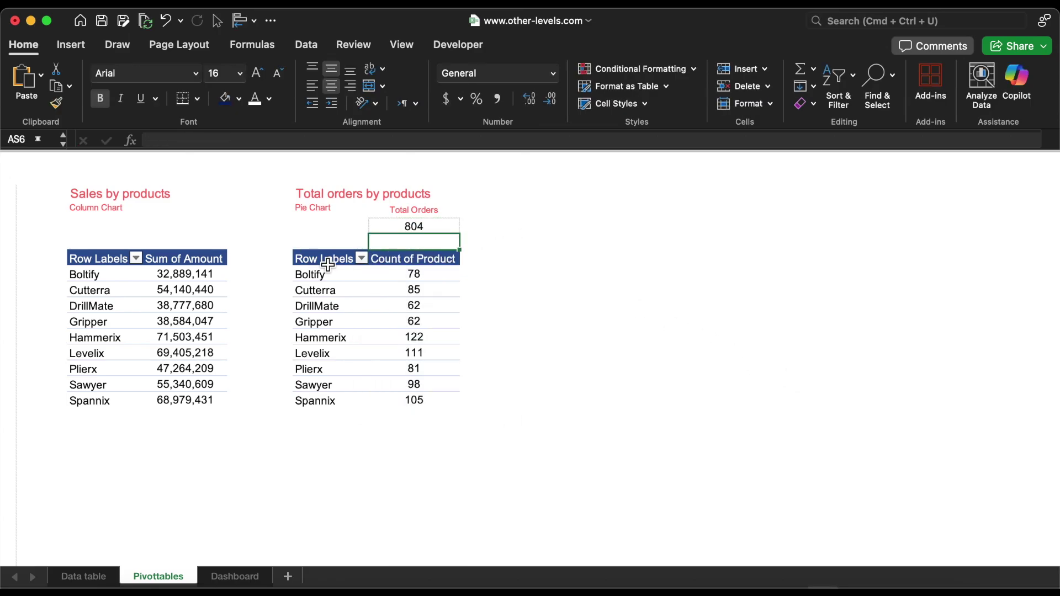
# Insert a pie chart from the Total orders by products pivot table and move it to the Dashboard sheet
pyautogui.click(70, 44)
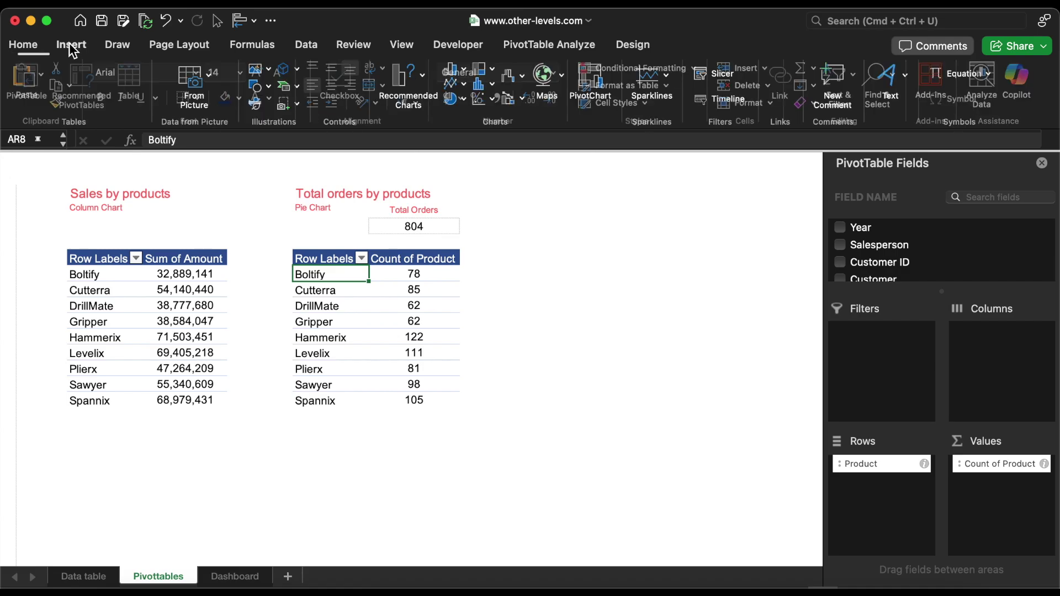
pyautogui.click(458, 98)
pyautogui.click(470, 165)
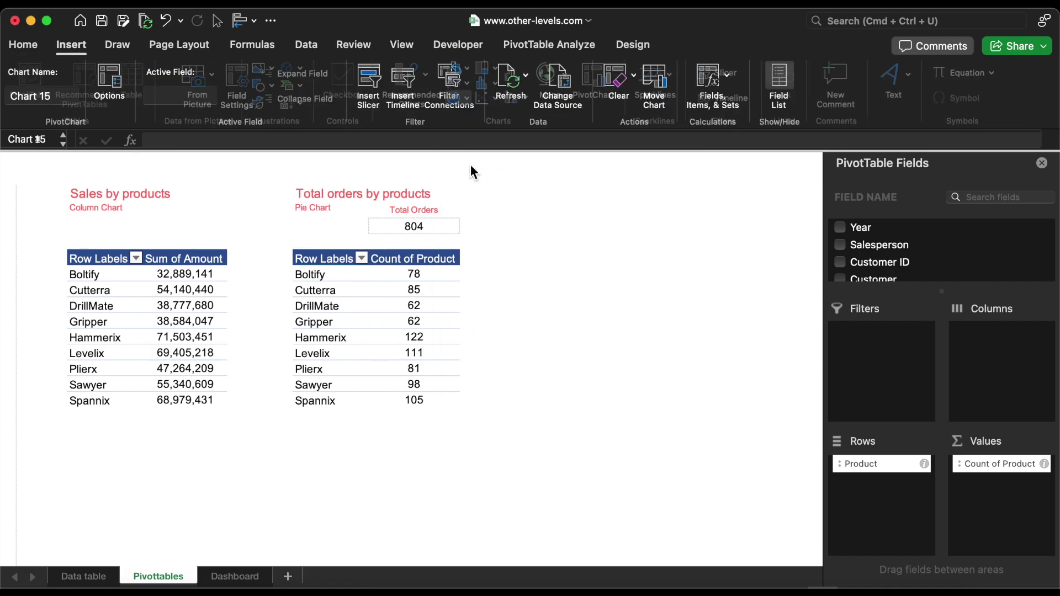
pyautogui.press('super+x')
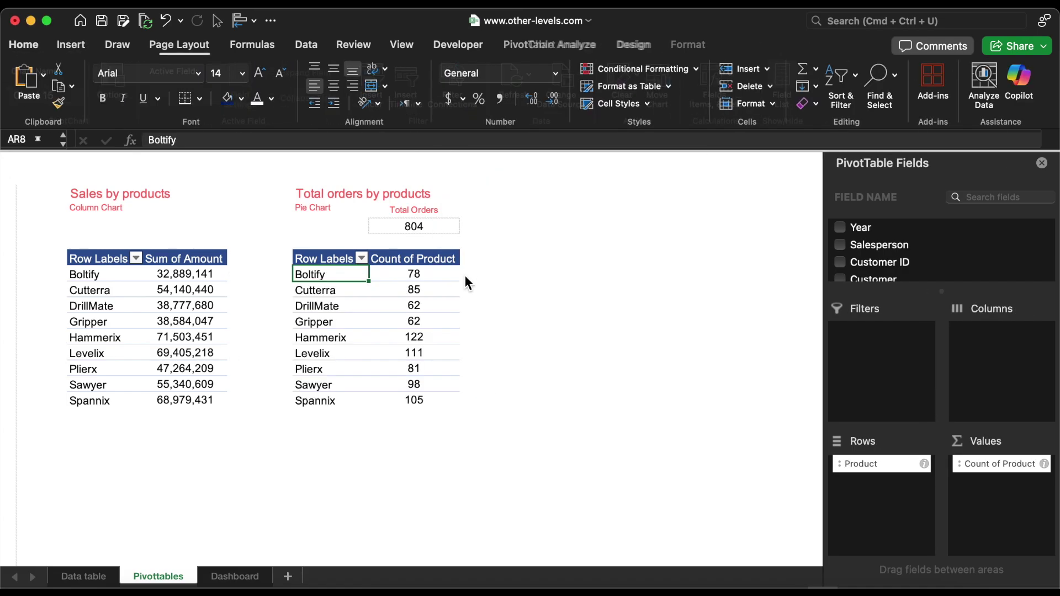
pyautogui.click(218, 577)
pyautogui.press('super+v')
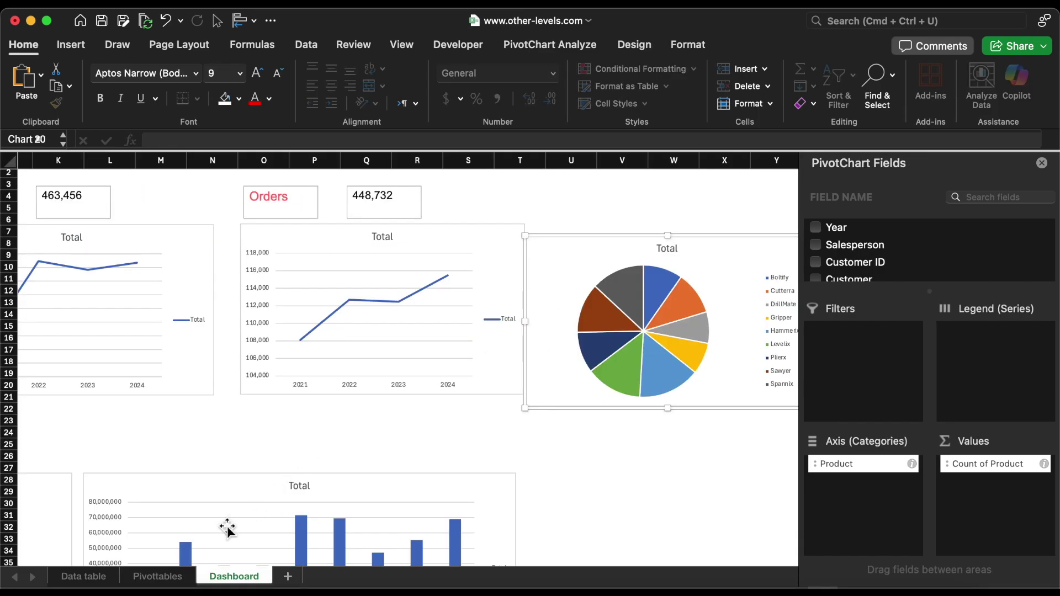
# Build the Total Customers pivot table with Customer in the rows and Sum of Amount and Count of Customer in the values
pyautogui.click(158, 576)
pyautogui.hscroll(10, 450, 405)
pyautogui.scroll(-2, 873, 250)
pyautogui.moveTo(872, 250); pyautogui.dragTo(986, 475)
pyautogui.scroll(-2, 874, 259)
pyautogui.moveTo(867, 253); pyautogui.dragTo(988, 461)
pyautogui.click(534, 275)
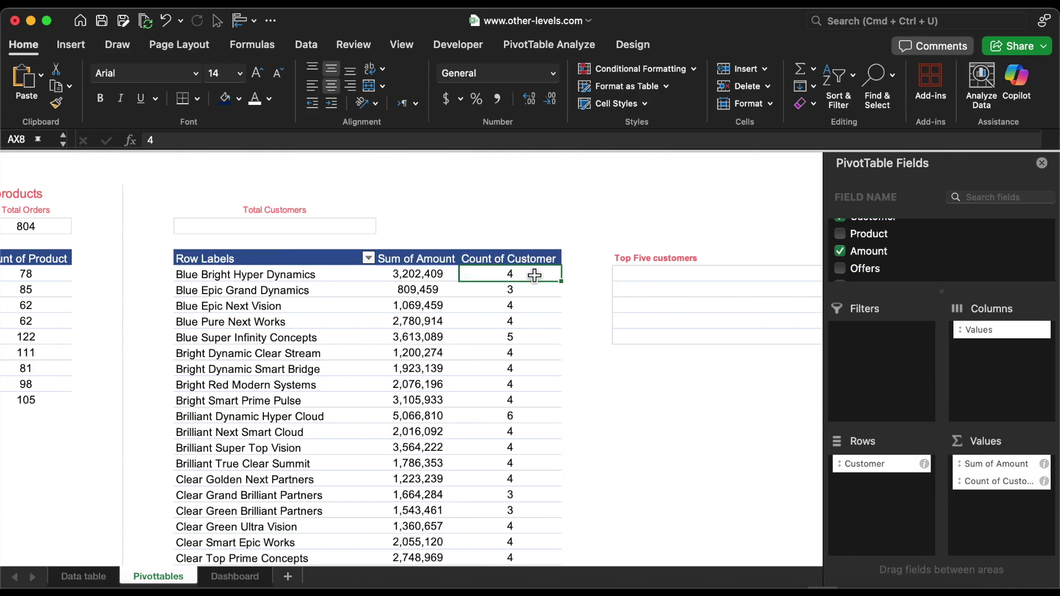
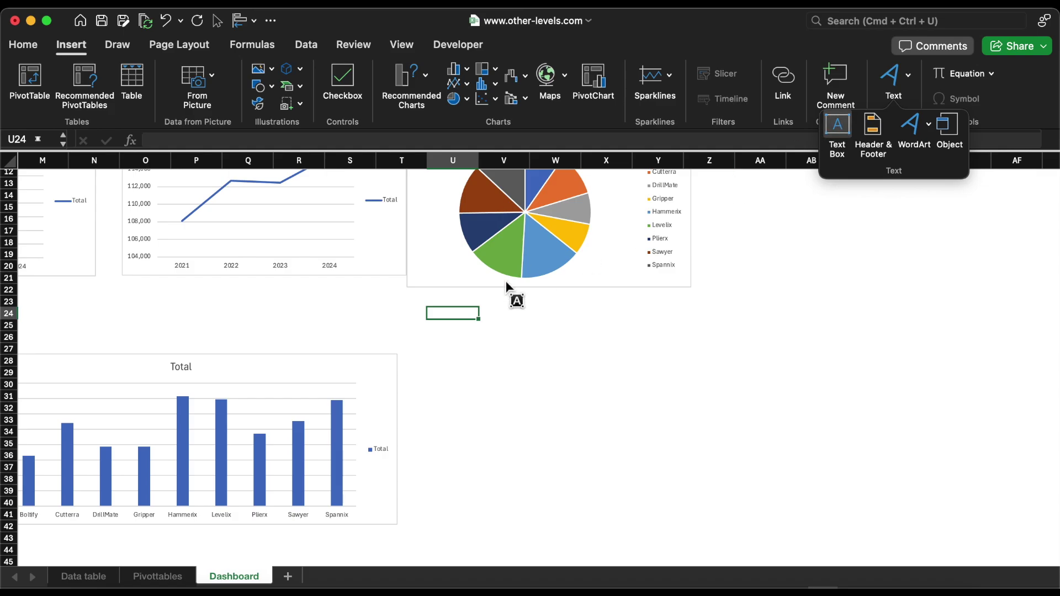
# Draw a wide text box below the pie chart and link it to the first top five customer with =Pivottables!AZ8
pyautogui.moveTo(441, 316); pyautogui.dragTo(677, 351)
pyautogui.write('=')
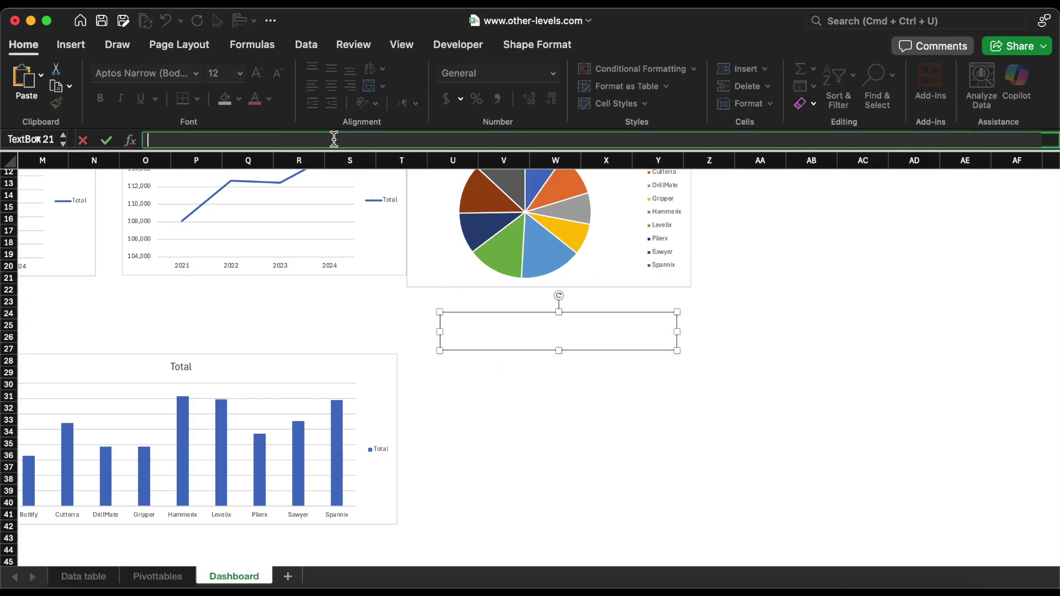
pyautogui.click(160, 576)
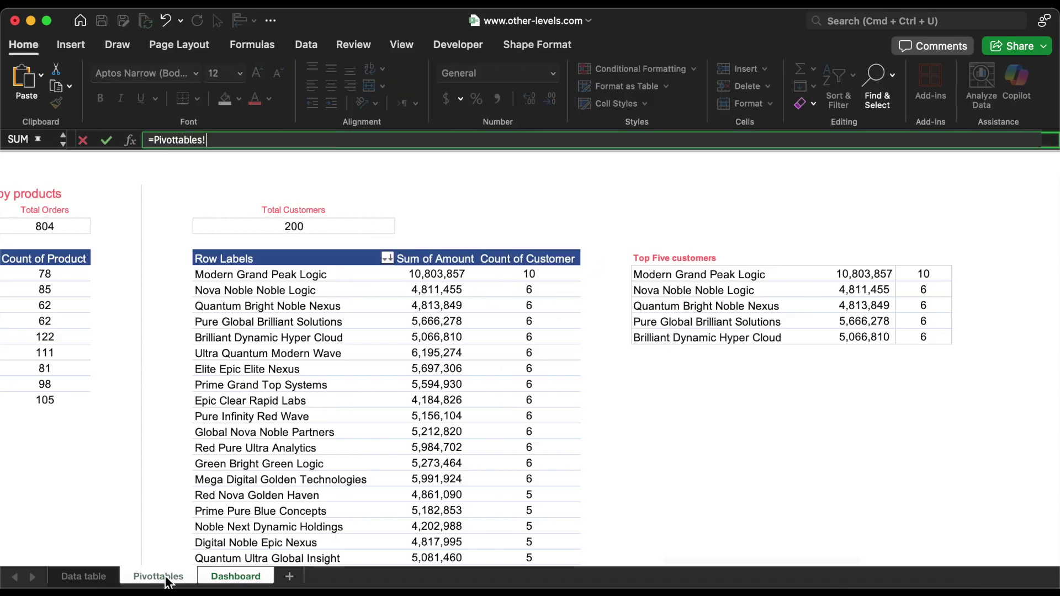
pyautogui.click(696, 273)
pyautogui.press('Return')
# Duplicate the linked customer text box into a stack of five boxes and select the second one
pyautogui.moveTo(543, 325); pyautogui.dragTo(544, 465)
pyautogui.click(550, 380)
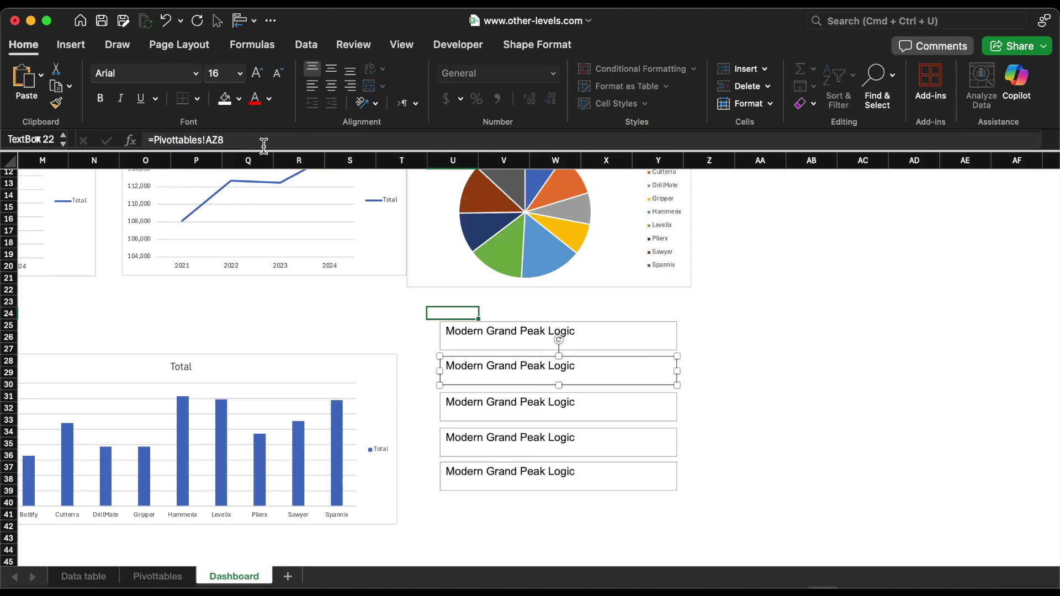
# Link the second customer text box to =Pivottables!AZ9 and the third to =Pivottables!AZ10
pyautogui.click(261, 140)
pyautogui.write('9')
pyautogui.press('Return')
pyautogui.click(473, 395)
pyautogui.click(346, 140)
pyautogui.press('BackSpace')
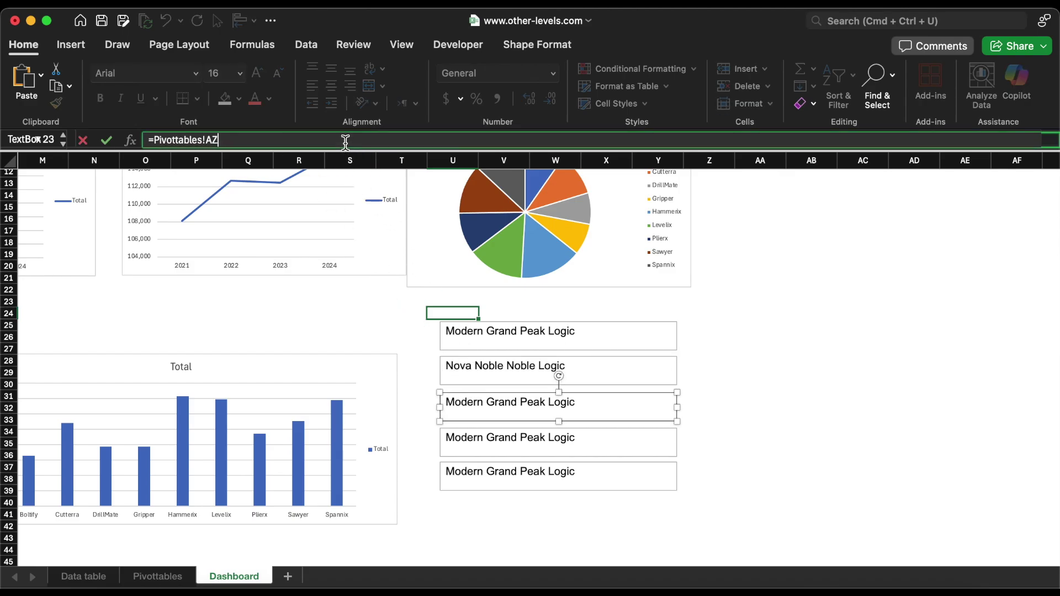
pyautogui.press('Return')
# Link the fourth customer text box to =Pivottables!AZ11 and the fifth to =Pivottables!AZ12
pyautogui.click(526, 429)
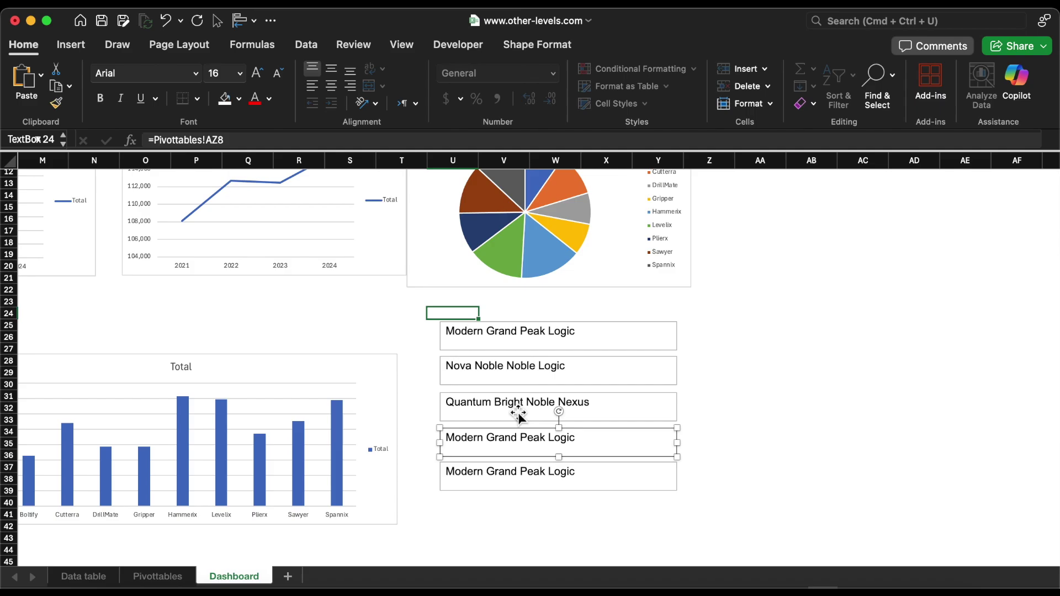
pyautogui.click(330, 140)
pyautogui.press('BackSpace')
pyautogui.write('11')
pyautogui.press('Return')
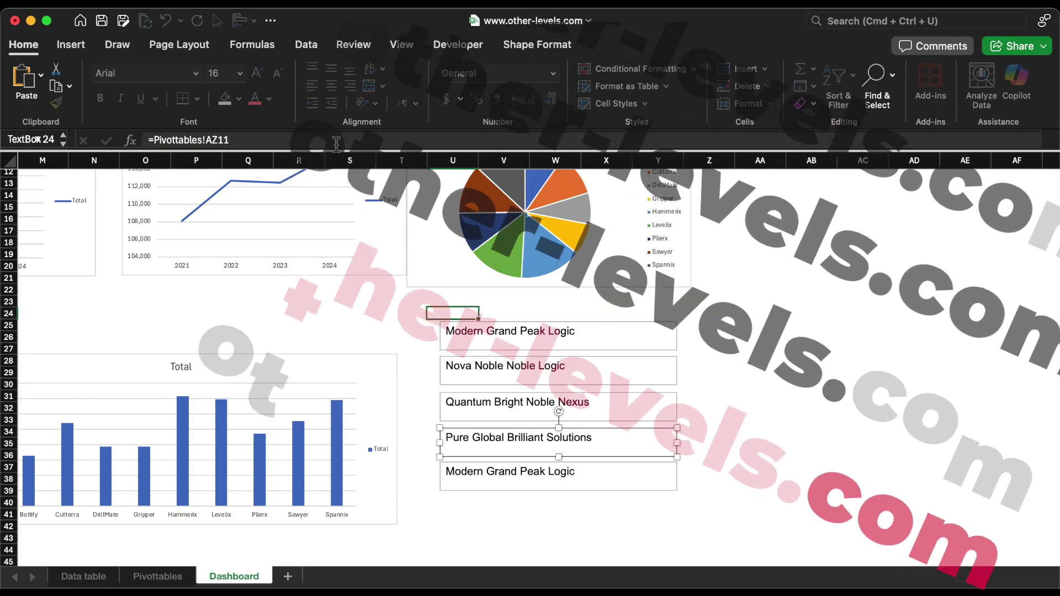
pyautogui.click(488, 481)
pyautogui.click(305, 140)
pyautogui.press('BackSpace')
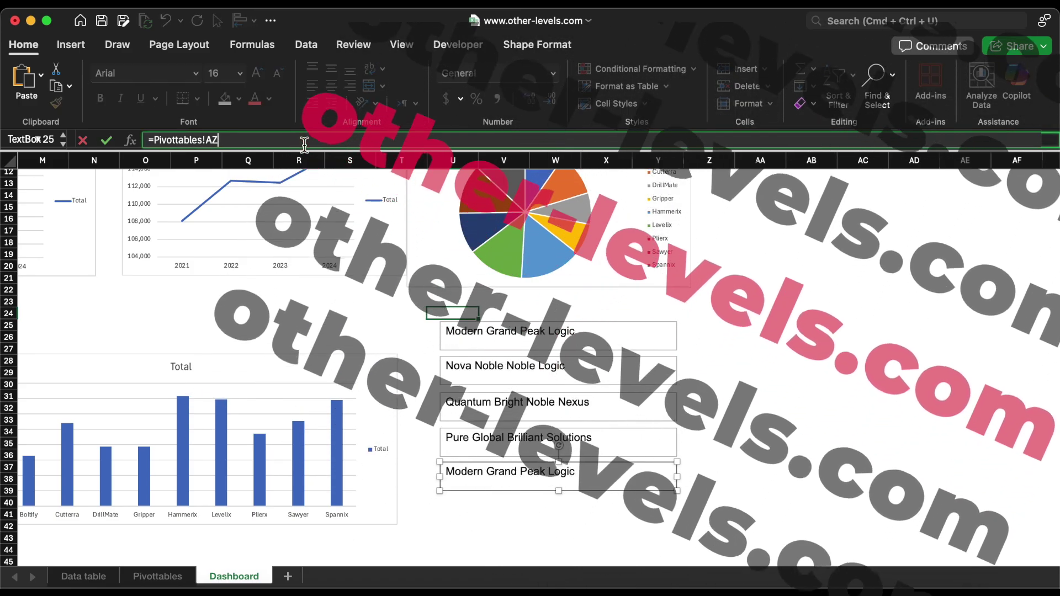
pyautogui.write('12')
pyautogui.press('Return')
# Duplicate the five customer text boxes as a second column beside them and narrow the copies to less than half the original width
pyautogui.click(514, 342)
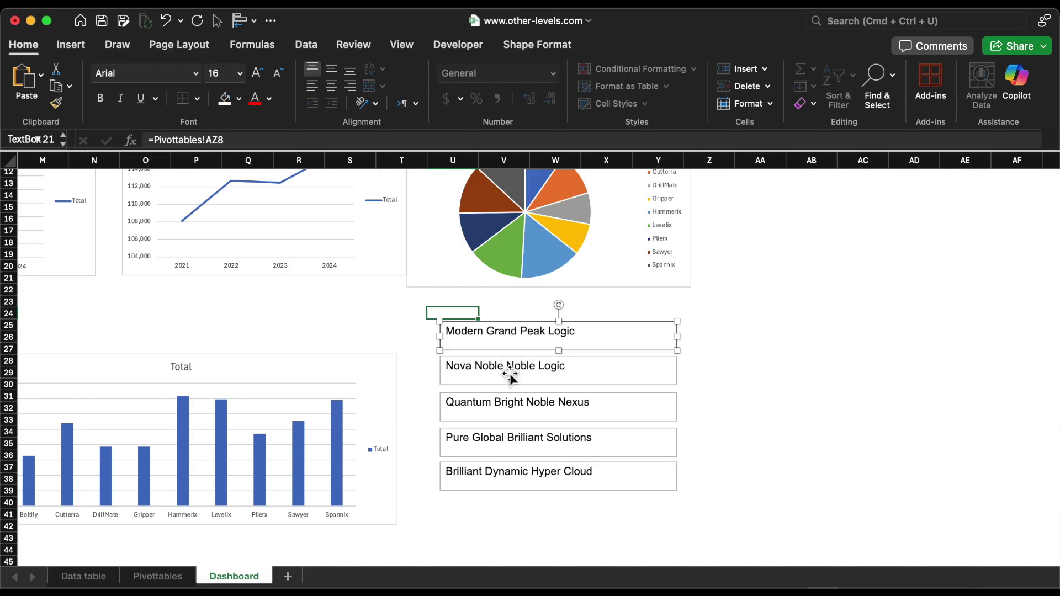
pyautogui.keyDown('shift'); pyautogui.click(511, 371); pyautogui.keyUp('shift')
pyautogui.keyDown('shift'); pyautogui.click(508, 414); pyautogui.keyUp('shift')
pyautogui.keyDown('shift'); pyautogui.click(508, 449); pyautogui.keyUp('shift')
pyautogui.keyDown('shift'); pyautogui.click(508, 476); pyautogui.keyUp('shift')
pyautogui.moveTo(476, 440); pyautogui.dragTo(723, 436)
pyautogui.moveTo(933, 339); pyautogui.dragTo(802, 338)
# Link the first box of the narrow second column to the top customer's amount with =Pivottables!BA8
pyautogui.click(745, 301)
pyautogui.click(752, 329)
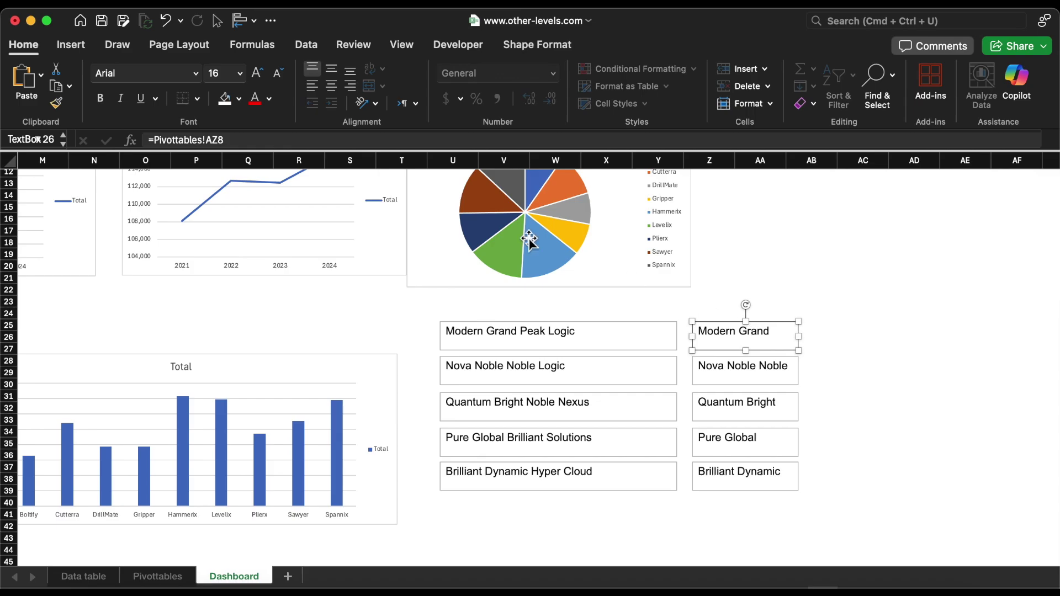
pyautogui.click(221, 140)
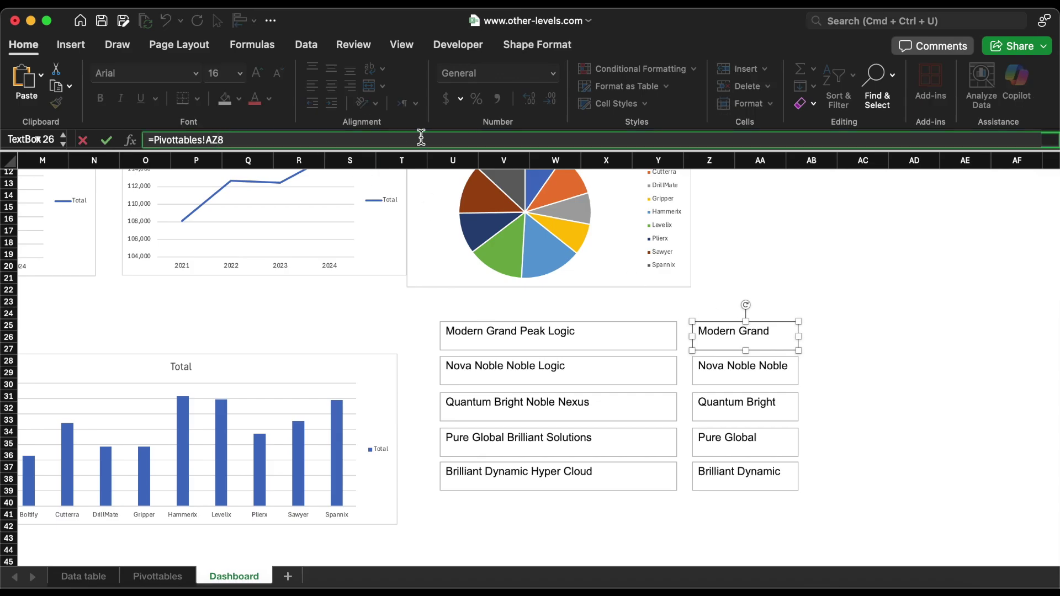
pyautogui.write('BA')
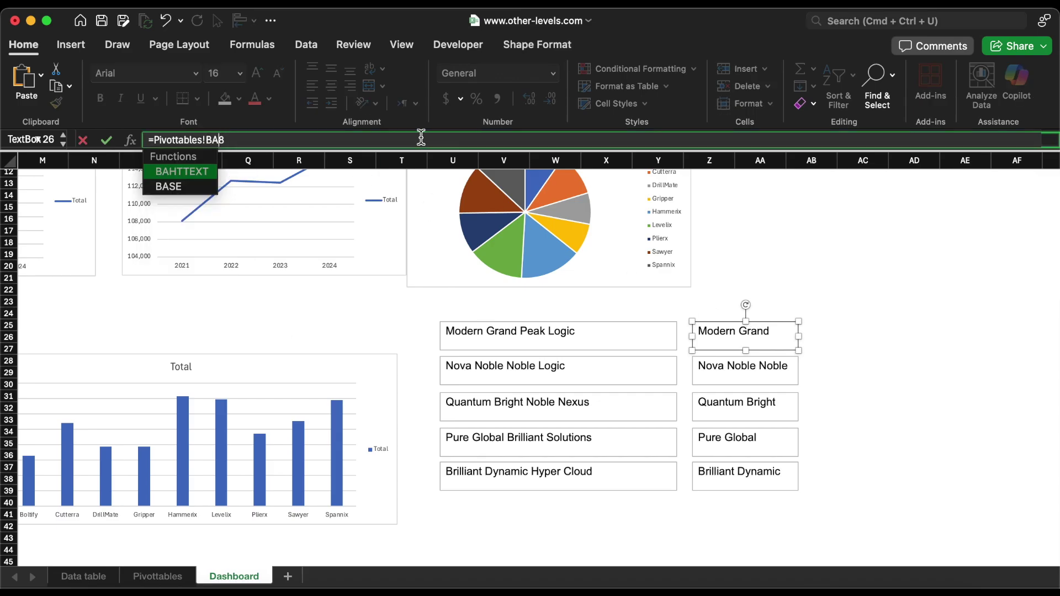
pyautogui.press('Left')
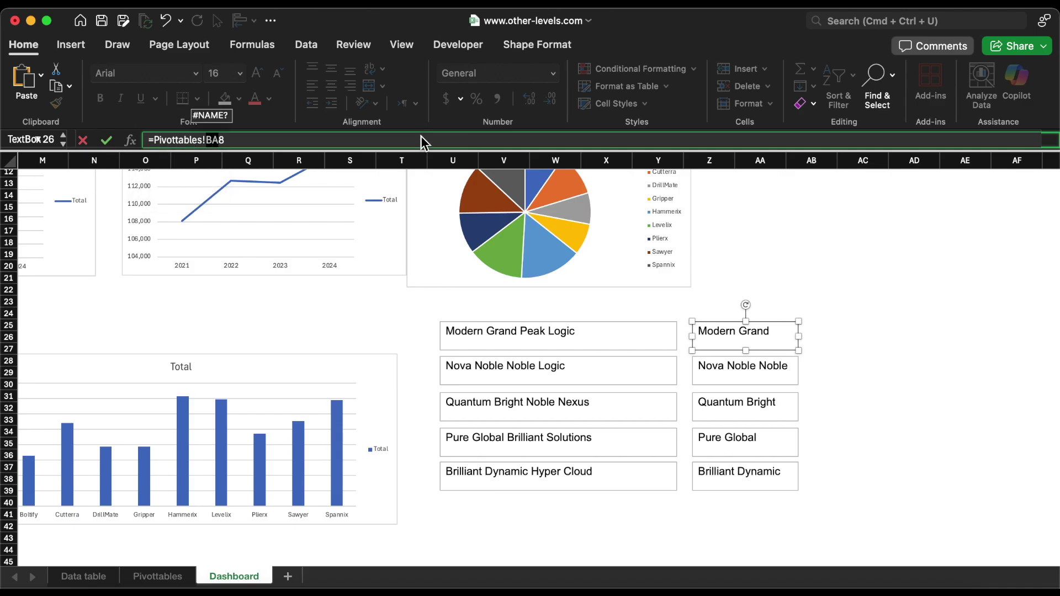
pyautogui.press('Return')
# Link the second box of the narrow column to its customer's amount with =Pivottables!BA9
pyautogui.click(794, 376)
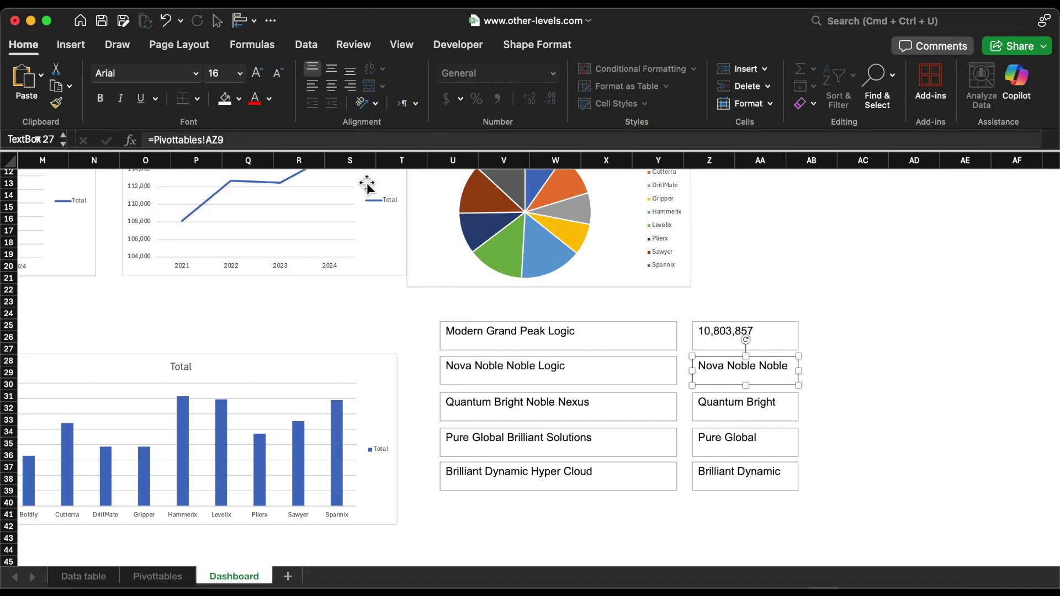
pyautogui.click(220, 139)
pyautogui.press('BackSpace')
pyautogui.press('BackSpace')
pyautogui.press('Left')
pyautogui.write('B')
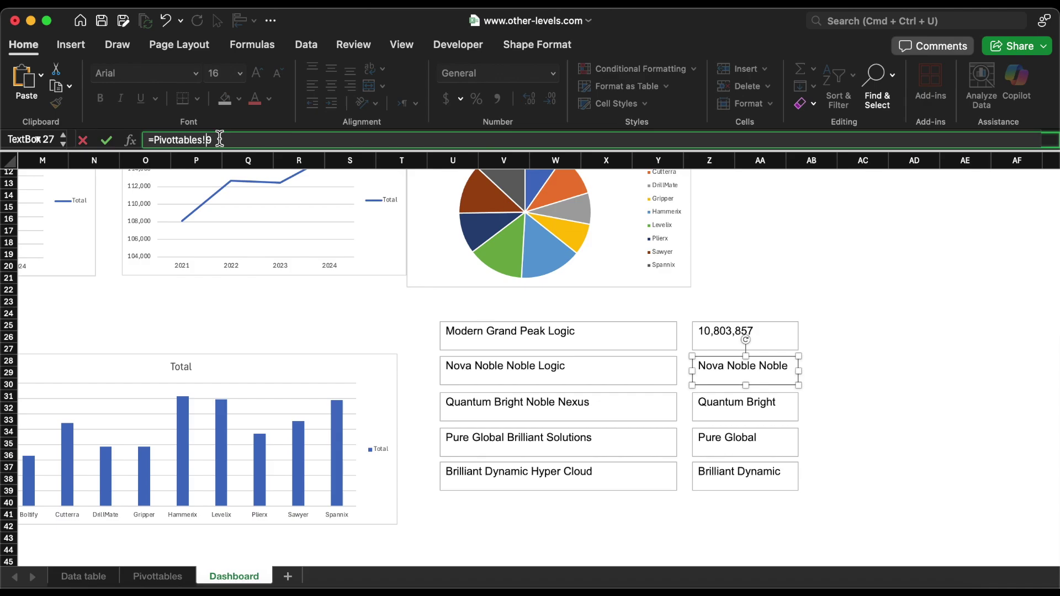
pyautogui.press('End')
pyautogui.write('9')
pyautogui.press('Return')
# Link the third and fourth boxes of the narrow column to =Pivottables!BA10 and =Pivottables!BA11
pyautogui.click(781, 408)
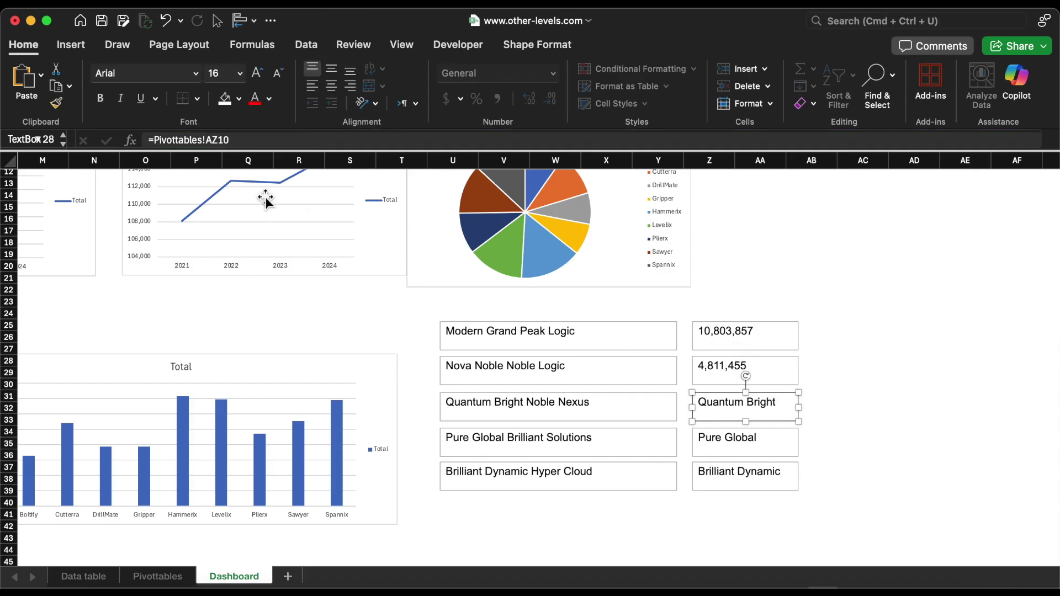
pyautogui.click(220, 139)
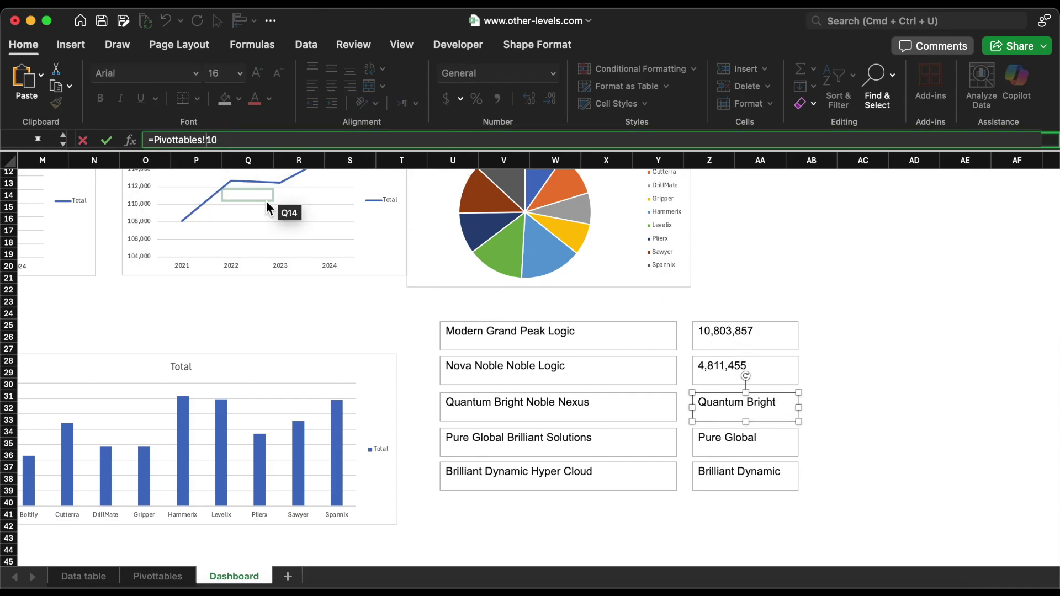
pyautogui.write('BA')
pyautogui.press('Return')
pyautogui.click(770, 440)
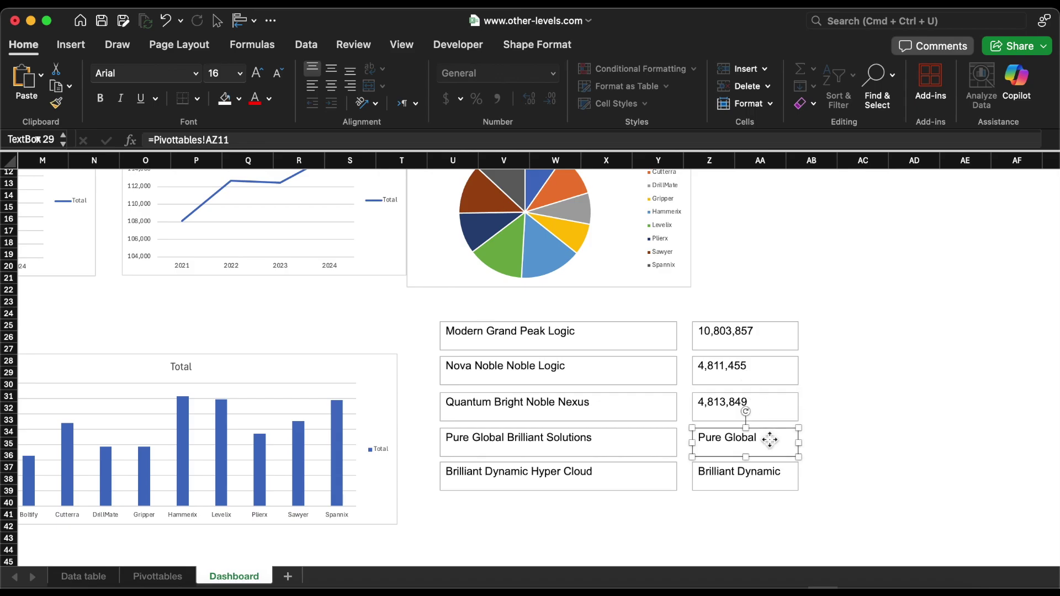
pyautogui.click(219, 139)
pyautogui.press('BackSpace')
pyautogui.press('BackSpace')
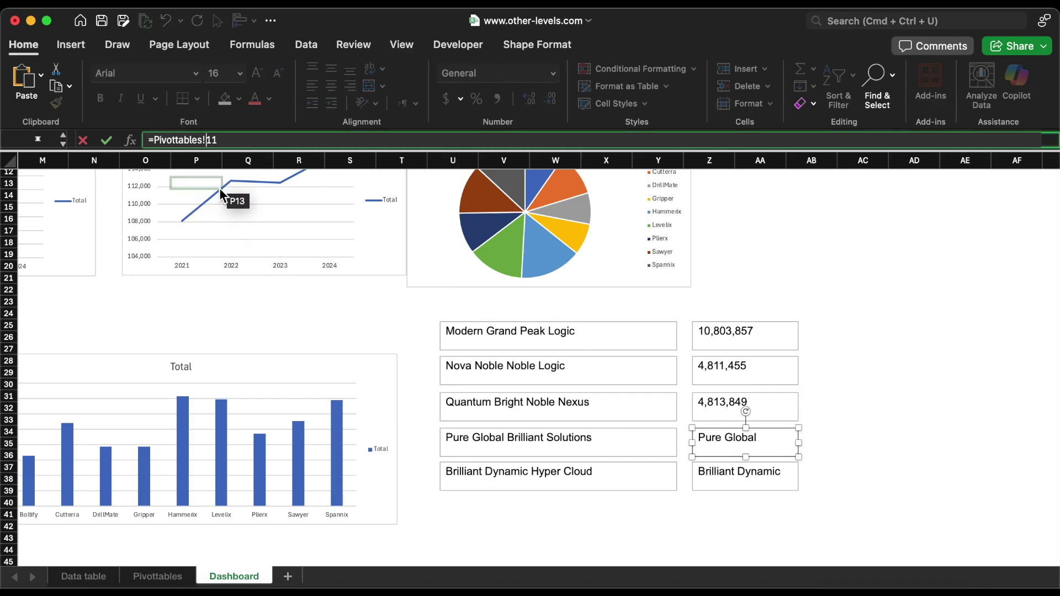
pyautogui.press('Return')
# Link the fifth box of the narrow column to its customer's amount with =Pivottables!BA12
pyautogui.click(723, 479)
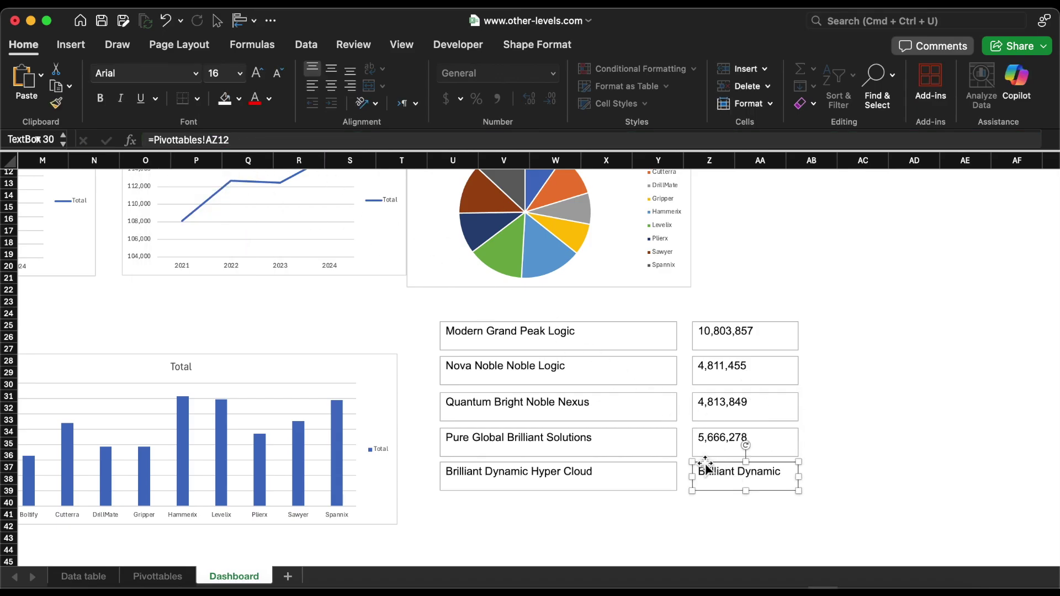
pyautogui.click(220, 139)
pyautogui.press('BackSpace')
pyautogui.press('BackSpace')
pyautogui.write('BA')
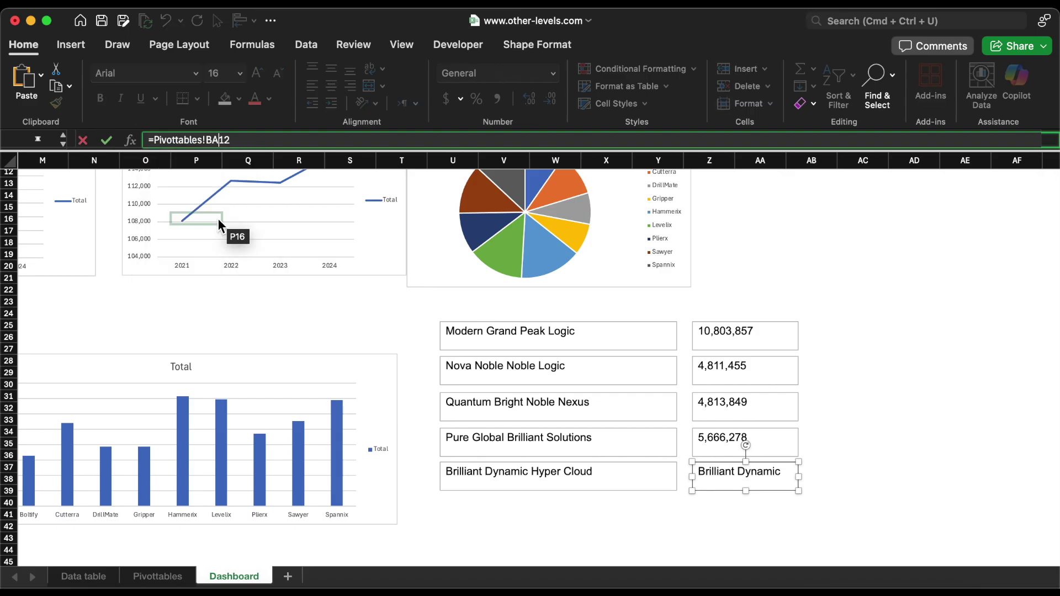
pyautogui.press('Return')
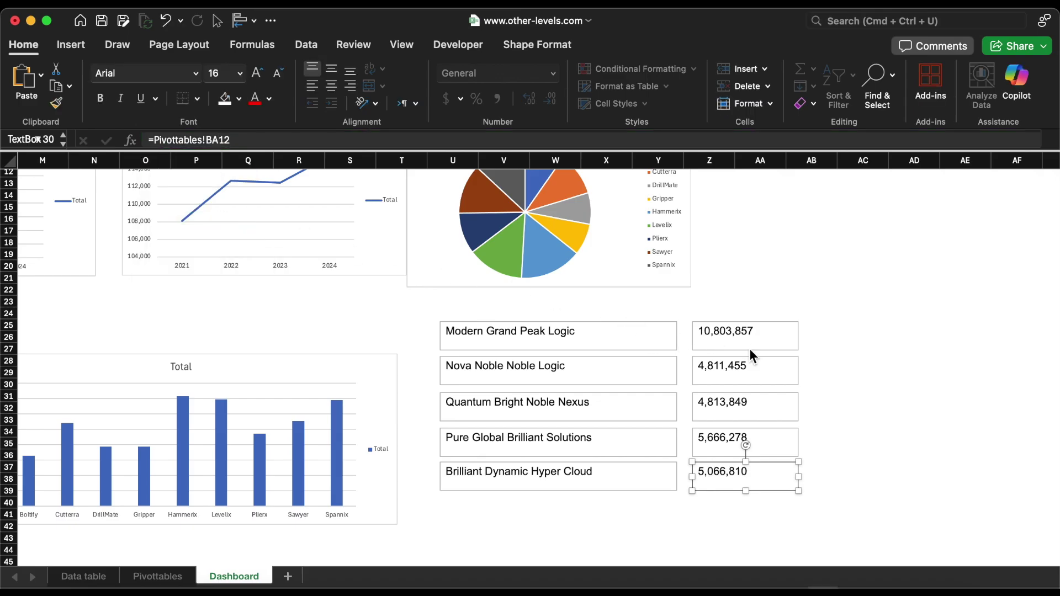
# Duplicate the five amount text boxes as a third column beside them
pyautogui.keyDown('shift'); pyautogui.click(785, 440); pyautogui.keyUp('shift')
pyautogui.keyDown('shift'); pyautogui.click(782, 407); pyautogui.keyUp('shift')
pyautogui.keyDown('shift'); pyautogui.click(769, 366); pyautogui.keyUp('shift')
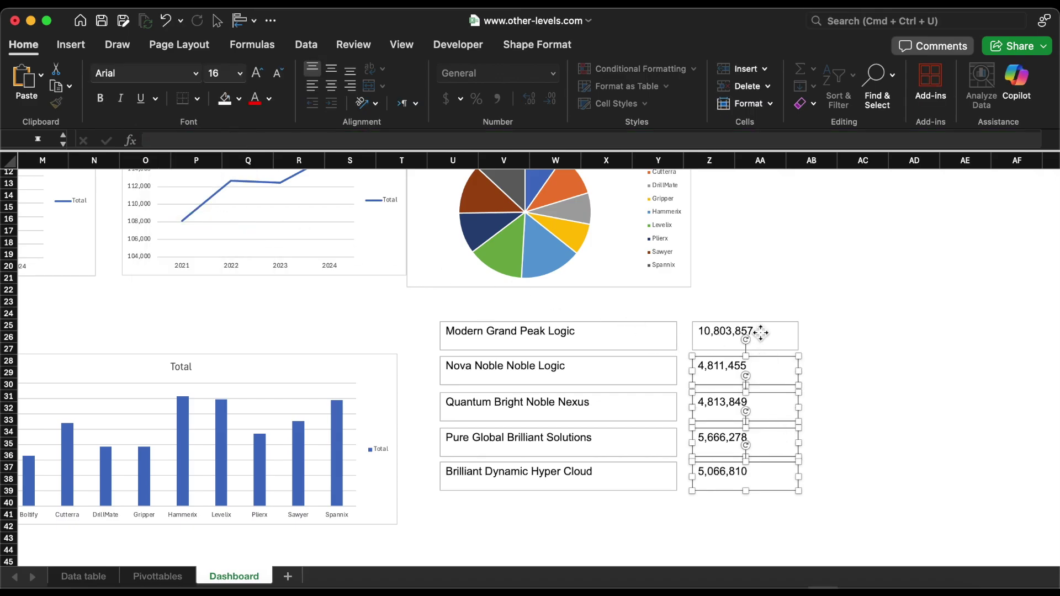
pyautogui.keyDown('shift'); pyautogui.click(761, 333); pyautogui.keyUp('shift')
pyautogui.moveTo(714, 335); pyautogui.dragTo(832, 323)
# Link the first box of the third column to the top customer's count with =Pivottables!BB8
pyautogui.click(829, 315)
pyautogui.click(829, 347)
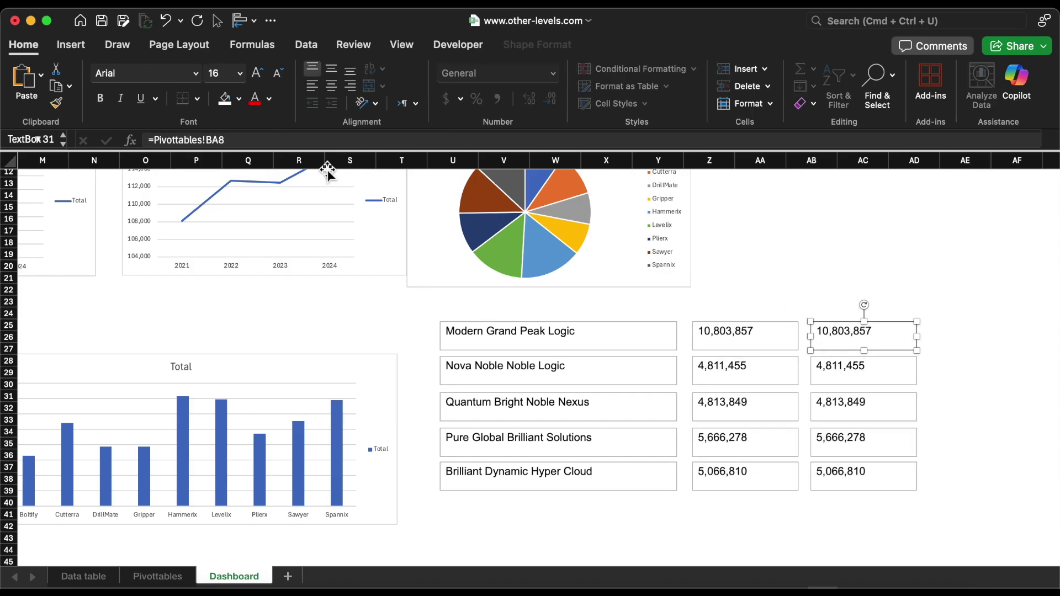
pyautogui.click(226, 140)
pyautogui.press('Left')
pyautogui.press('BackSpace')
pyautogui.write('B')
pyautogui.press('Return')
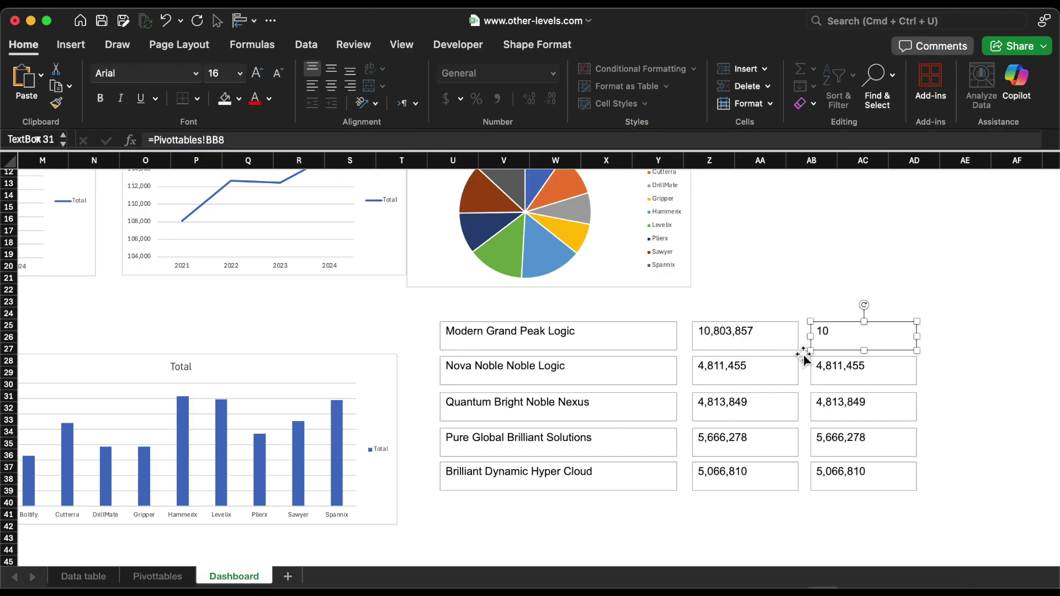
# Link the second box of the third column to its customer's count with =Pivottables!BB9
pyautogui.click(822, 370)
pyautogui.click(224, 139)
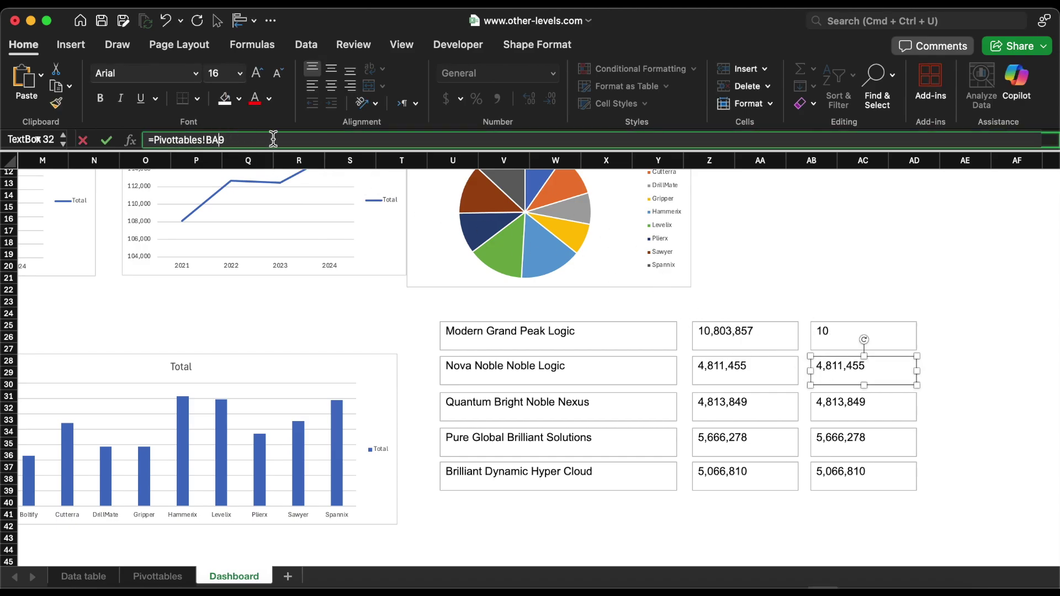
pyautogui.press('Left')
pyautogui.press('BackSpace')
pyautogui.write('B')
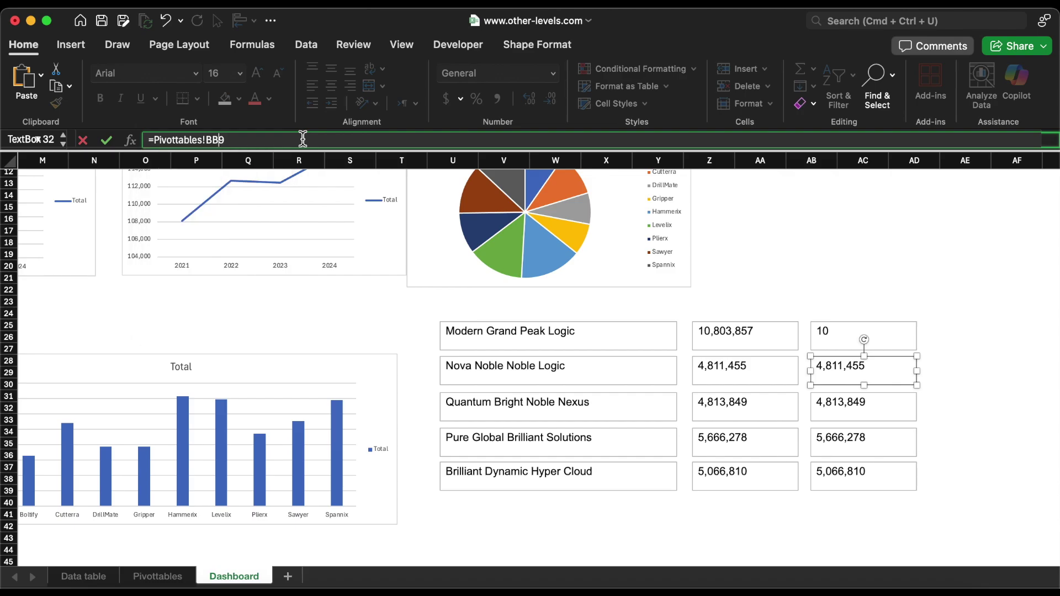
pyautogui.press('Return')
# Link the third box of the third column to its customer's count with =Pivottables!BB10
pyautogui.click(828, 413)
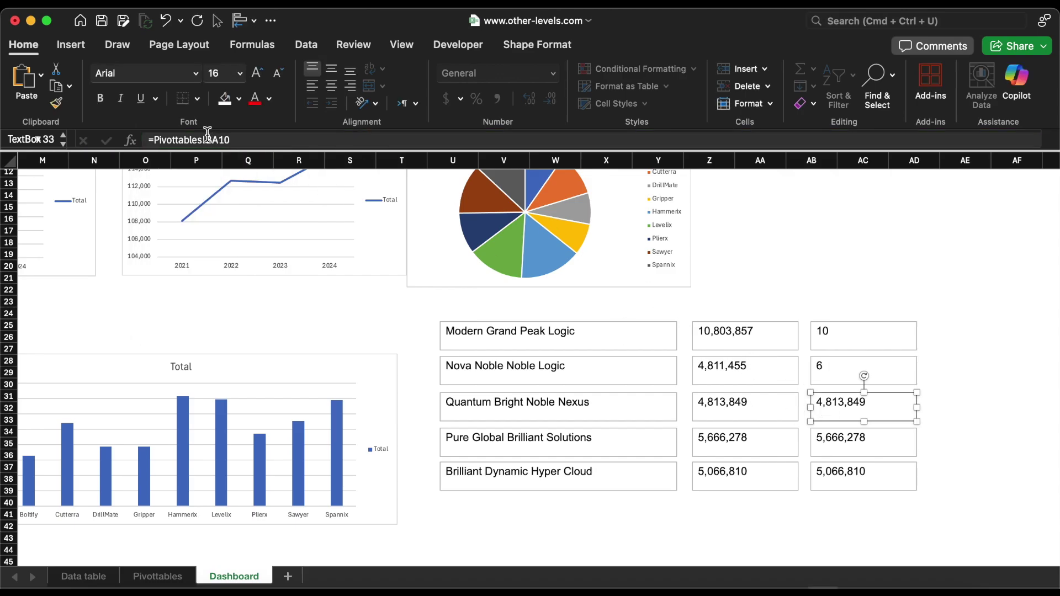
pyautogui.click(223, 140)
pyautogui.press('Left')
pyautogui.press('BackSpace')
pyautogui.write('B')
pyautogui.press('Return')
# Link the fourth and fifth boxes of the third column to =Pivottables!BB11 and =Pivottables!BB12, then deselect them
pyautogui.click(844, 455)
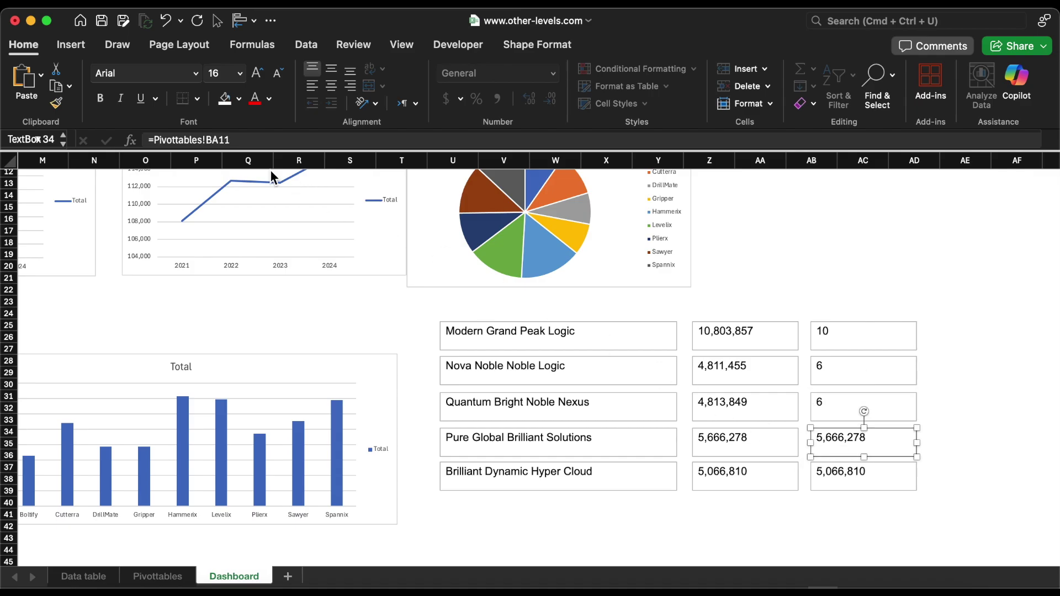
pyautogui.click(219, 140)
pyautogui.press('BackSpace')
pyautogui.write('B')
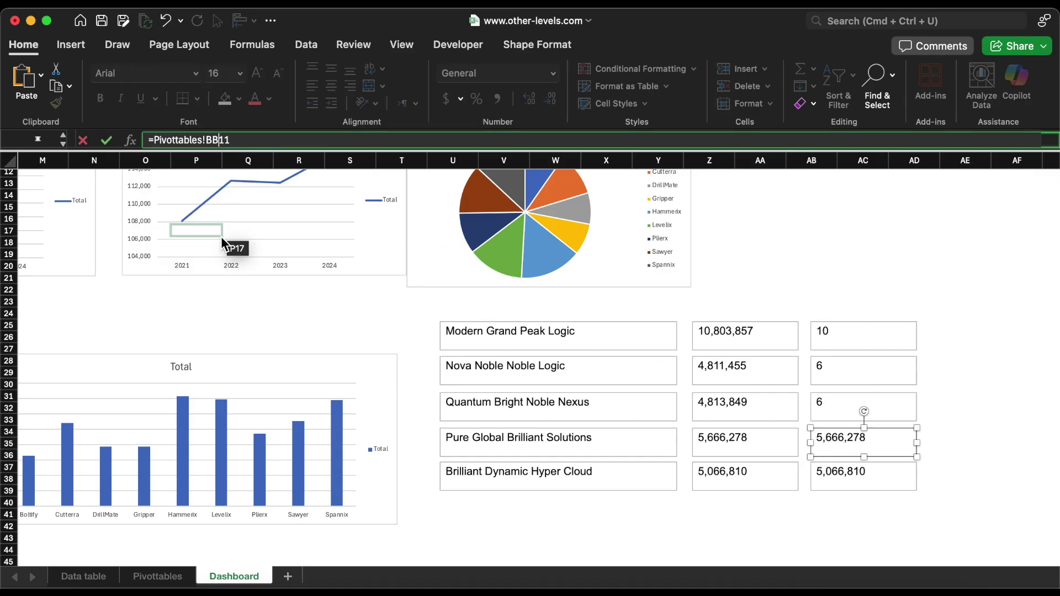
pyautogui.press('Return')
pyautogui.click(839, 467)
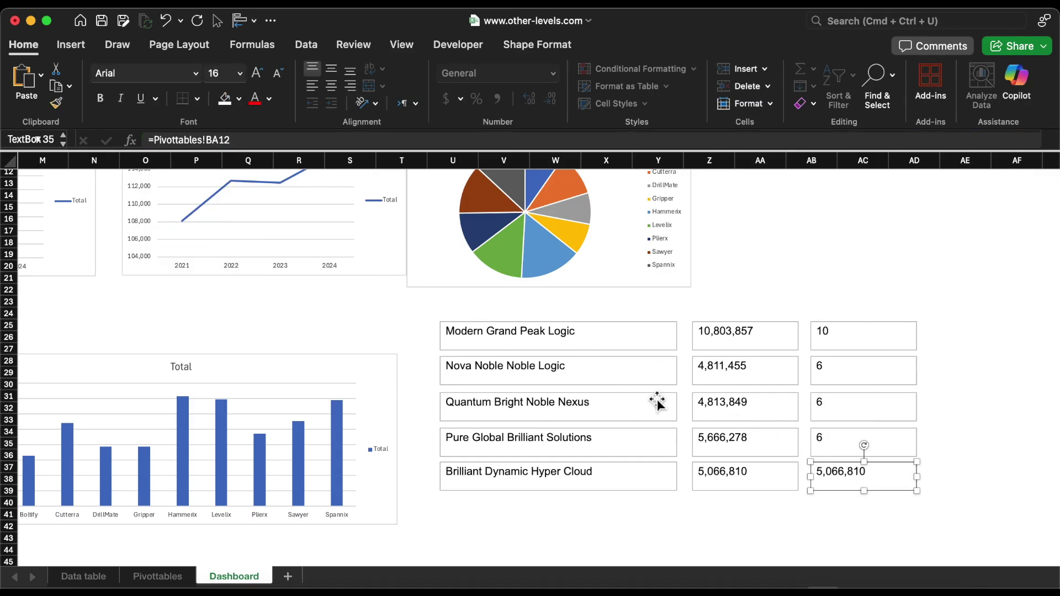
pyautogui.click(218, 139)
pyautogui.press('BackSpace')
pyautogui.write('B')
pyautogui.press('Return')
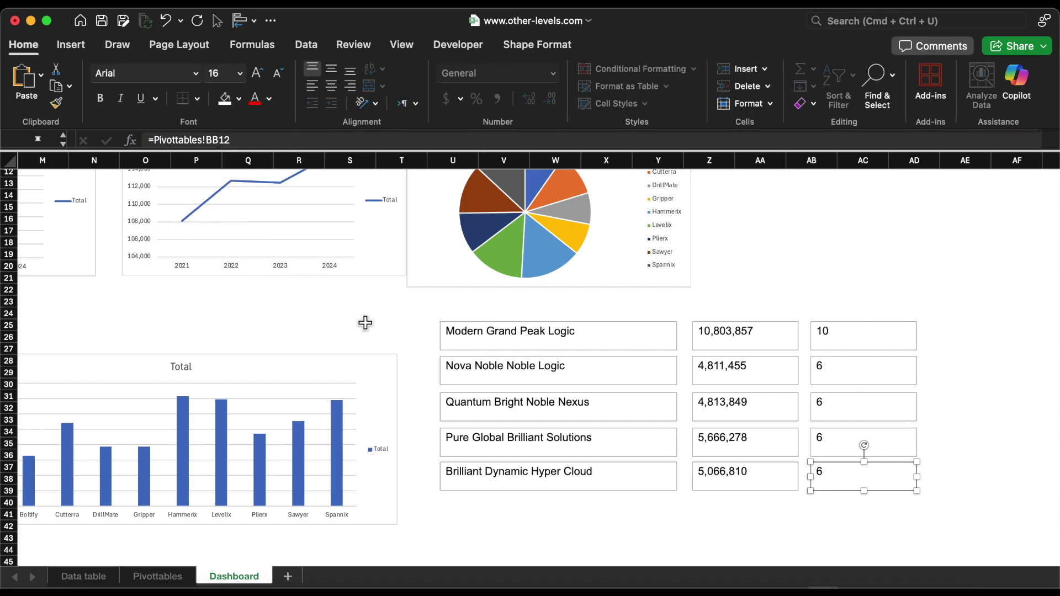
pyautogui.click(412, 336)
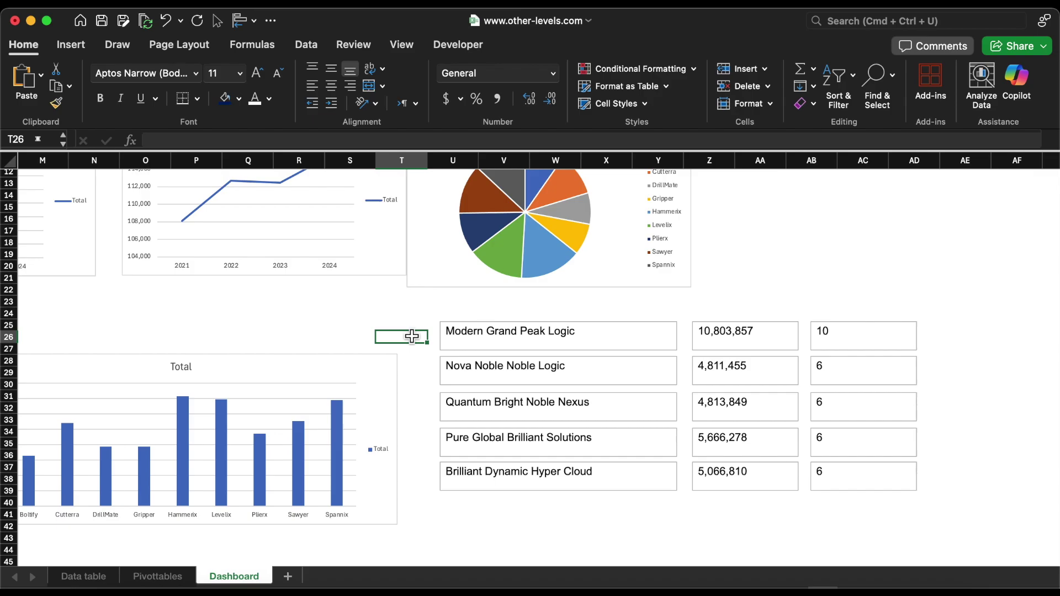
# Review the charts and linked text boxes across the whole Dashboard sheet
pyautogui.scroll(4, 412, 336)
pyautogui.hscroll(-1, 412, 336)
pyautogui.scroll(7, 411, 336)
pyautogui.hscroll(-4, 412, 336)
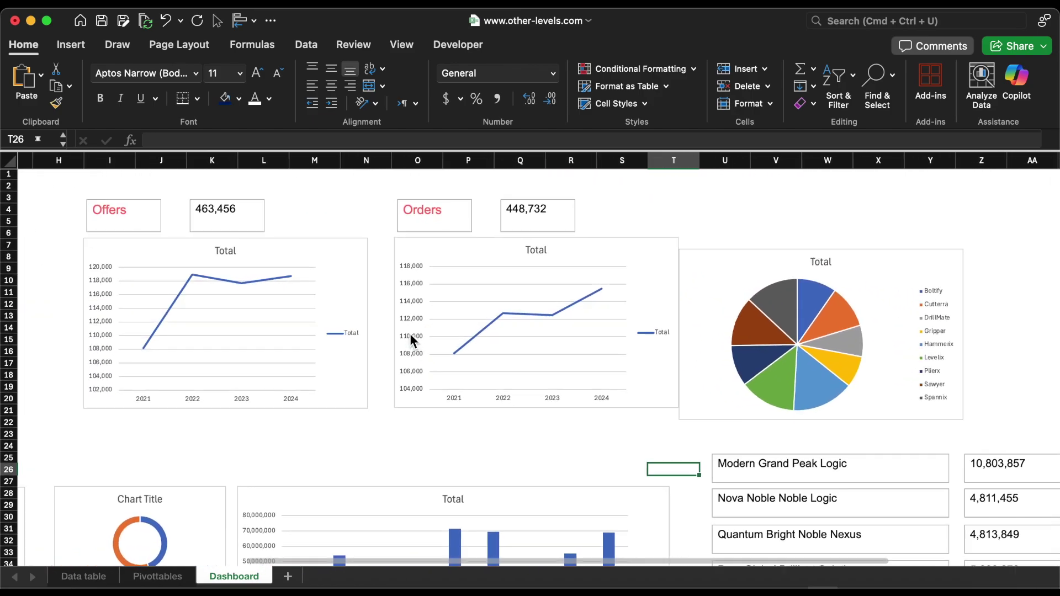
pyautogui.hscroll(-4, 412, 338)
pyautogui.hscroll(-3, 411, 339)
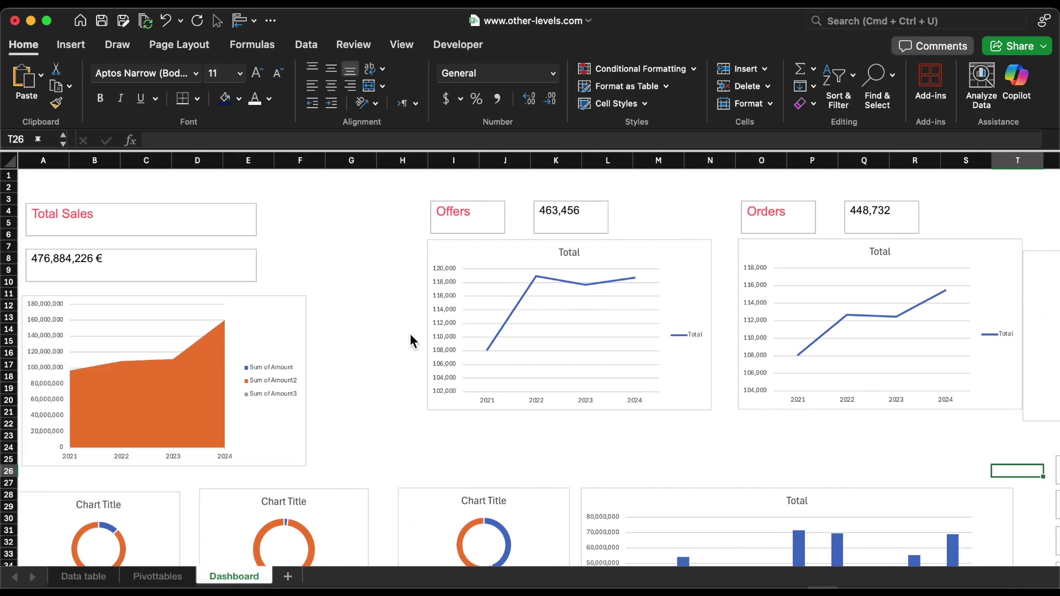
pyautogui.scroll(-5, 410, 339)
pyautogui.scroll(-1, 412, 340)
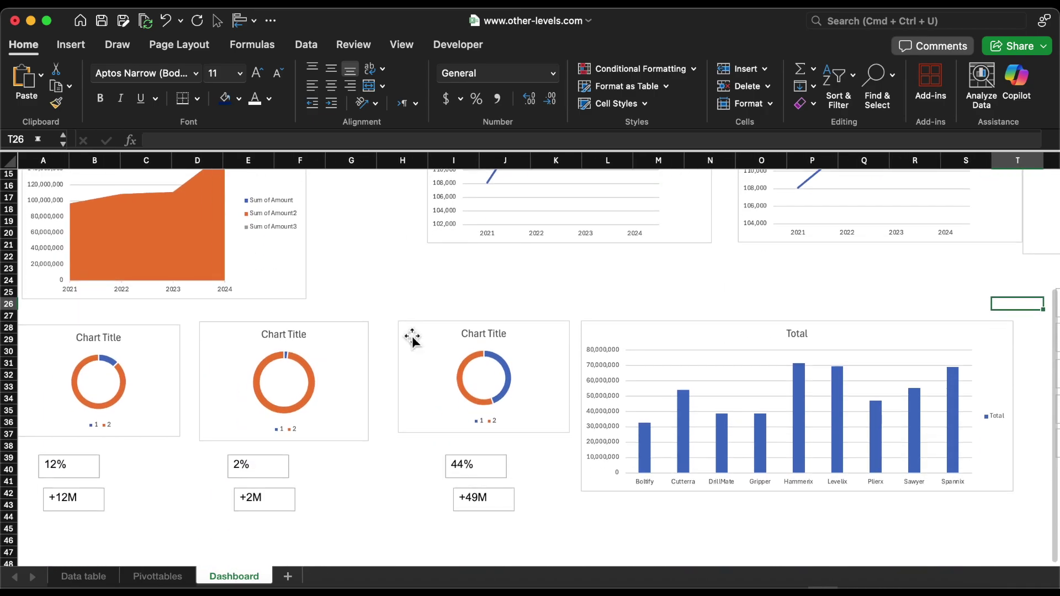
pyautogui.scroll(5, 412, 341)
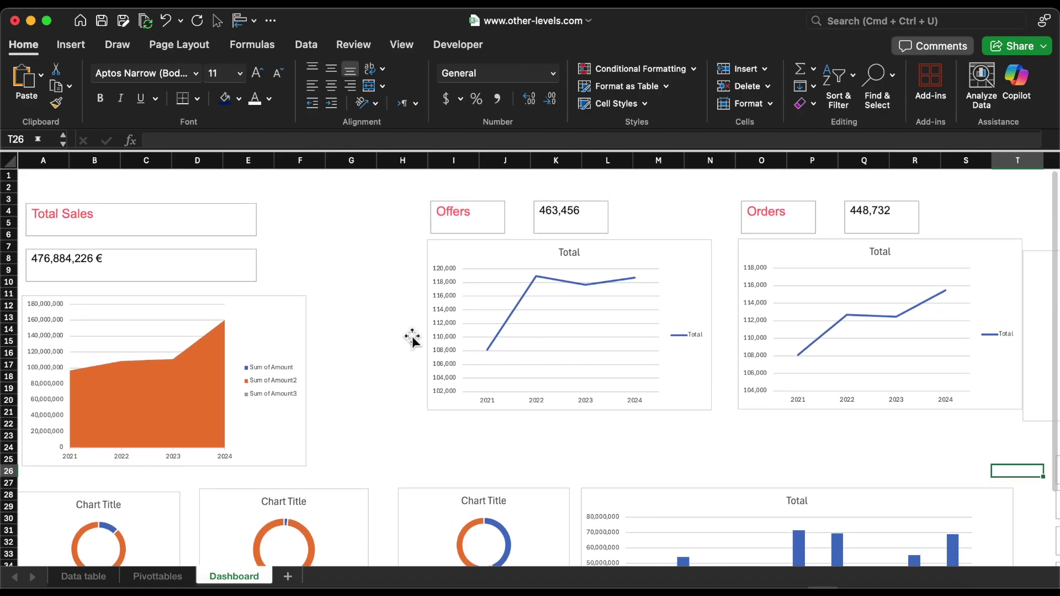
# Look through the pivot tables on the Pivottables sheet, from the customer tables back to Total Sales
pyautogui.click(158, 577)
pyautogui.hscroll(-5, 359, 432)
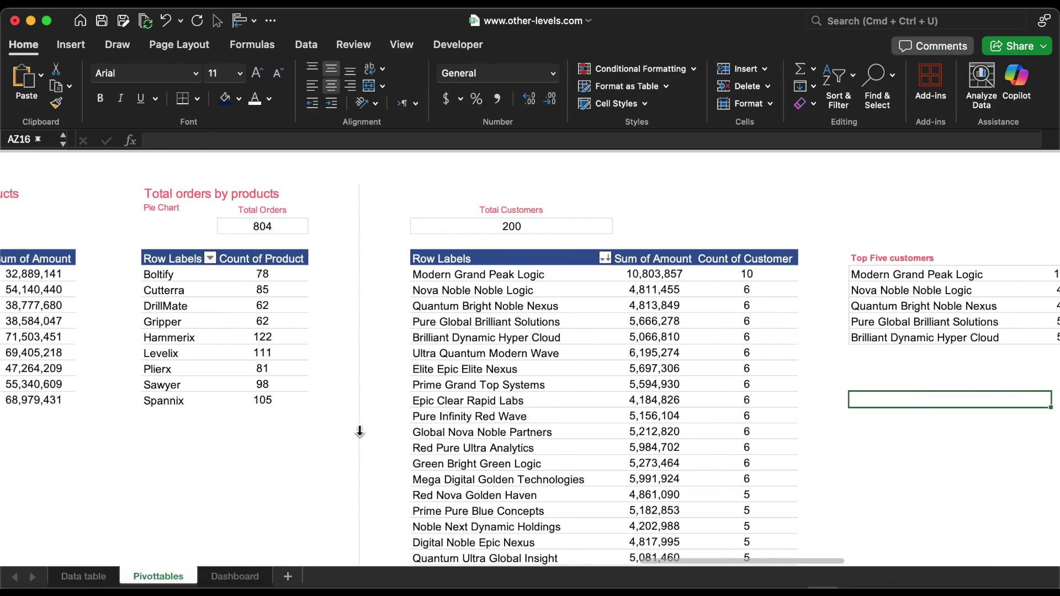
pyautogui.hscroll(-10, 359, 431)
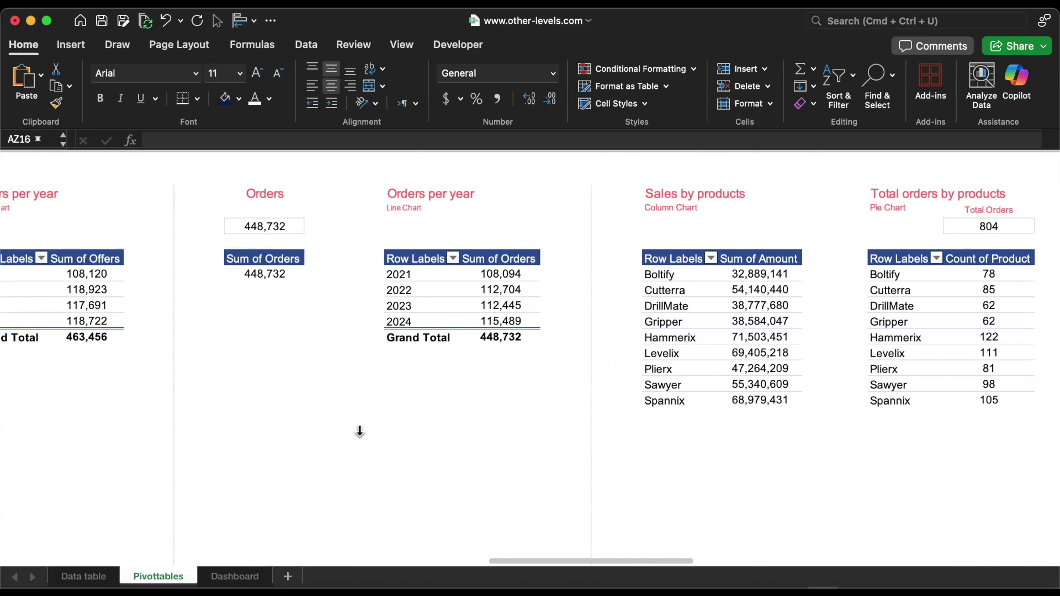
pyautogui.hscroll(-10, 360, 431)
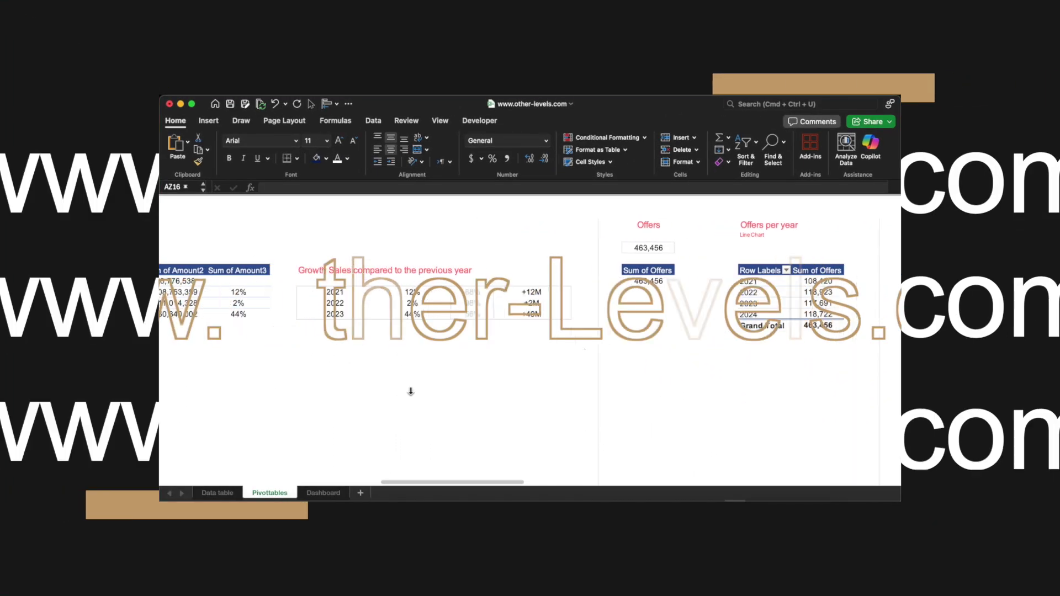
pyautogui.hscroll(-5, 411, 391)
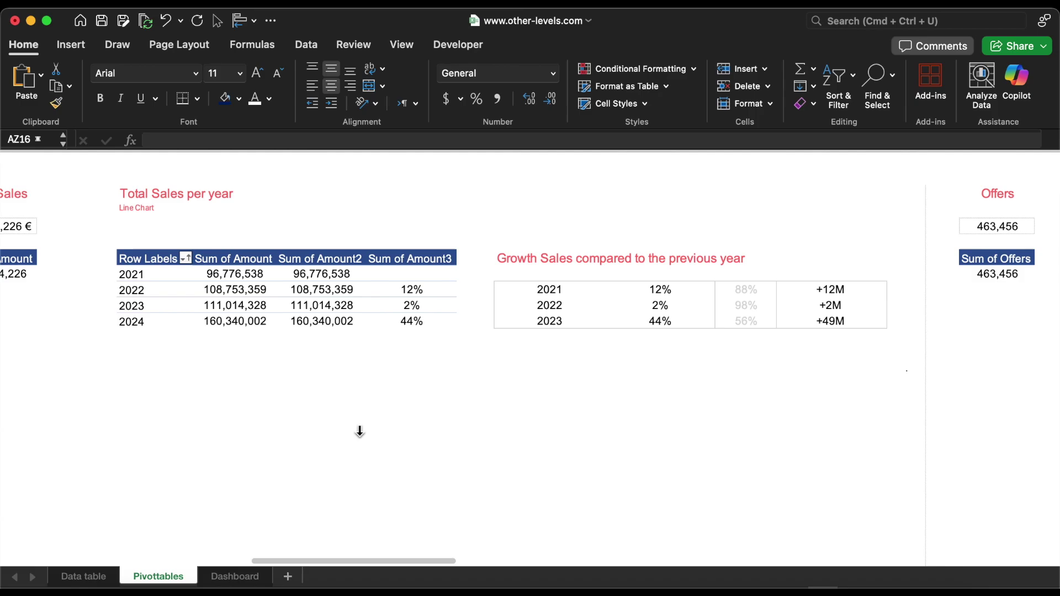
pyautogui.hscroll(-3, 359, 431)
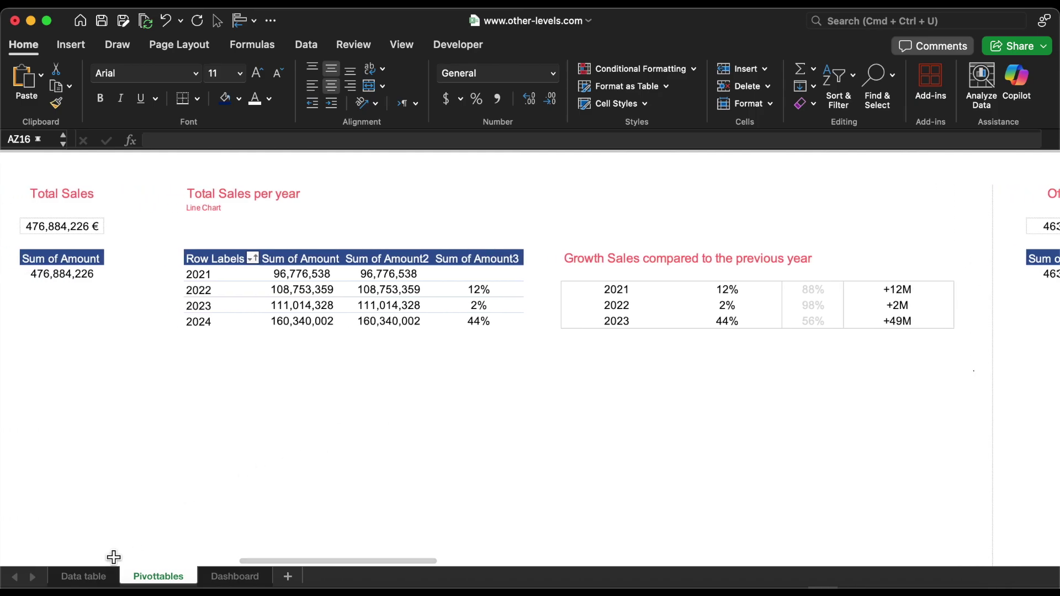